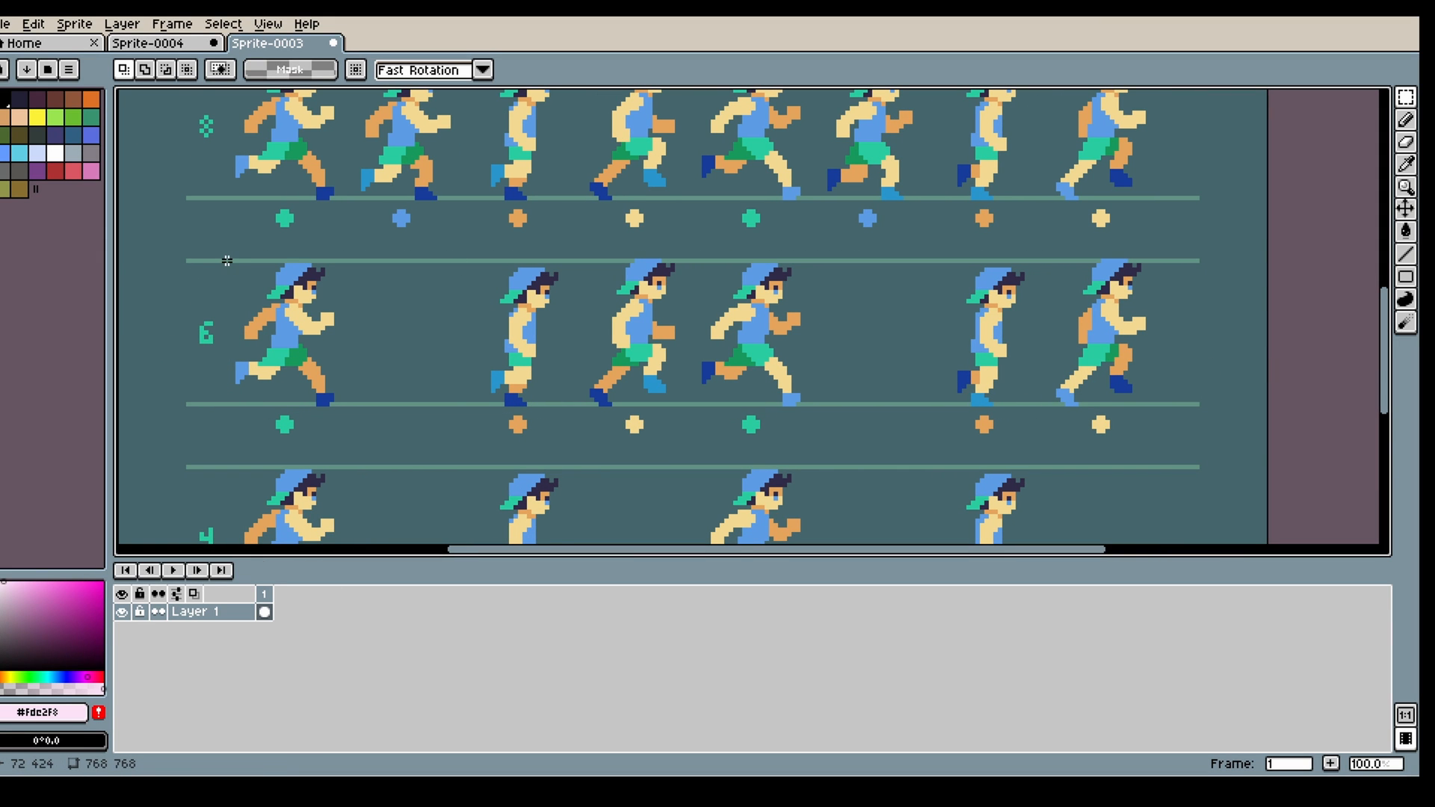
- Copy the six-pose run row into a new sprite and resize it to 345 × 53 px with nearest-neighbor interpolation
{"action": "left_click_drag", "start_coordinate": [274, 284], "coordinate": [1214, 409]}
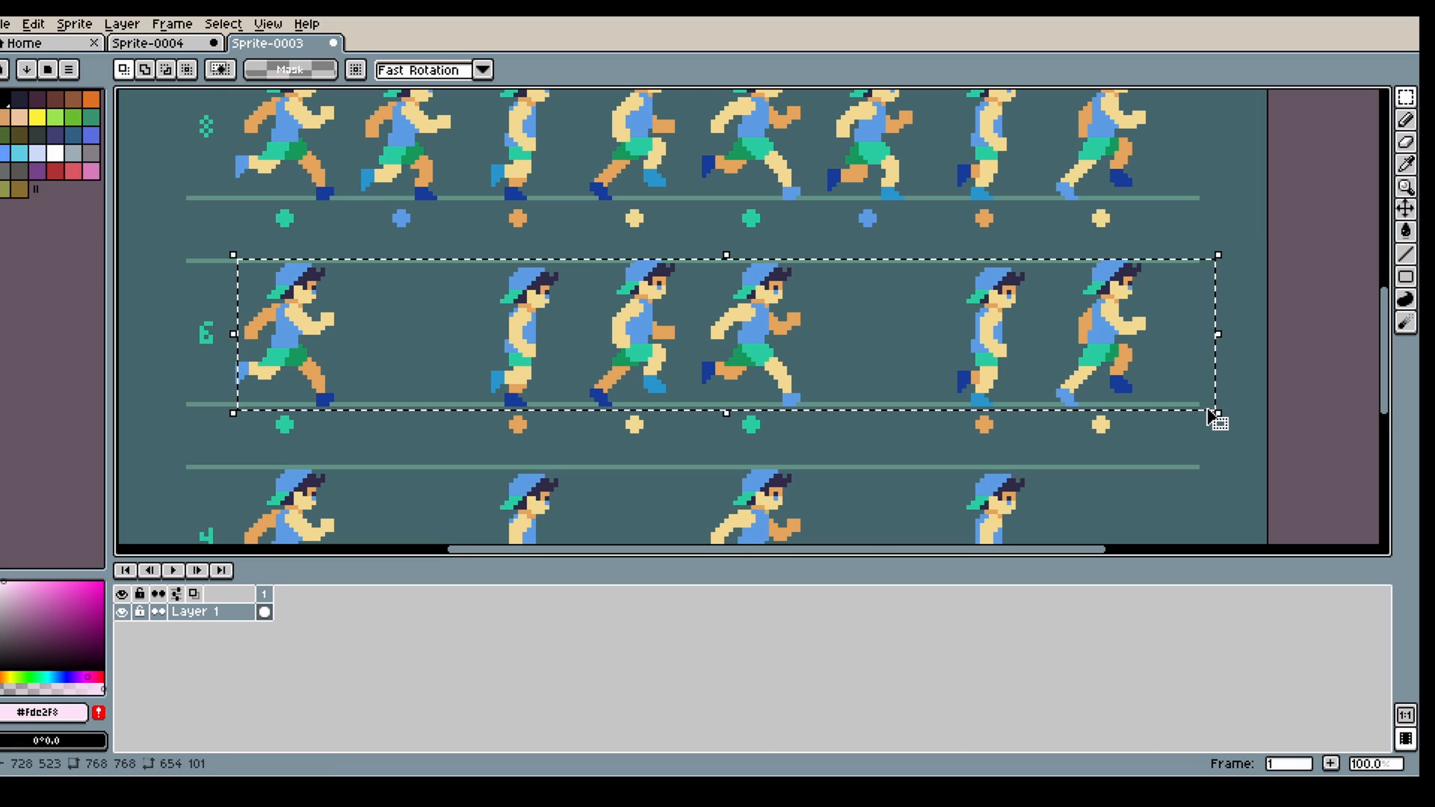
{"action": "left_click_drag", "start_coordinate": [217, 259], "coordinate": [1202, 408]}
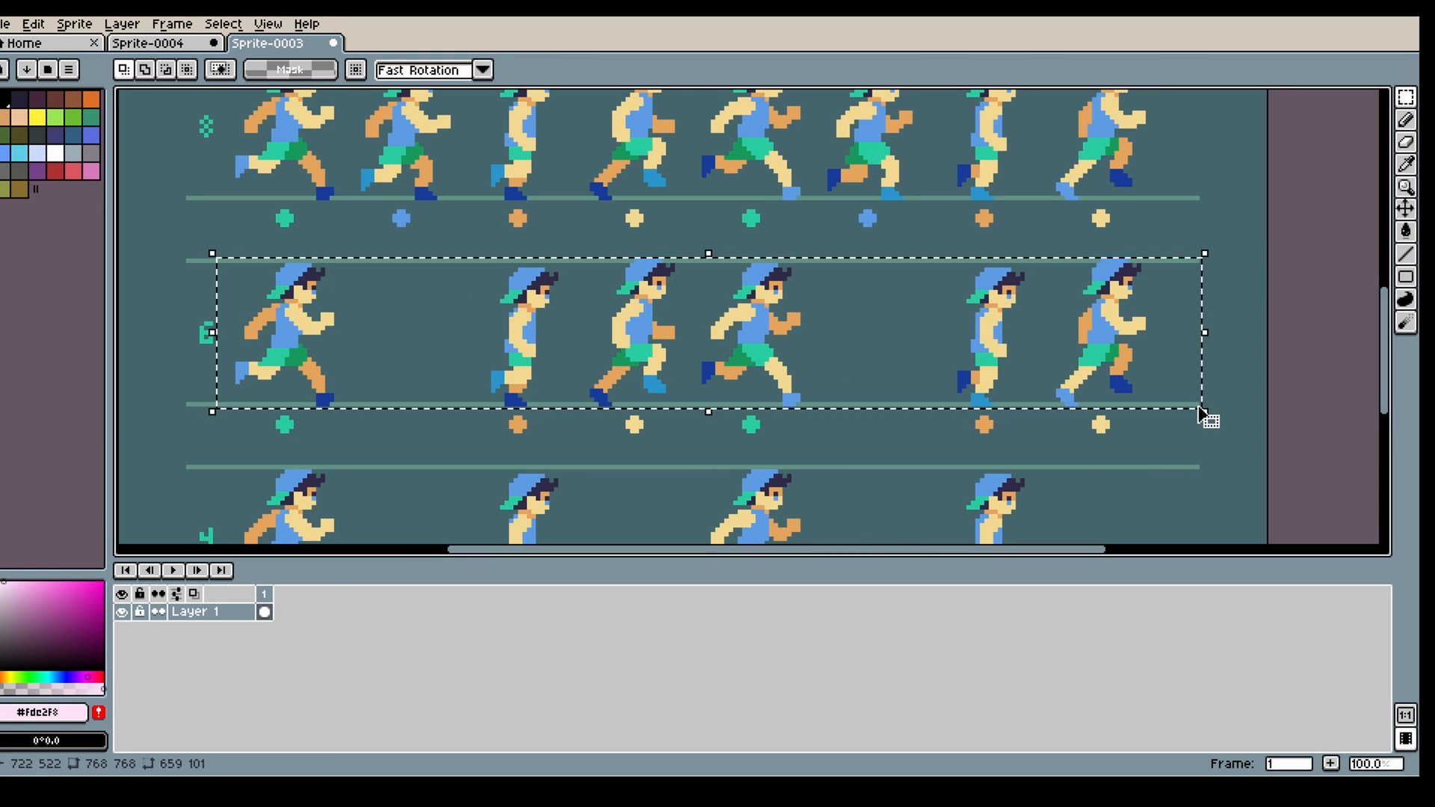
{"action": "left_click", "coordinate": [4, 24]}
{"action": "left_click", "coordinate": [11, 46]}
{"action": "left_click", "coordinate": [656, 555]}
{"action": "key", "text": "ctrl+v"}
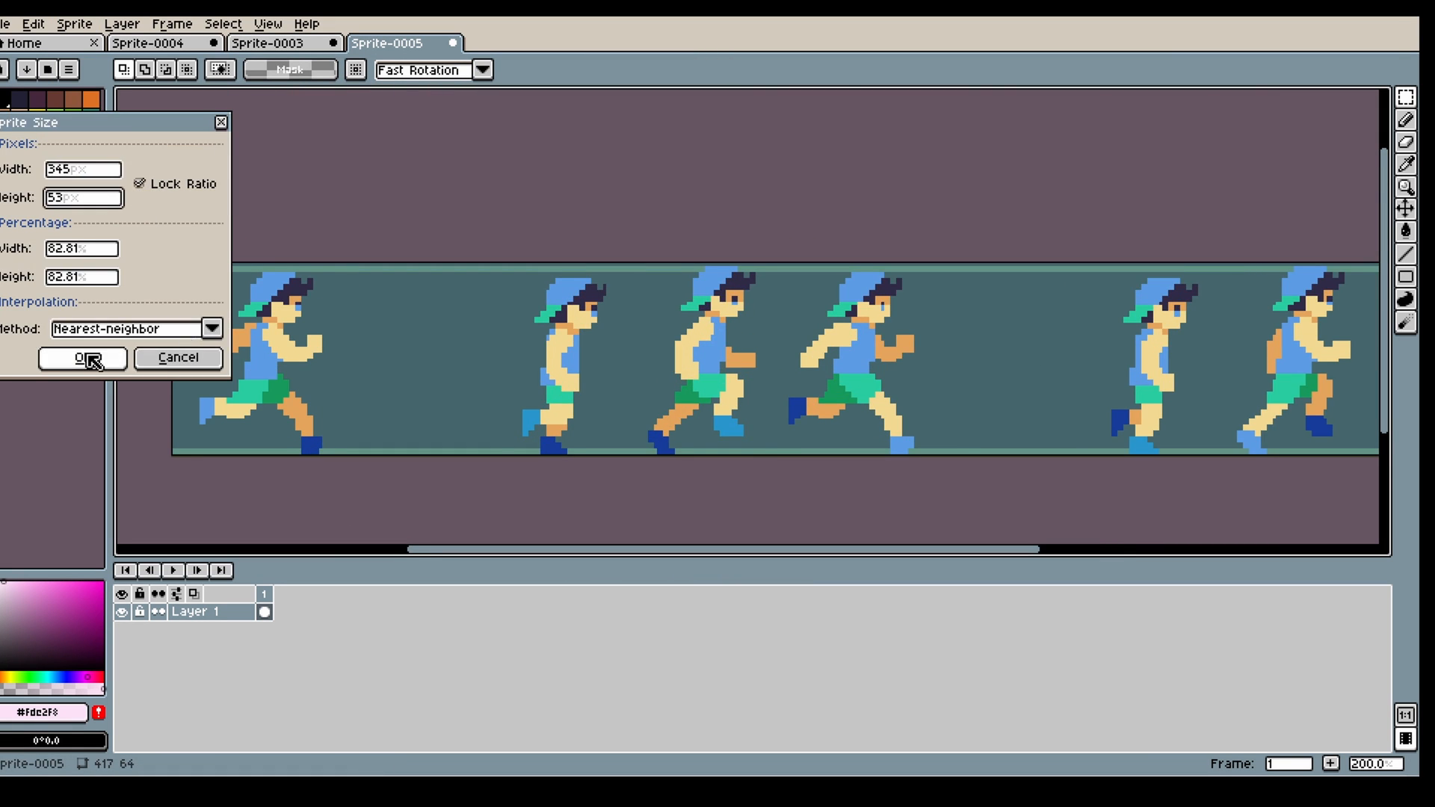
{"action": "left_click", "coordinate": [88, 359]}
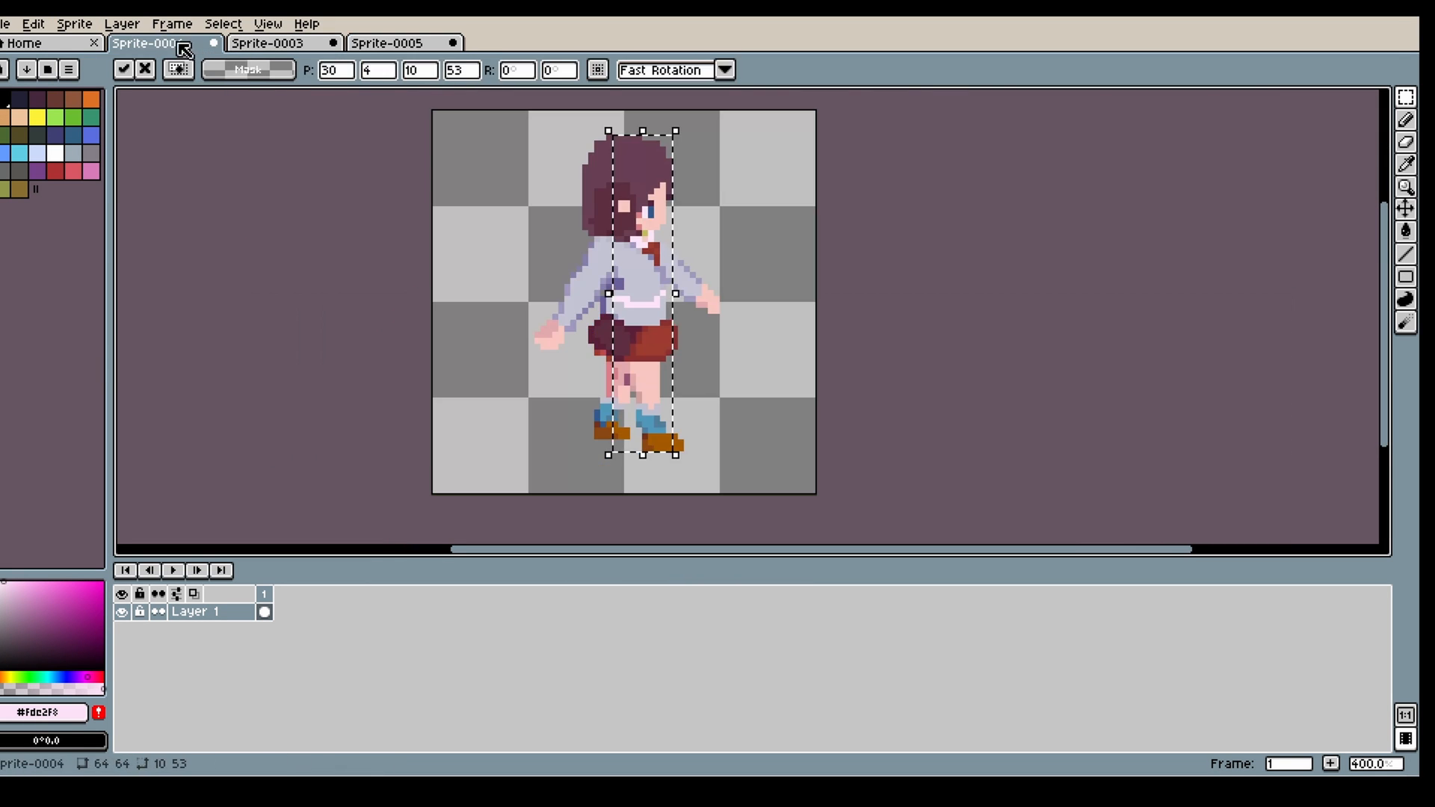
- Add frame 2 to Sprite-0004 and paste the first run pose, aligning it with the girl's height
{"action": "right_click", "coordinate": [264, 594]}
{"action": "left_click", "coordinate": [321, 633]}
{"action": "key", "text": "ctrl+v"}
{"action": "left_click_drag", "start_coordinate": [628, 355], "coordinate": [634, 337]}
{"action": "left_click_drag", "start_coordinate": [598, 387], "coordinate": [635, 346]}
- Add frame 3 to Sprite-0004 and paste the second run pose from Sprite-0005 into it
{"action": "left_click", "coordinate": [416, 46]}
{"action": "left_click", "coordinate": [162, 44]}
{"action": "right_click", "coordinate": [282, 594]}
{"action": "left_click", "coordinate": [339, 634]}
{"action": "key", "text": "ctrl+v"}
{"action": "left_click", "coordinate": [285, 595]}
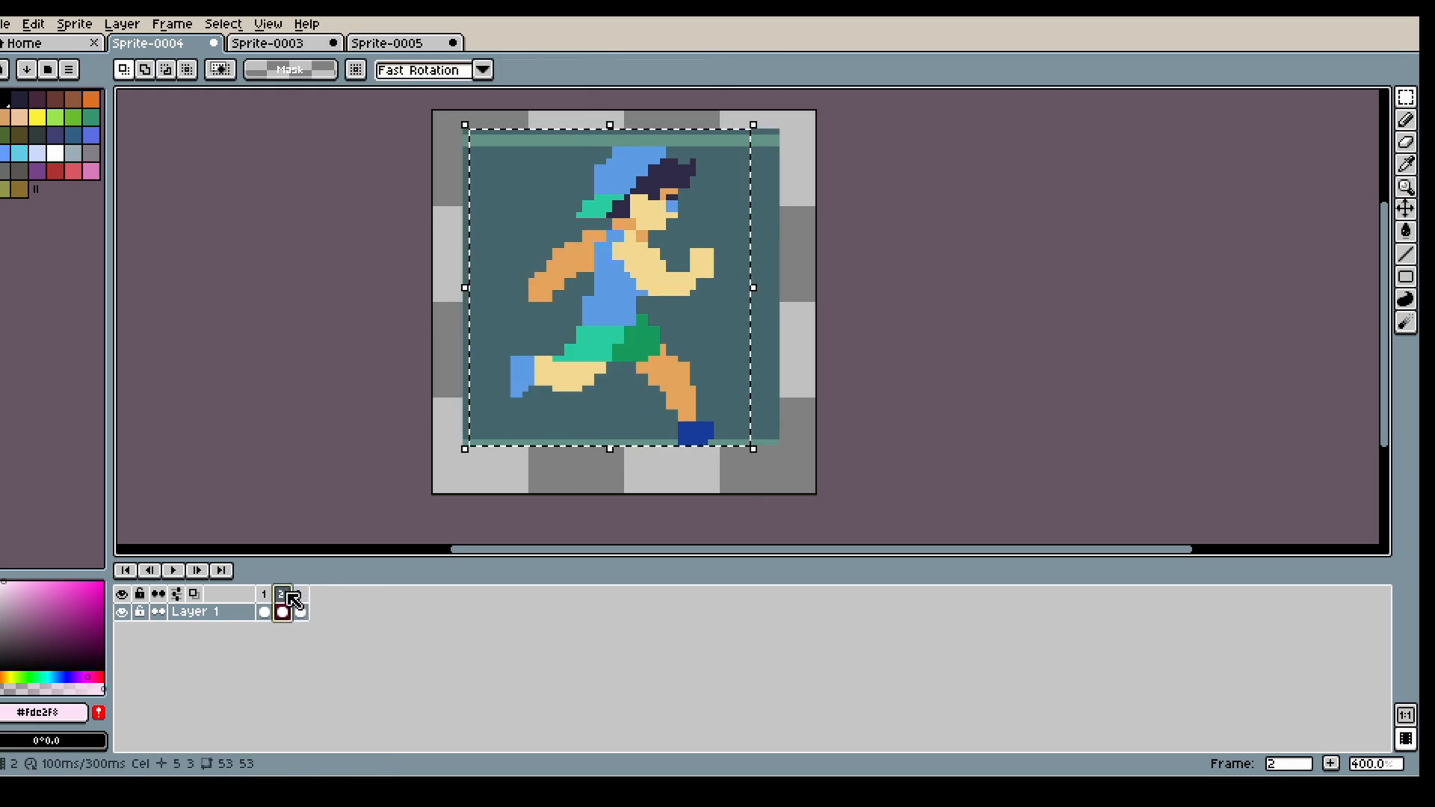
- Copy the third run pose from Sprite-0005 into a new frame 4 of Sprite-0004, positioned at 12, 4
{"action": "left_click", "coordinate": [402, 45]}
{"action": "scroll", "coordinate": [693, 340], "scroll_direction": "up", "scroll_amount": 1}
{"action": "left_click_drag", "start_coordinate": [623, 279], "coordinate": [793, 516]}
{"action": "left_click", "coordinate": [162, 45]}
{"action": "right_click", "coordinate": [300, 594]}
{"action": "left_click", "coordinate": [357, 646]}
{"action": "key", "text": "ctrl+v"}
{"action": "left_click_drag", "start_coordinate": [633, 390], "coordinate": [628, 378]}
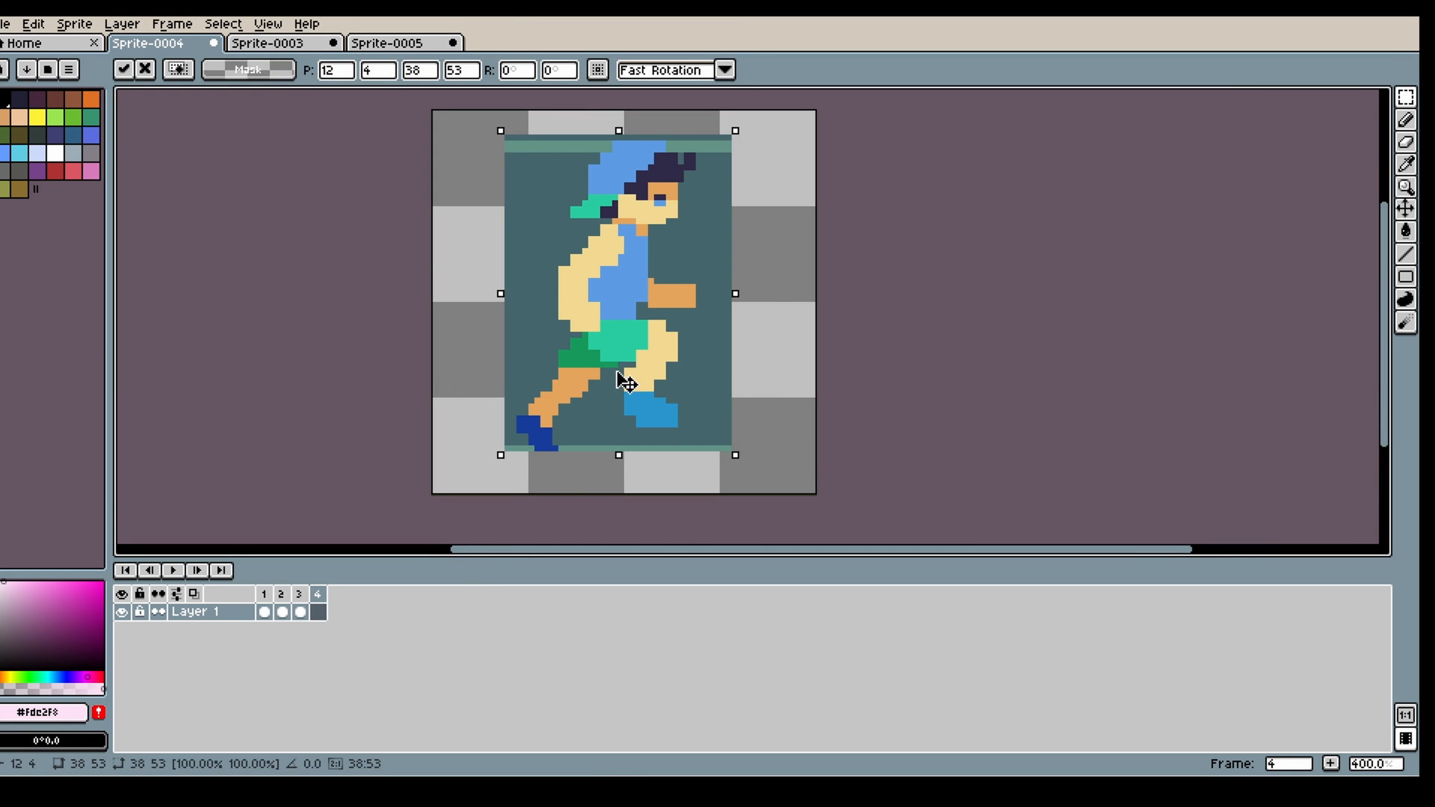
{"action": "left_click", "coordinate": [303, 595]}
- Copy the fourth run pose from Sprite-0005 into a new frame 5 of Sprite-0004, positioned at 11, 4
{"action": "left_click", "coordinate": [402, 45]}
{"action": "left_click", "coordinate": [803, 272]}
{"action": "left_click_drag", "start_coordinate": [804, 274], "coordinate": [984, 517]}
{"action": "left_click", "coordinate": [162, 45]}
{"action": "right_click", "coordinate": [318, 594]}
{"action": "left_click", "coordinate": [375, 644]}
{"action": "key", "text": "ctrl+v"}
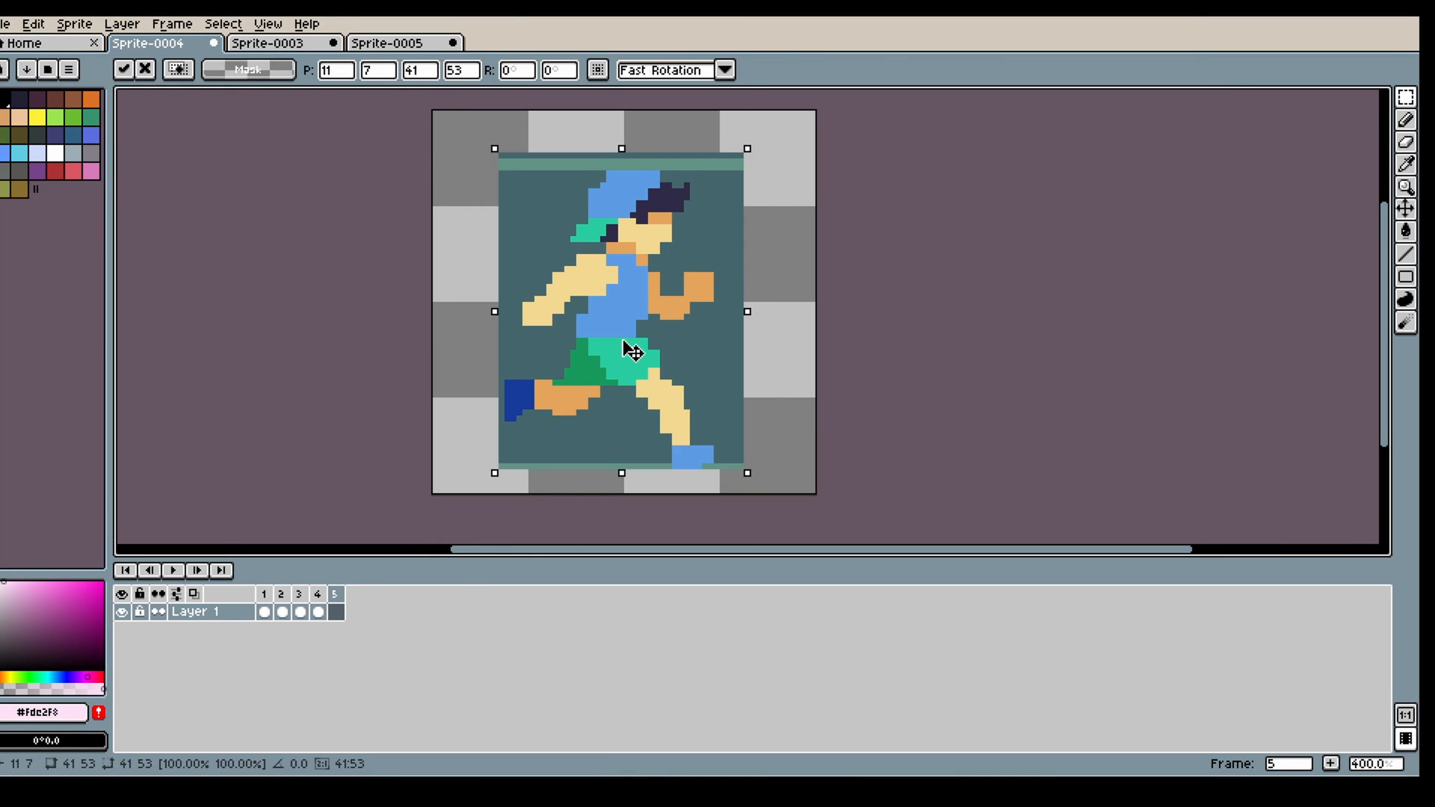
{"action": "left_click_drag", "start_coordinate": [626, 345], "coordinate": [620, 321]}
{"action": "left_click", "coordinate": [300, 596]}
{"action": "left_click", "coordinate": [335, 595]}
- Copy the fifth run pose from Sprite-0005 into a new frame 6 of Sprite-0004
{"action": "left_click", "coordinate": [402, 45]}
{"action": "left_click_drag", "start_coordinate": [721, 217], "coordinate": [913, 486]}
{"action": "left_click", "coordinate": [162, 45]}
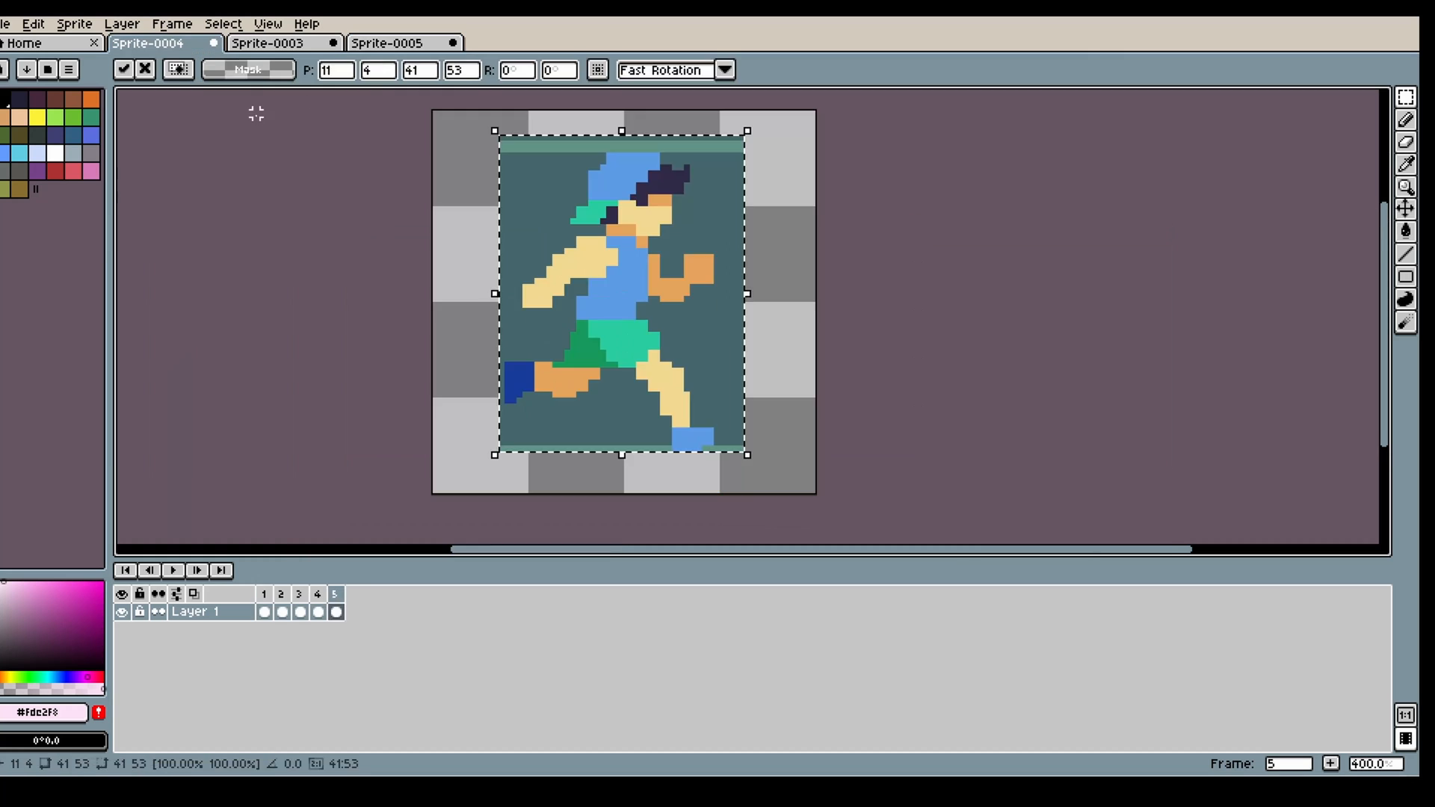
{"action": "right_click", "coordinate": [335, 594]}
{"action": "left_click", "coordinate": [394, 645]}
{"action": "key", "text": "ctrl+v"}
- Copy the sixth run pose from Sprite-0005 into a new frame 7 of Sprite-0004, positioned at 13, 4
{"action": "left_click", "coordinate": [402, 45]}
{"action": "left_click_drag", "start_coordinate": [939, 197], "coordinate": [1104, 505]}
{"action": "left_click", "coordinate": [162, 45]}
{"action": "right_click", "coordinate": [354, 595]}
{"action": "left_click", "coordinate": [411, 645]}
{"action": "key", "text": "ctrl+v"}
{"action": "left_click_drag", "start_coordinate": [643, 303], "coordinate": [641, 294]}
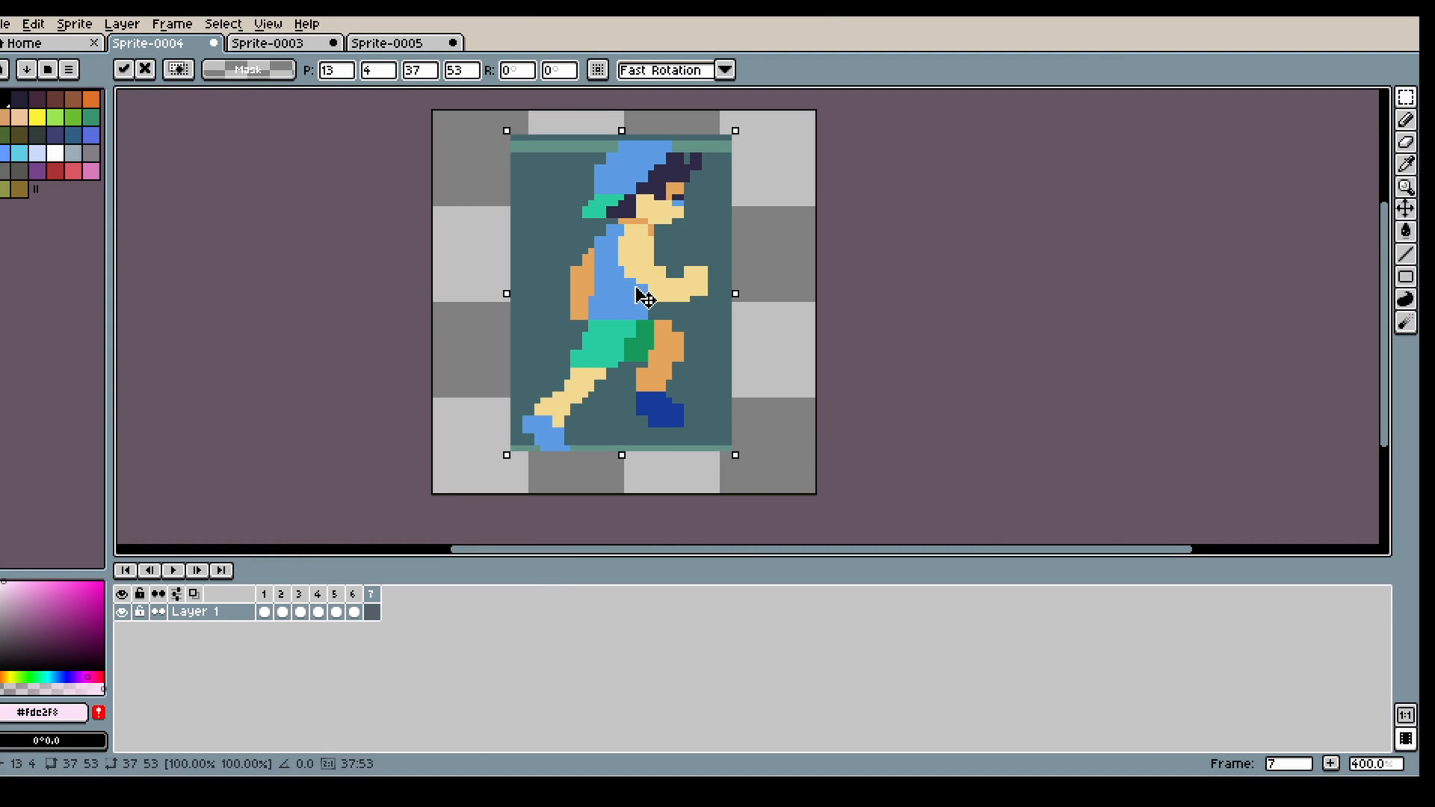
{"action": "left_click", "coordinate": [193, 571]}
{"action": "left_click", "coordinate": [280, 595]}
- Close Sprite-0003 and Sprite-0005 without saving and return to frame 1 of Sprite-0004
{"action": "left_click", "coordinate": [334, 43]}
{"action": "left_click", "coordinate": [701, 430]}
{"action": "left_click", "coordinate": [333, 43]}
{"action": "left_click", "coordinate": [701, 431]}
{"action": "left_click", "coordinate": [267, 595]}
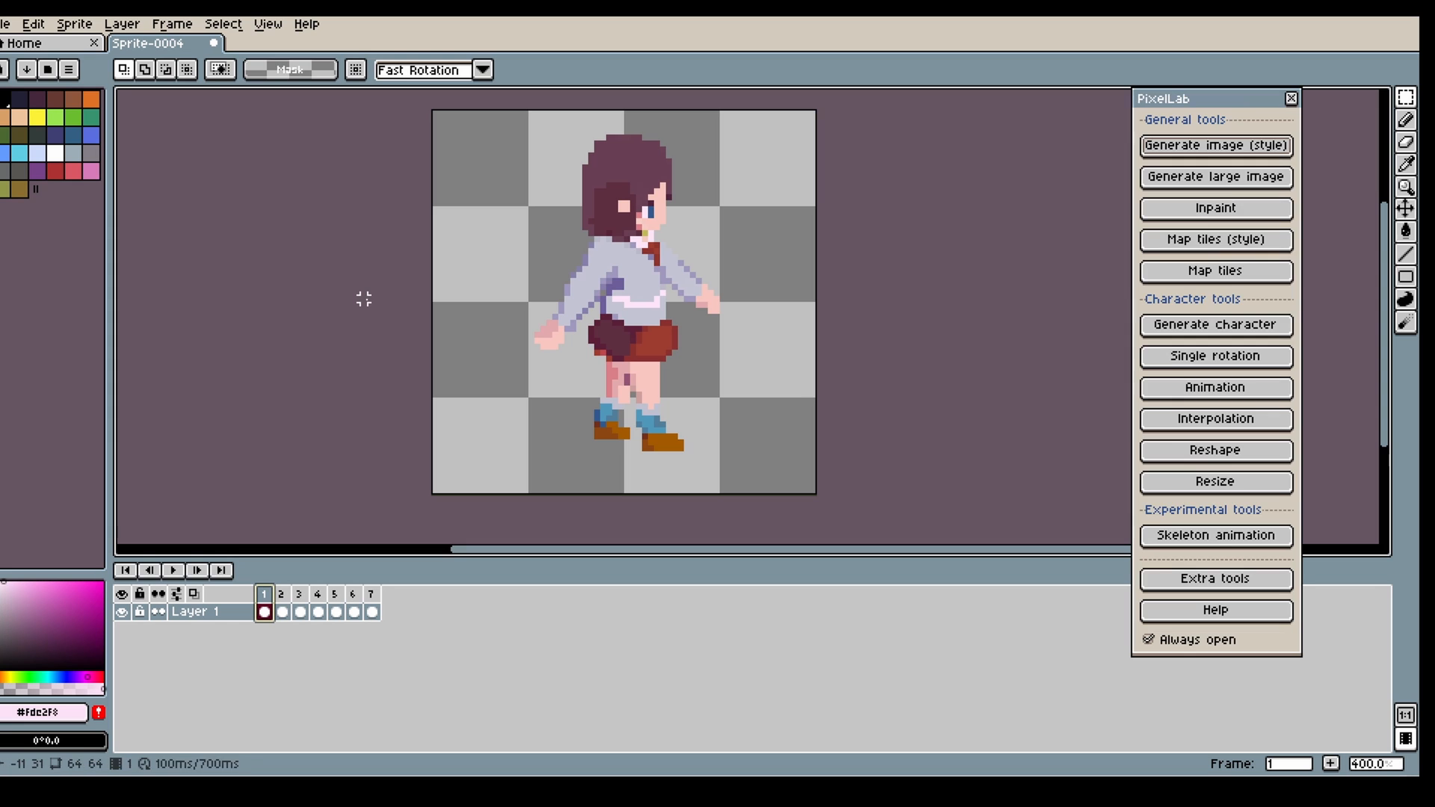
- Start PixelLab's Skeleton animation and insert a base skeleton on frame 2 with direction east (looking right)
{"action": "left_click", "coordinate": [1211, 536]}
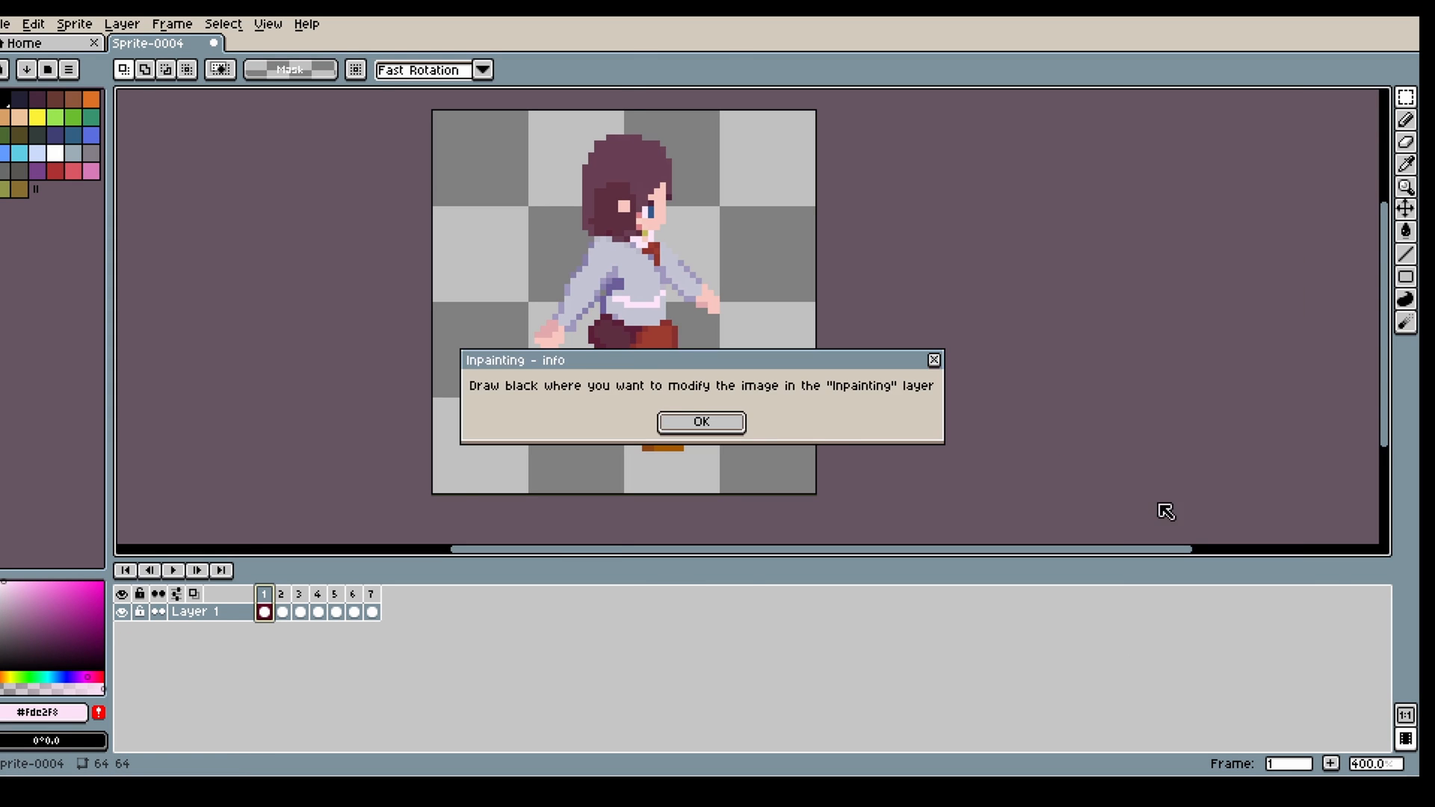
{"action": "key", "text": "Return"}
{"action": "left_click", "coordinate": [881, 300]}
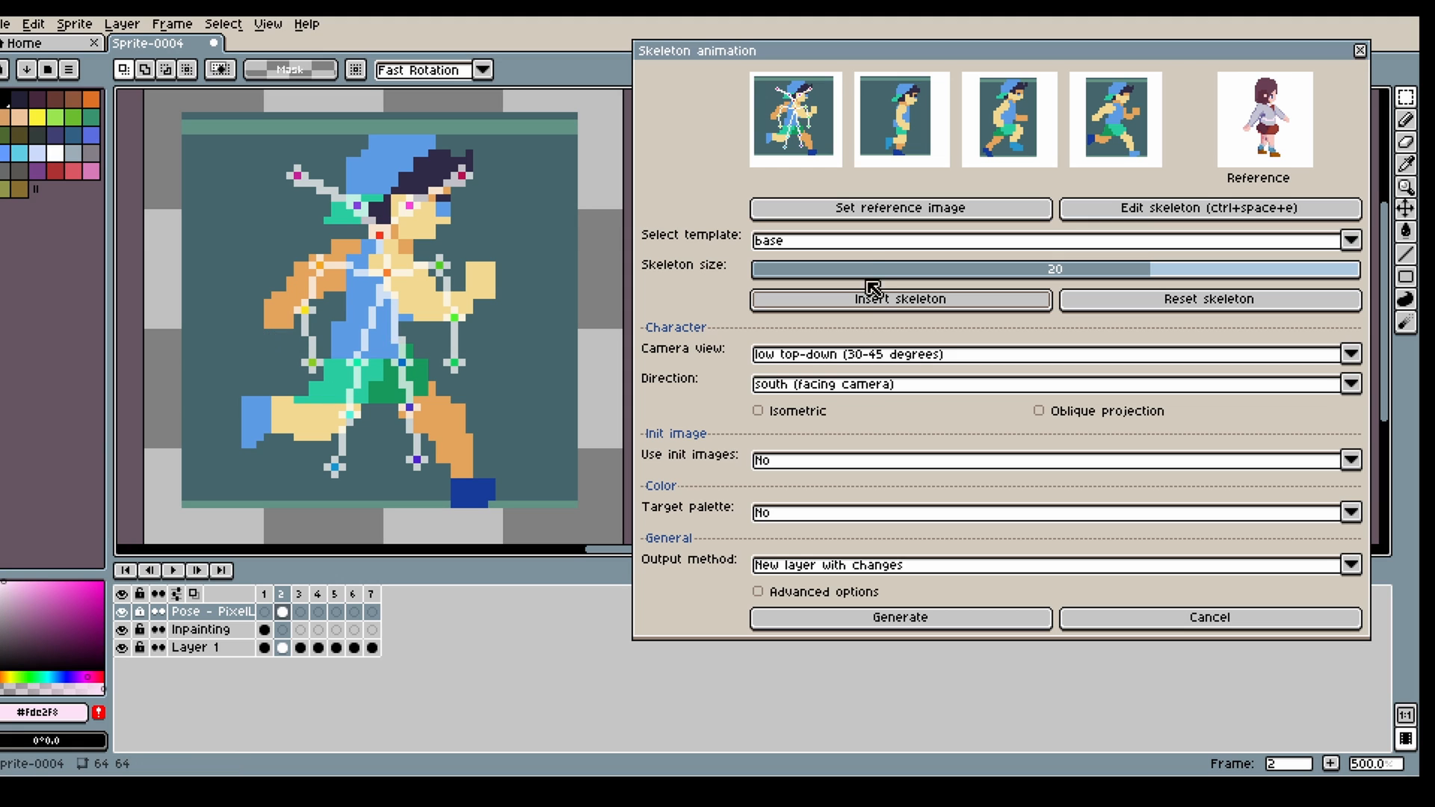
{"action": "left_click", "coordinate": [819, 379]}
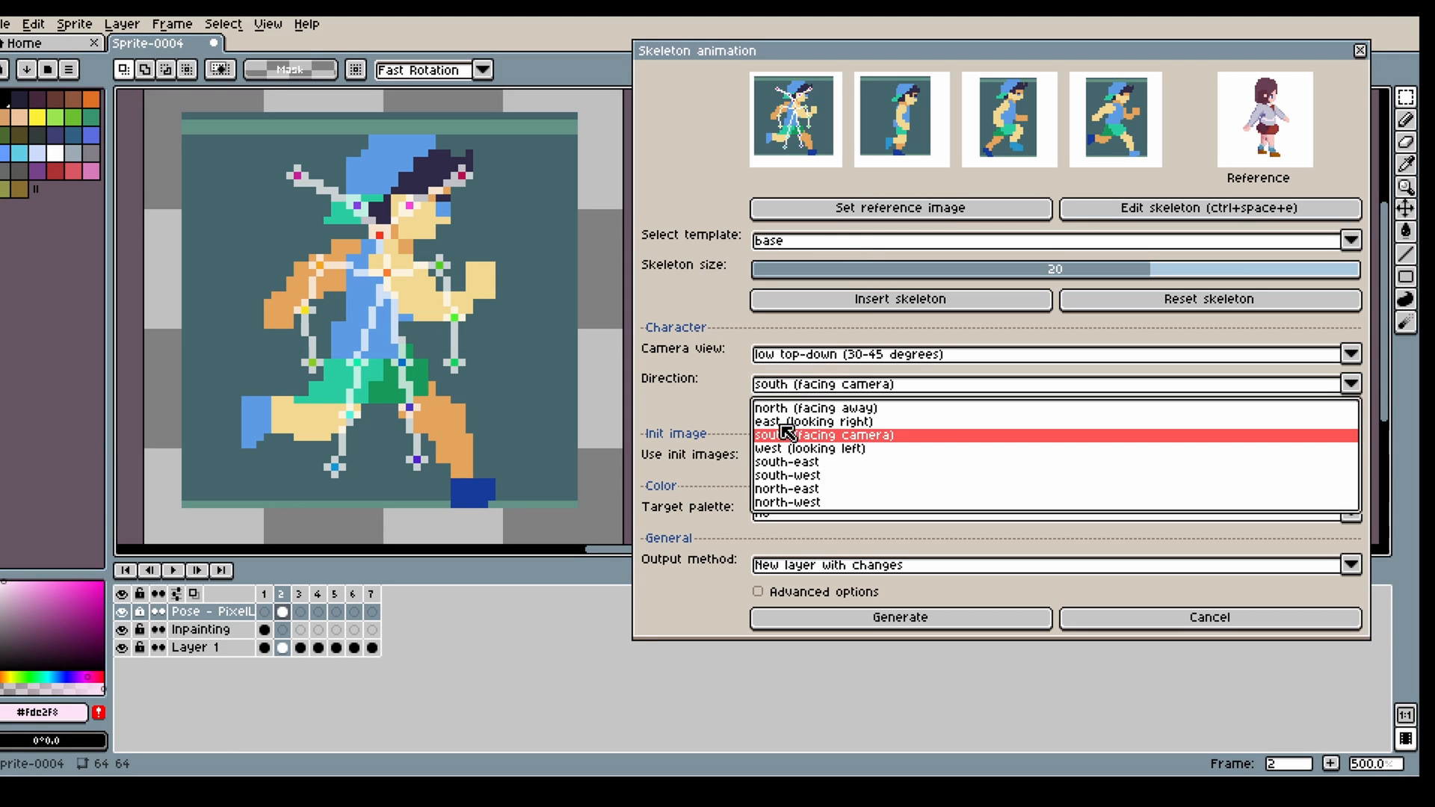
{"action": "left_click", "coordinate": [784, 422]}
{"action": "left_click", "coordinate": [600, 425]}
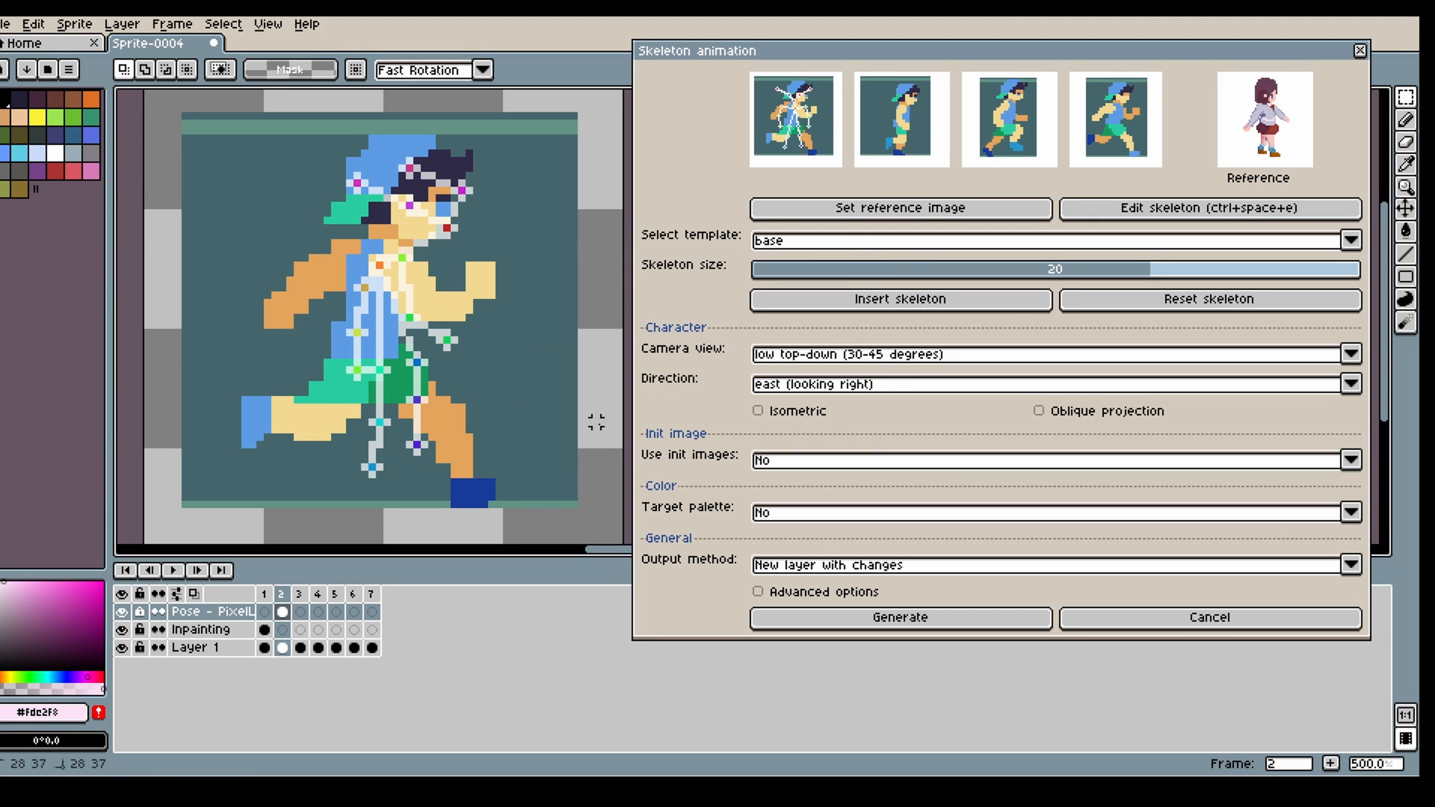
- Pose frame 2's skeleton by moving the hip, leg and arm joints onto the running boy's limbs
{"action": "left_click", "coordinate": [1102, 217]}
{"action": "left_click_drag", "start_coordinate": [380, 373], "coordinate": [350, 362]}
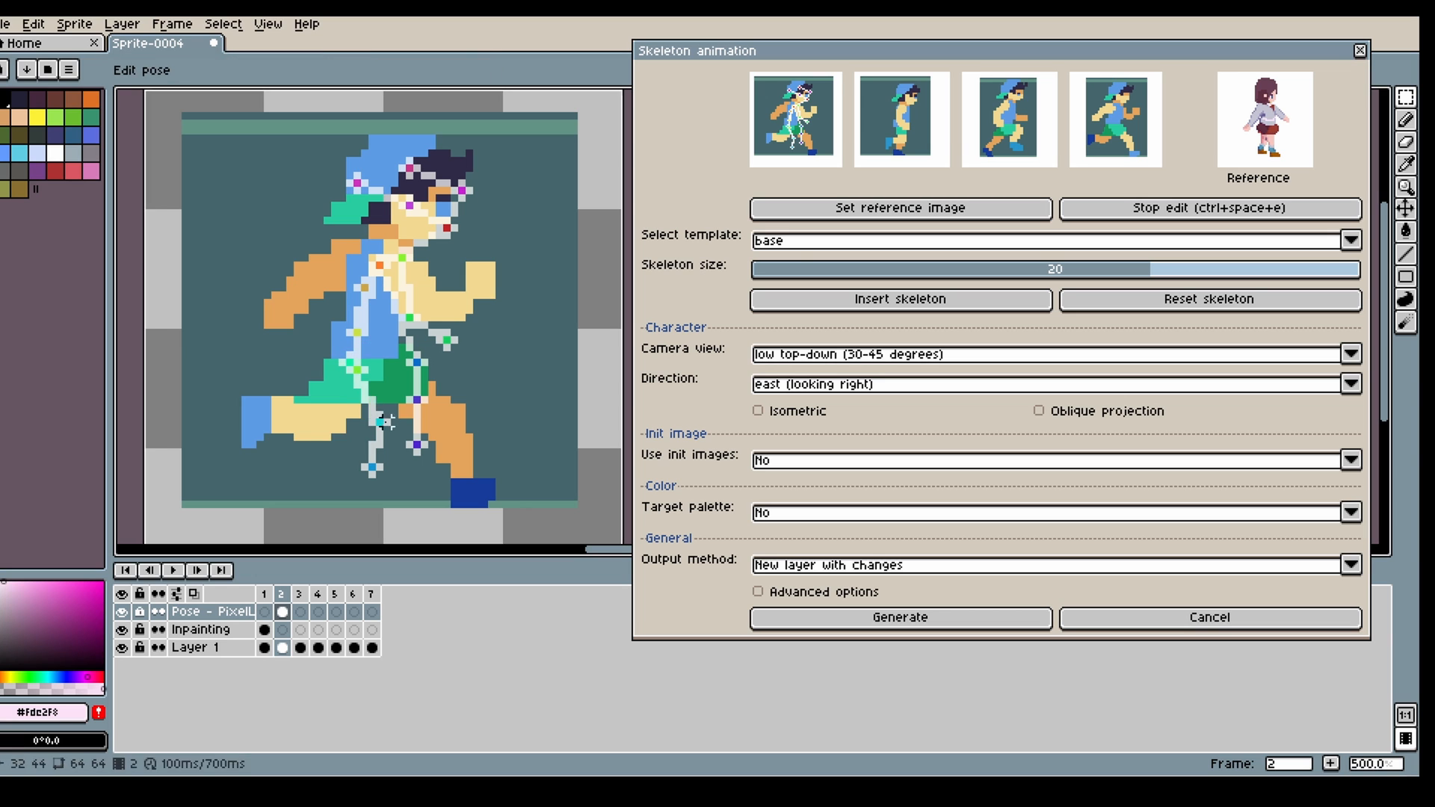
{"action": "left_click_drag", "start_coordinate": [379, 422], "coordinate": [328, 422]}
{"action": "left_click_drag", "start_coordinate": [372, 467], "coordinate": [267, 423]}
{"action": "left_click_drag", "start_coordinate": [416, 363], "coordinate": [394, 370]}
{"action": "left_click_drag", "start_coordinate": [416, 401], "coordinate": [462, 474]}
{"action": "left_click_drag", "start_coordinate": [363, 287], "coordinate": [394, 280]}
{"action": "left_click_drag", "start_coordinate": [357, 333], "coordinate": [432, 302]}
{"action": "left_click_drag", "start_coordinate": [358, 370], "coordinate": [477, 281]}
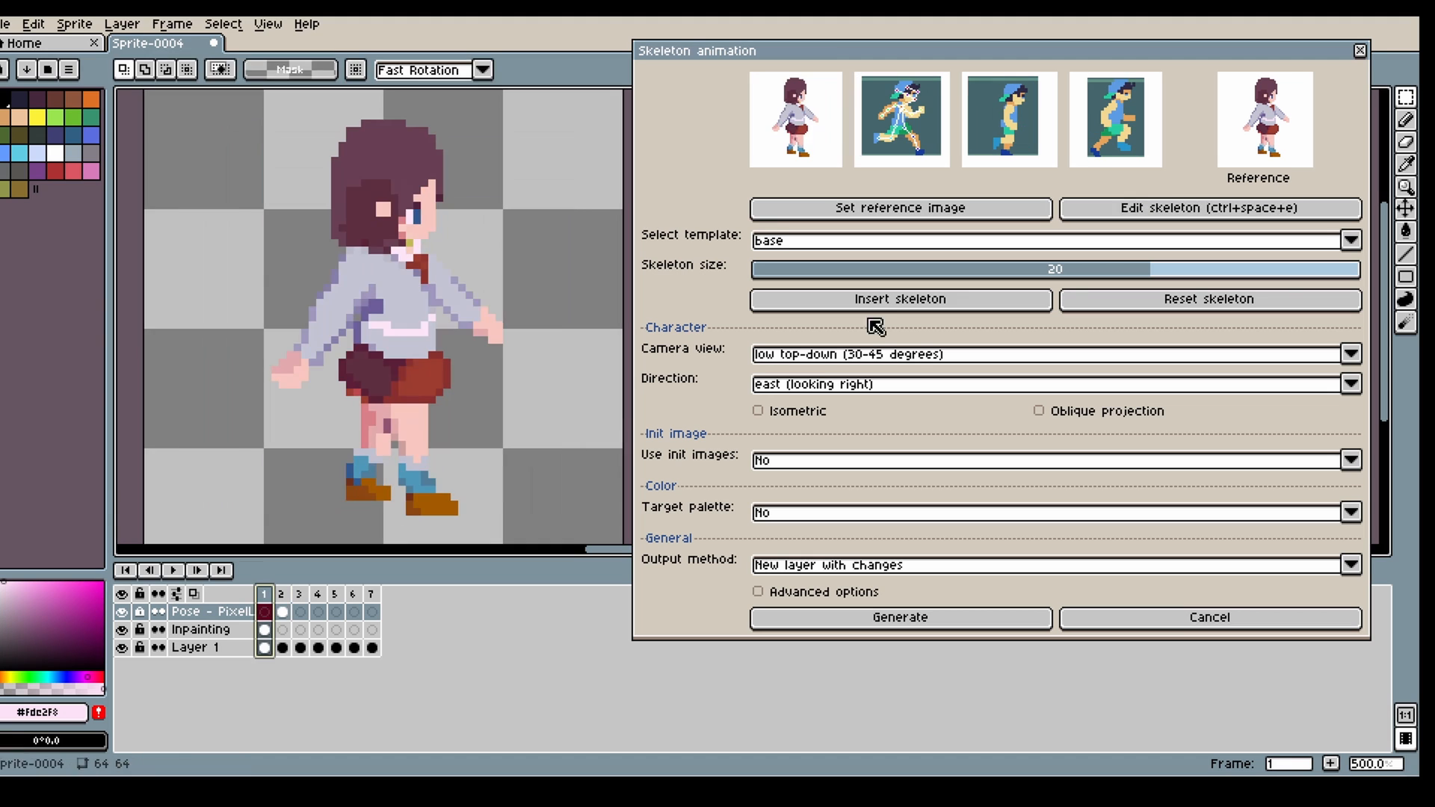
- Insert a skeleton on the girl in frame 1 and move its outermost head point onto her face
{"action": "key", "text": "ctrl+space+e"}
{"action": "left_click", "coordinate": [1095, 217]}
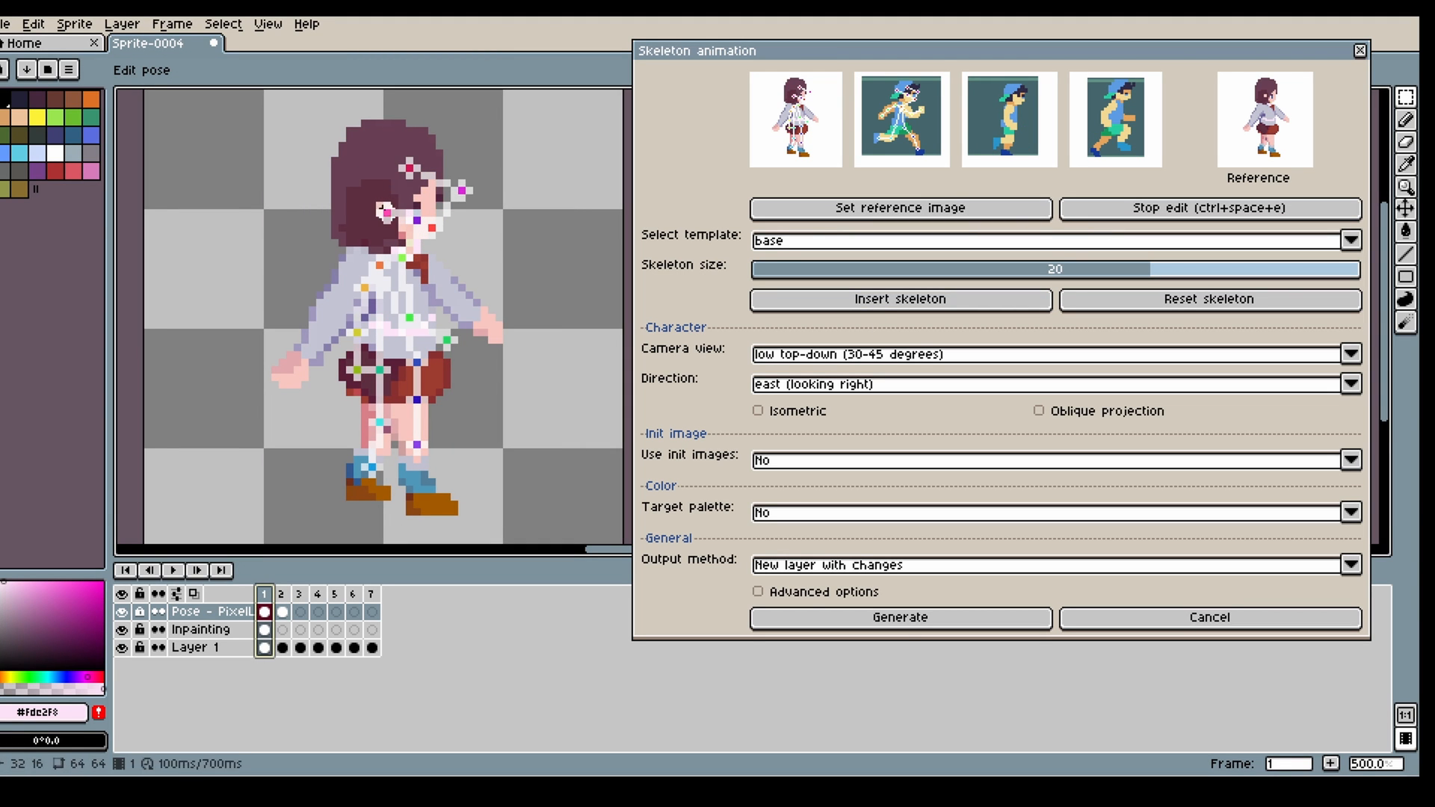
{"action": "left_click_drag", "start_coordinate": [462, 190], "coordinate": [395, 198]}
{"action": "key", "text": "ctrl+space+e"}
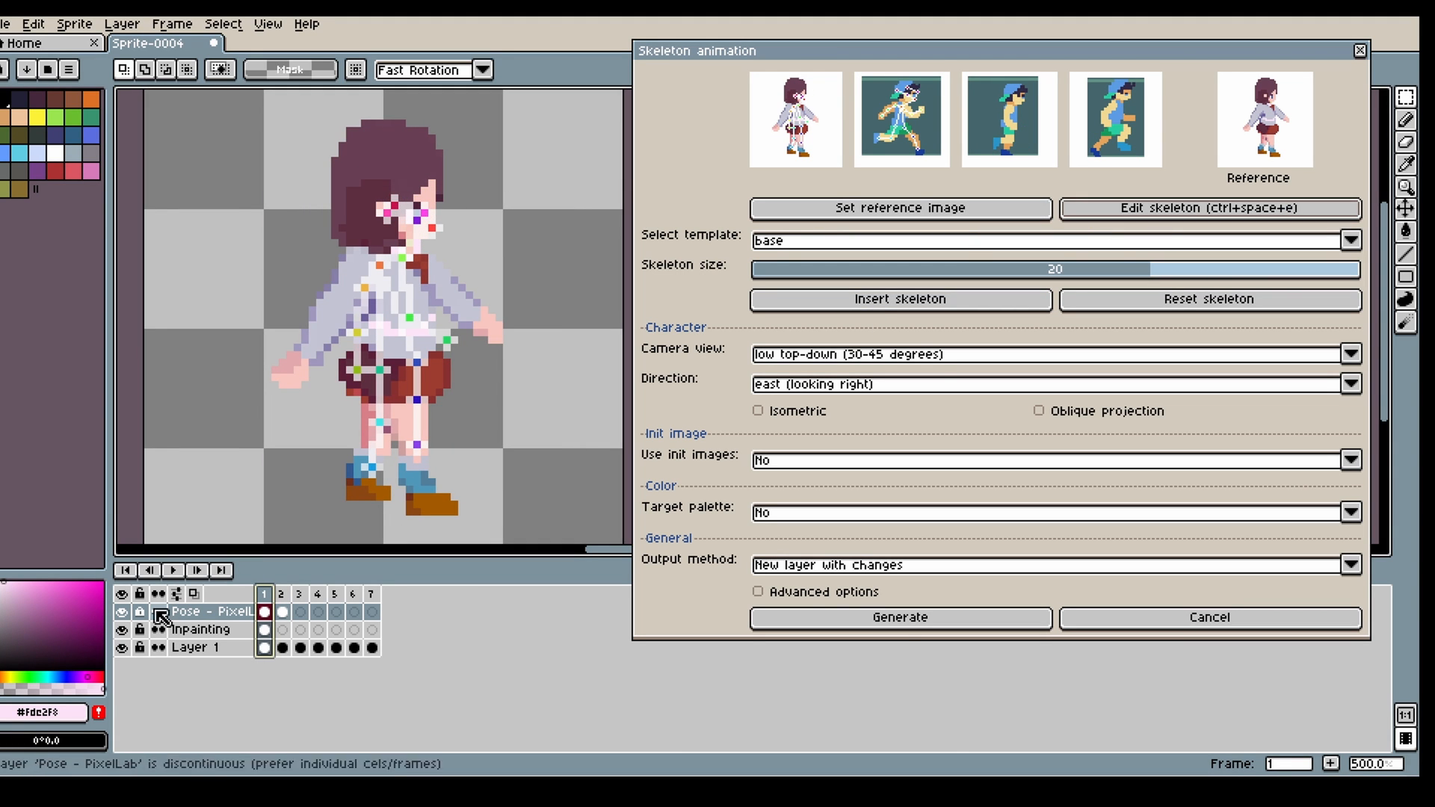
- Replace the head points of frame 2's skeleton with those copied from frame 1 and adjust the neck joint
{"action": "left_click_drag", "start_coordinate": [544, 130], "coordinate": [275, 245]}
{"action": "key", "text": "ctrl+c"}
{"action": "left_click", "coordinate": [283, 612]}
{"action": "key", "text": "Delete"}
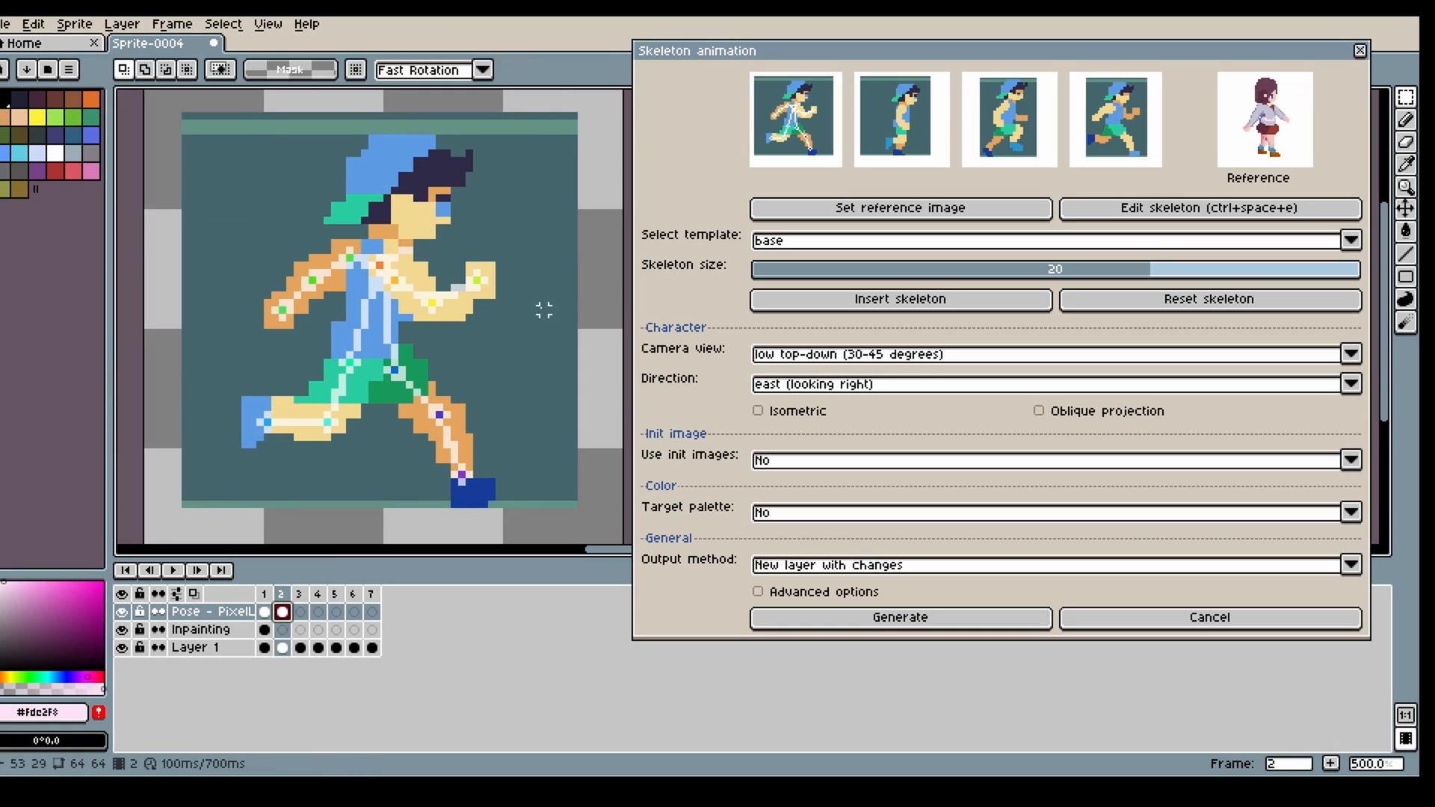
{"action": "key", "text": "ctrl+v"}
{"action": "left_click_drag", "start_coordinate": [478, 221], "coordinate": [465, 214]}
{"action": "left_click", "coordinate": [574, 223]}
{"action": "left_click", "coordinate": [1106, 210]}
{"action": "left_click_drag", "start_coordinate": [380, 265], "coordinate": [379, 250]}
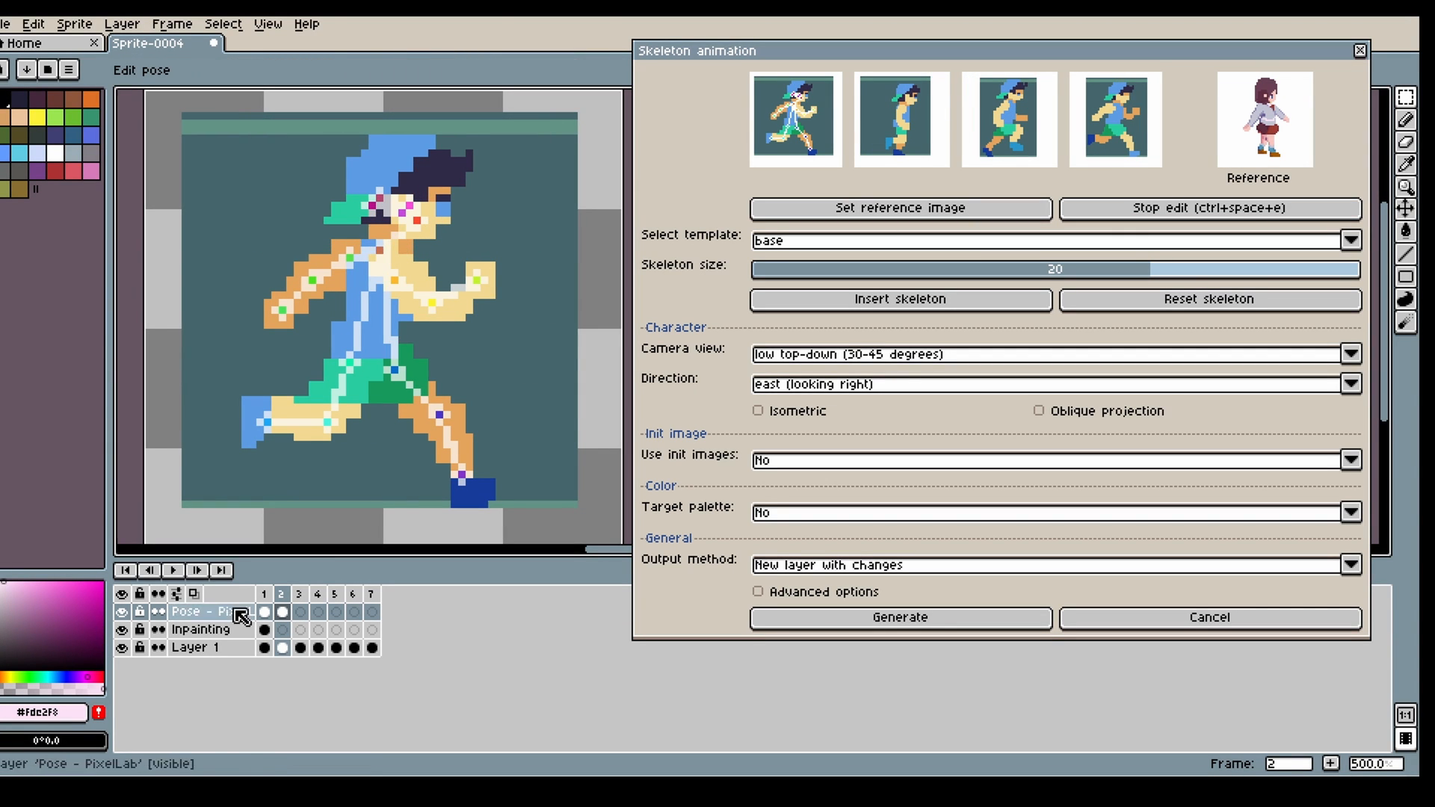
- Delete the skeleton from frame 1 and go back to frame 2
{"action": "left_click", "coordinate": [264, 595]}
{"action": "left_click", "coordinate": [281, 595]}
{"action": "left_click", "coordinate": [268, 594]}
{"action": "key", "text": "Delete"}
{"action": "left_click", "coordinate": [281, 595]}
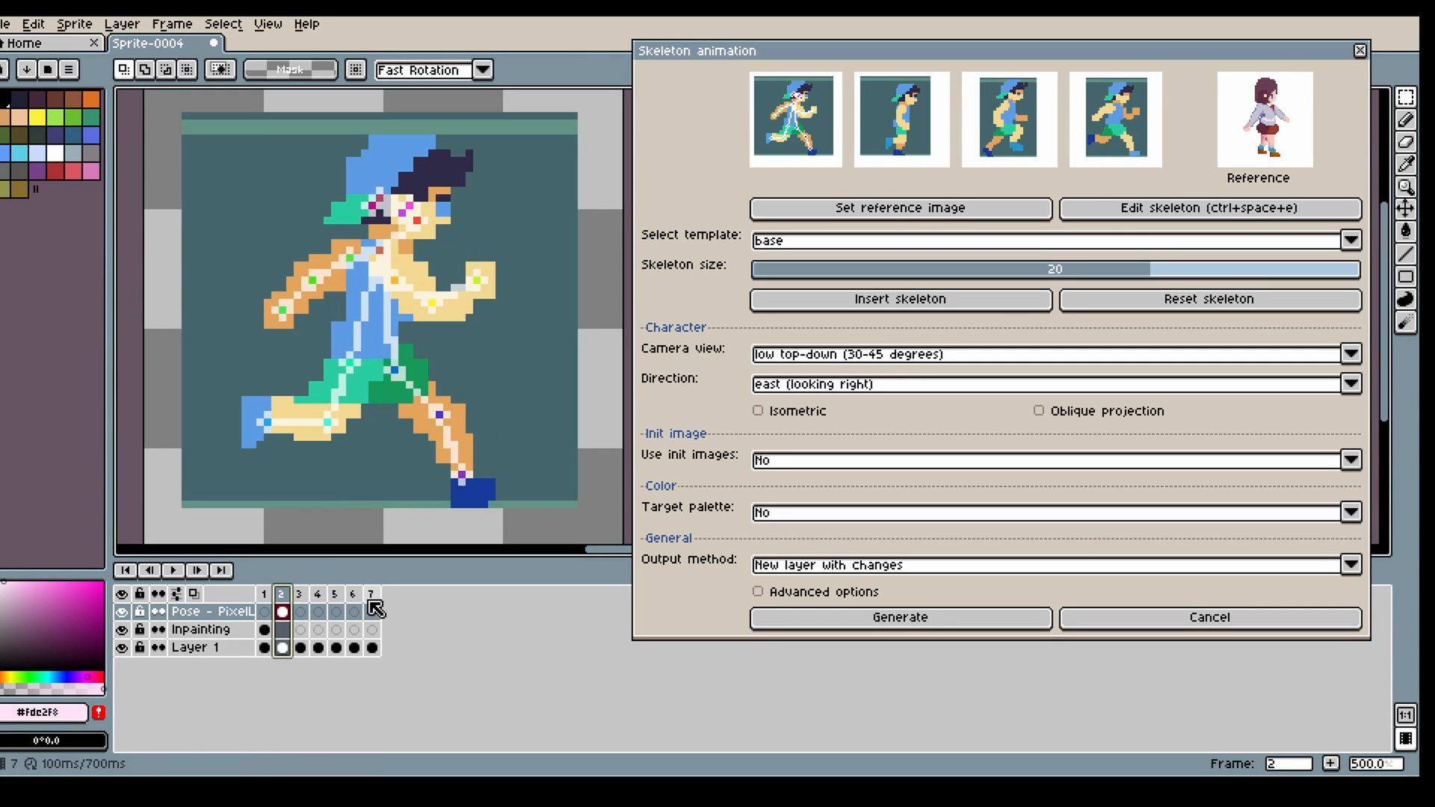
- Copy the whole skeleton from frame 2 and paste it into frame 3 of the pose layer
{"action": "left_click", "coordinate": [1106, 210]}
{"action": "left_click_drag", "start_coordinate": [145, 128], "coordinate": [564, 507]}
{"action": "key", "text": "ctrl+c"}
{"action": "left_click", "coordinate": [299, 595]}
{"action": "key", "text": "ctrl+v"}
{"action": "left_click", "coordinate": [592, 322]}
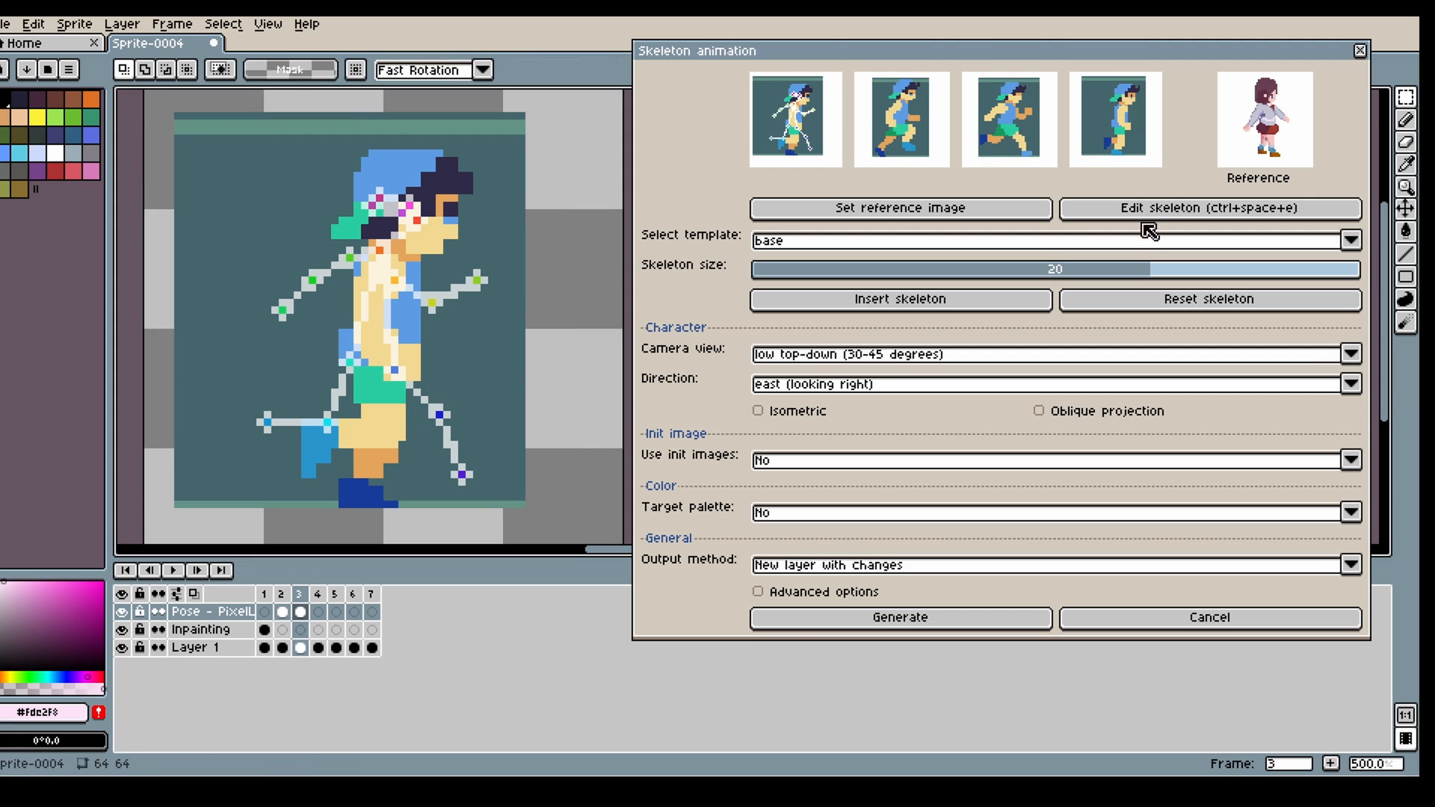
- Move the hip, knee and foot joints of frame 3's skeleton onto the boy's legs
{"action": "left_click", "coordinate": [1145, 213]}
{"action": "left_click_drag", "start_coordinate": [350, 363], "coordinate": [388, 370]}
{"action": "left_click_drag", "start_coordinate": [439, 414], "coordinate": [380, 437]}
{"action": "left_click_drag", "start_coordinate": [462, 475], "coordinate": [357, 482]}
{"action": "left_click_drag", "start_coordinate": [328, 422], "coordinate": [395, 430]}
{"action": "left_click_drag", "start_coordinate": [267, 422], "coordinate": [327, 437]}
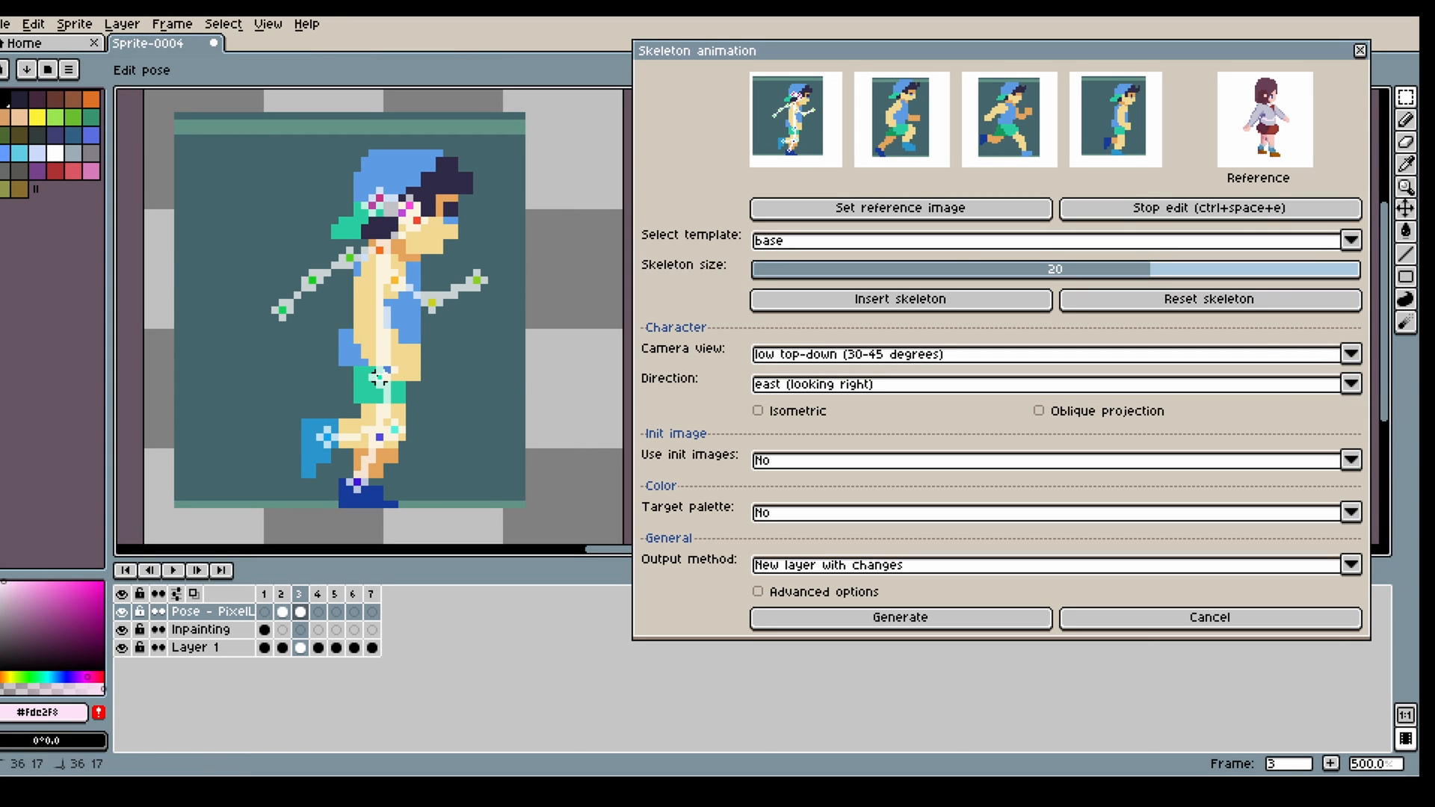
- Move the shoulder, elbow and hand joints of frame 3's skeleton onto the boy's lowered arms
{"action": "left_click_drag", "start_coordinate": [349, 258], "coordinate": [372, 266]}
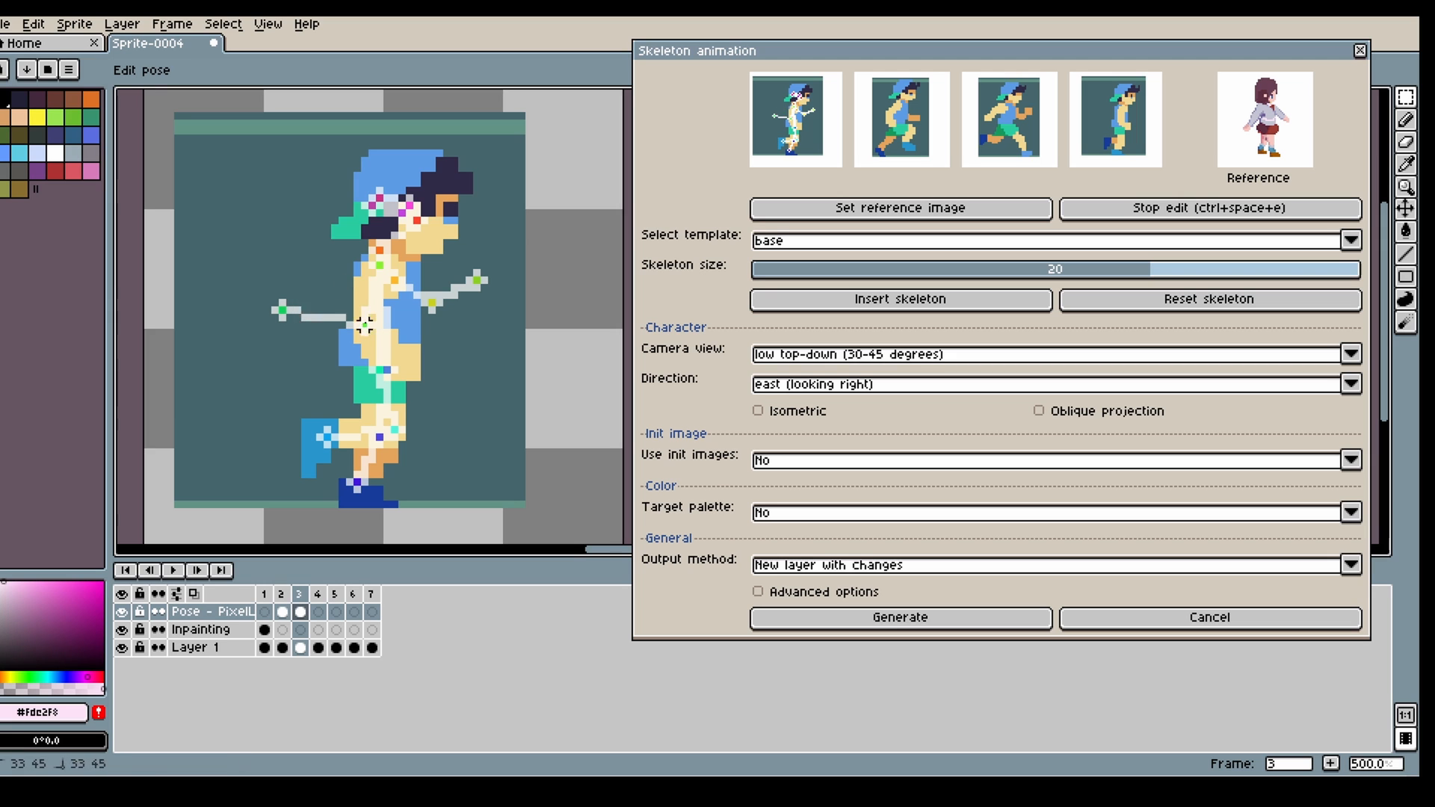
{"action": "left_click_drag", "start_coordinate": [364, 325], "coordinate": [408, 362]}
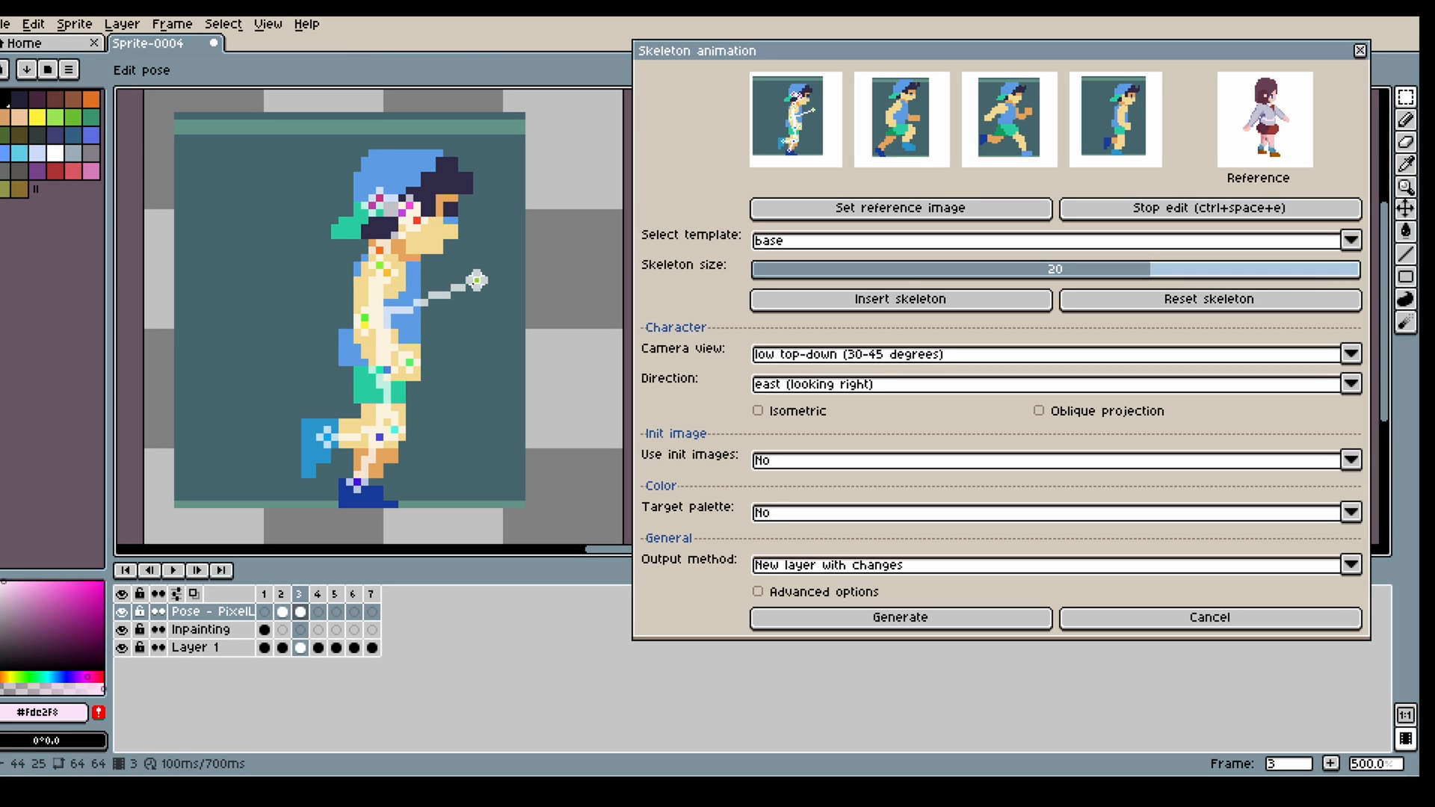
{"action": "left_click_drag", "start_coordinate": [477, 280], "coordinate": [403, 364]}
- Copy the whole skeleton from frame 2 and paste it into frame 4 of the pose layer
{"action": "left_click", "coordinate": [283, 610]}
{"action": "left_click_drag", "start_coordinate": [589, 108], "coordinate": [170, 528]}
{"action": "key", "text": "ctrl+c"}
{"action": "left_click", "coordinate": [319, 611]}
{"action": "key", "text": "ctrl+v"}
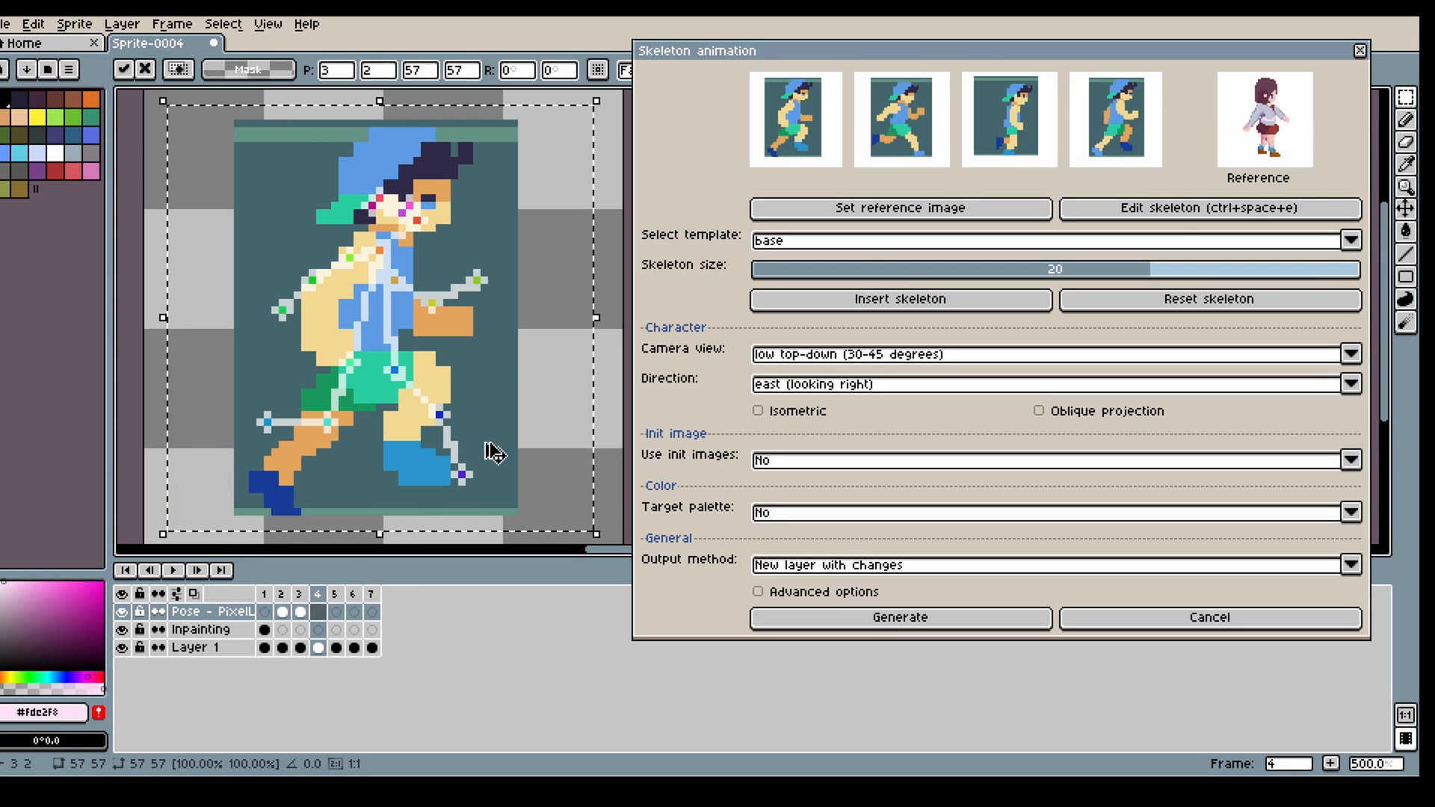
{"action": "key", "text": "Return"}
- Move the hip, knee and foot joints of frame 4's skeleton so each leg matches the boy's stride
{"action": "left_click", "coordinate": [1128, 211]}
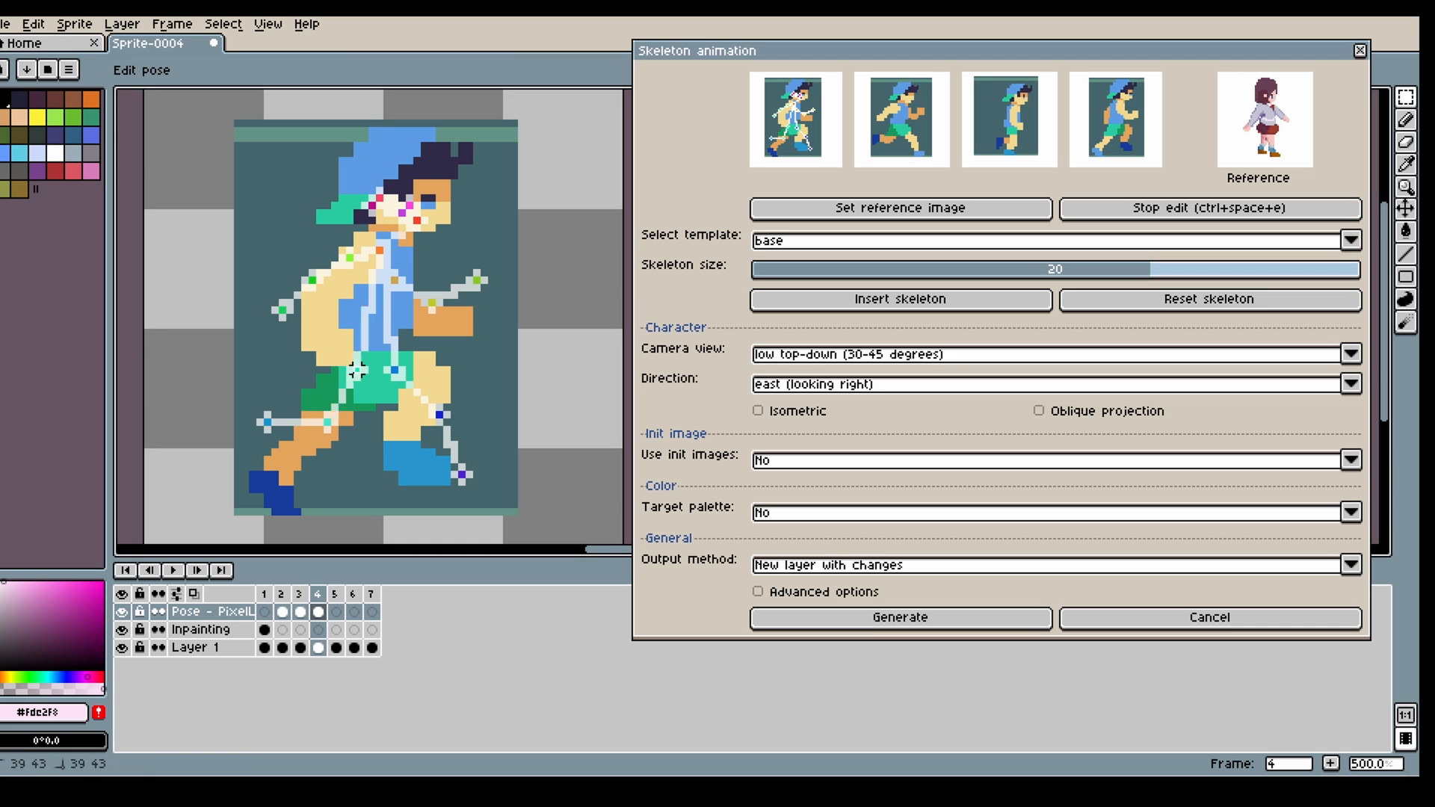
{"action": "left_click_drag", "start_coordinate": [357, 371], "coordinate": [439, 414]}
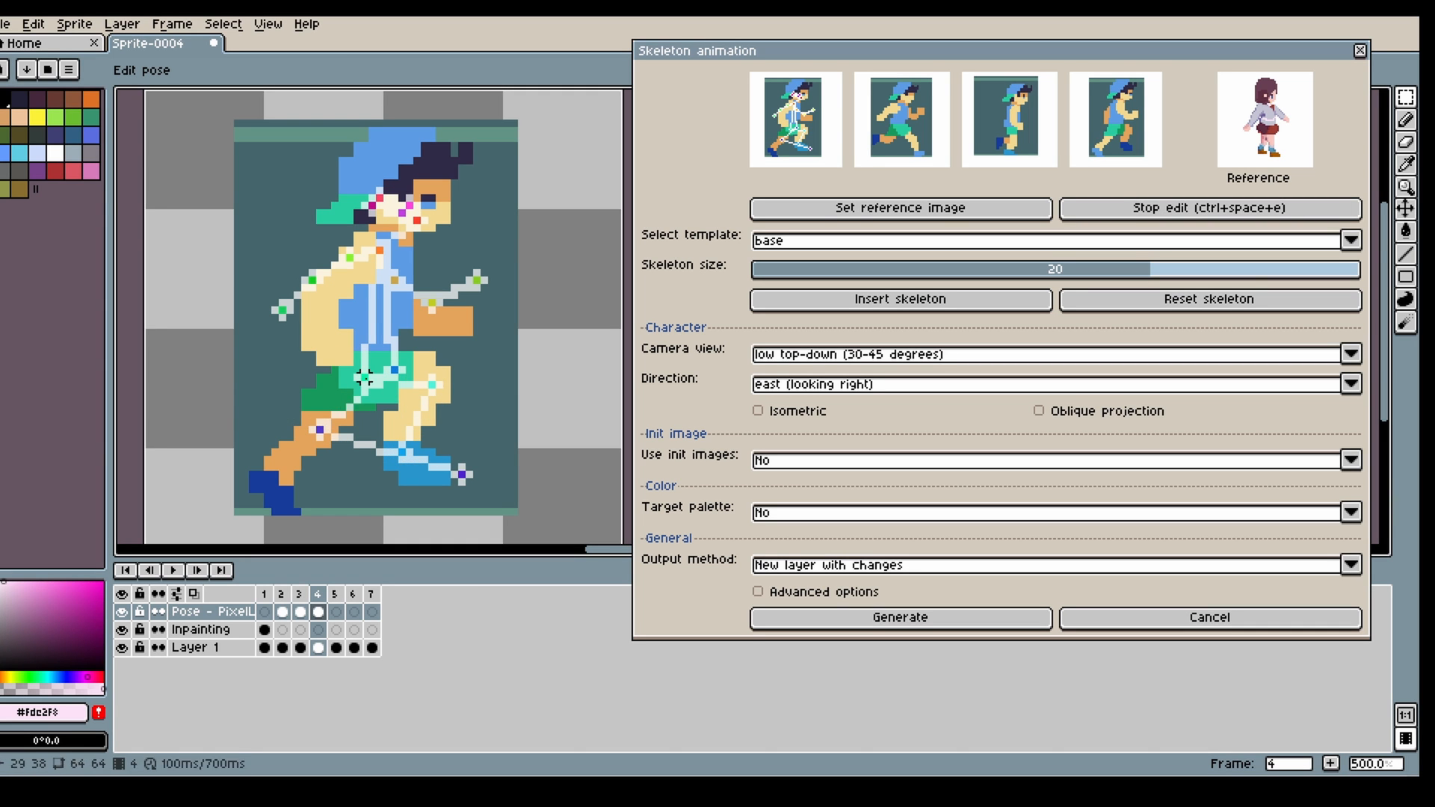
{"action": "left_click_drag", "start_coordinate": [364, 377], "coordinate": [372, 370]}
{"action": "left_click_drag", "start_coordinate": [462, 475], "coordinate": [275, 467]}
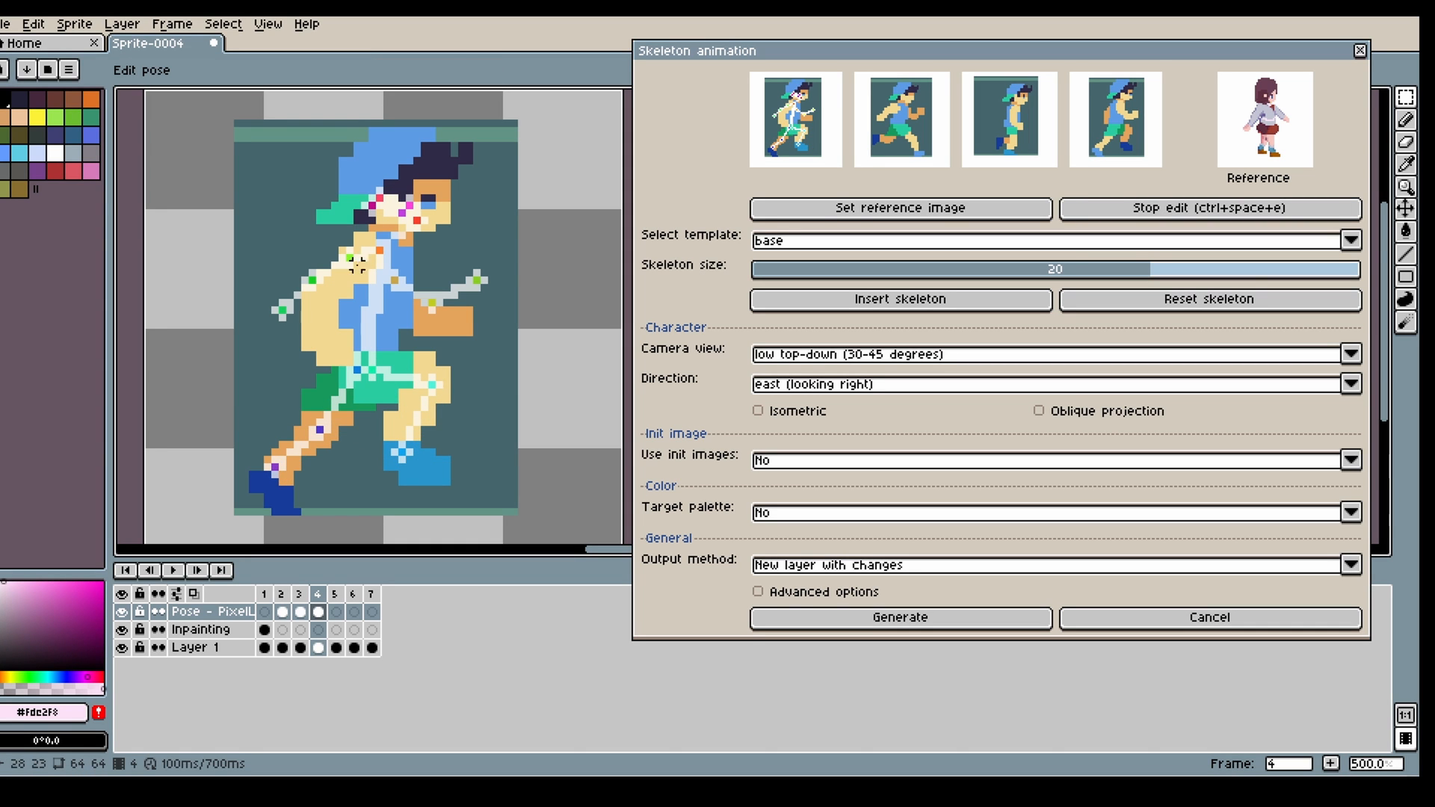
- Compare with frame 2 and move frame 4's shoulder, elbow and hand joints onto the boy's arms
{"action": "left_click", "coordinate": [286, 592]}
{"action": "left_click", "coordinate": [314, 593]}
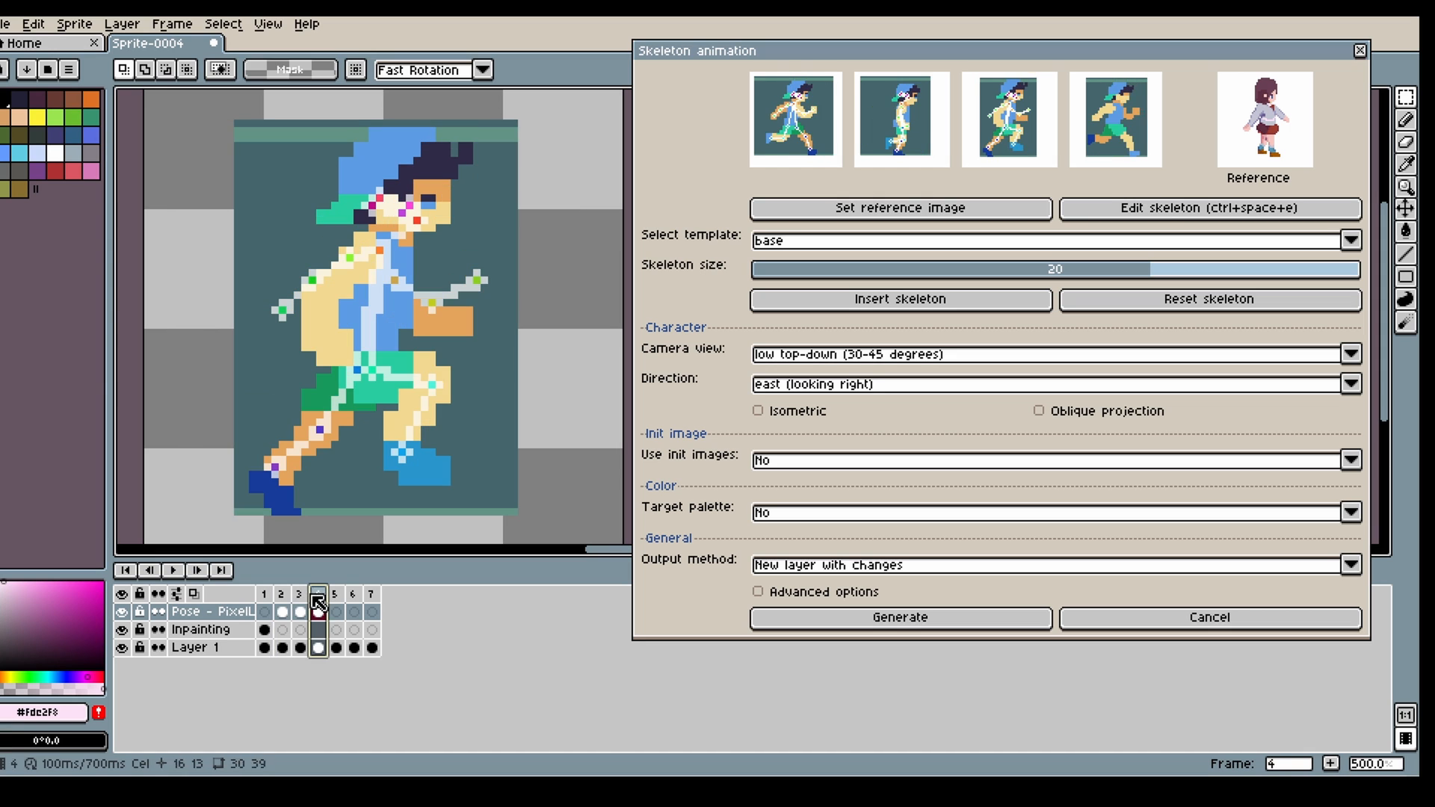
{"action": "left_click", "coordinate": [1098, 210]}
{"action": "left_click_drag", "start_coordinate": [350, 258], "coordinate": [387, 265]}
{"action": "left_click_drag", "start_coordinate": [312, 280], "coordinate": [387, 310]}
{"action": "left_click_drag", "start_coordinate": [283, 310], "coordinate": [446, 326]}
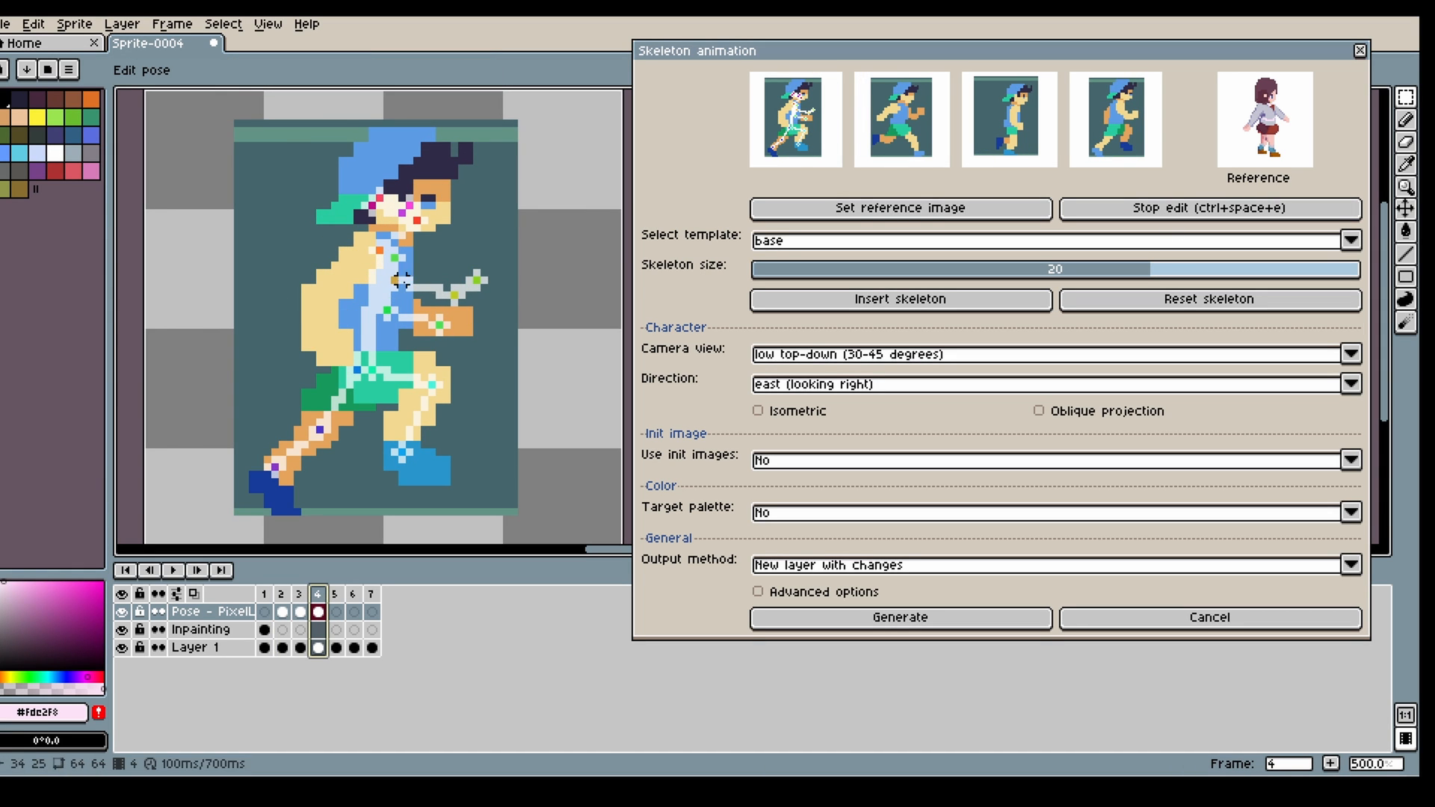
{"action": "left_click_drag", "start_coordinate": [477, 281], "coordinate": [334, 348]}
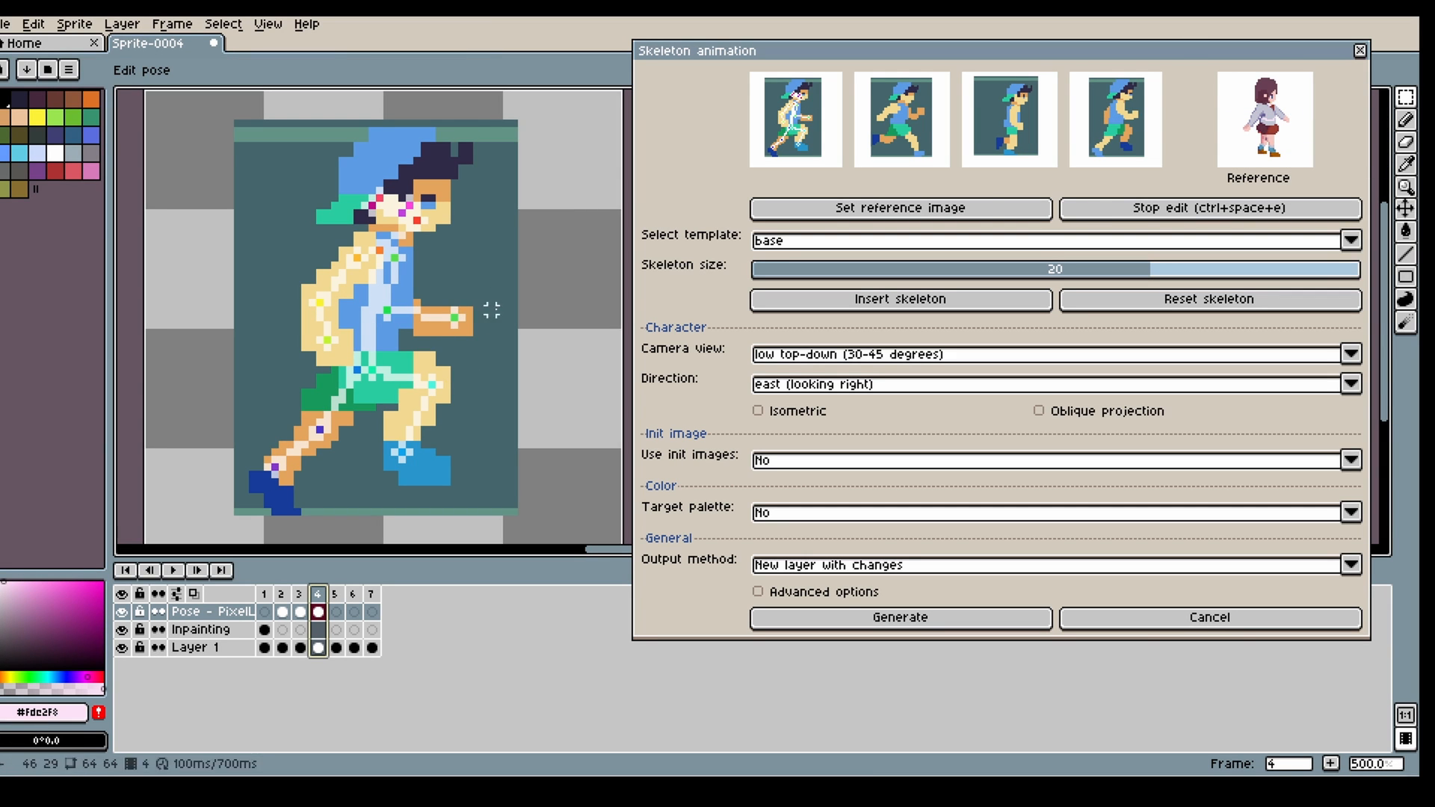
- Copy the whole skeleton from frame 4 and paste it into frame 5 of the pose layer
{"action": "left_click", "coordinate": [1209, 209]}
{"action": "left_click", "coordinate": [1405, 98]}
{"action": "left_click_drag", "start_coordinate": [585, 140], "coordinate": [207, 504]}
{"action": "key", "text": "ctrl+c"}
{"action": "left_click", "coordinate": [337, 612]}
{"action": "key", "text": "ctrl+v"}
- Move the shoulder, elbow and hand joints of frame 5's skeleton onto the boy's swinging arms
{"action": "left_click", "coordinate": [1209, 208]}
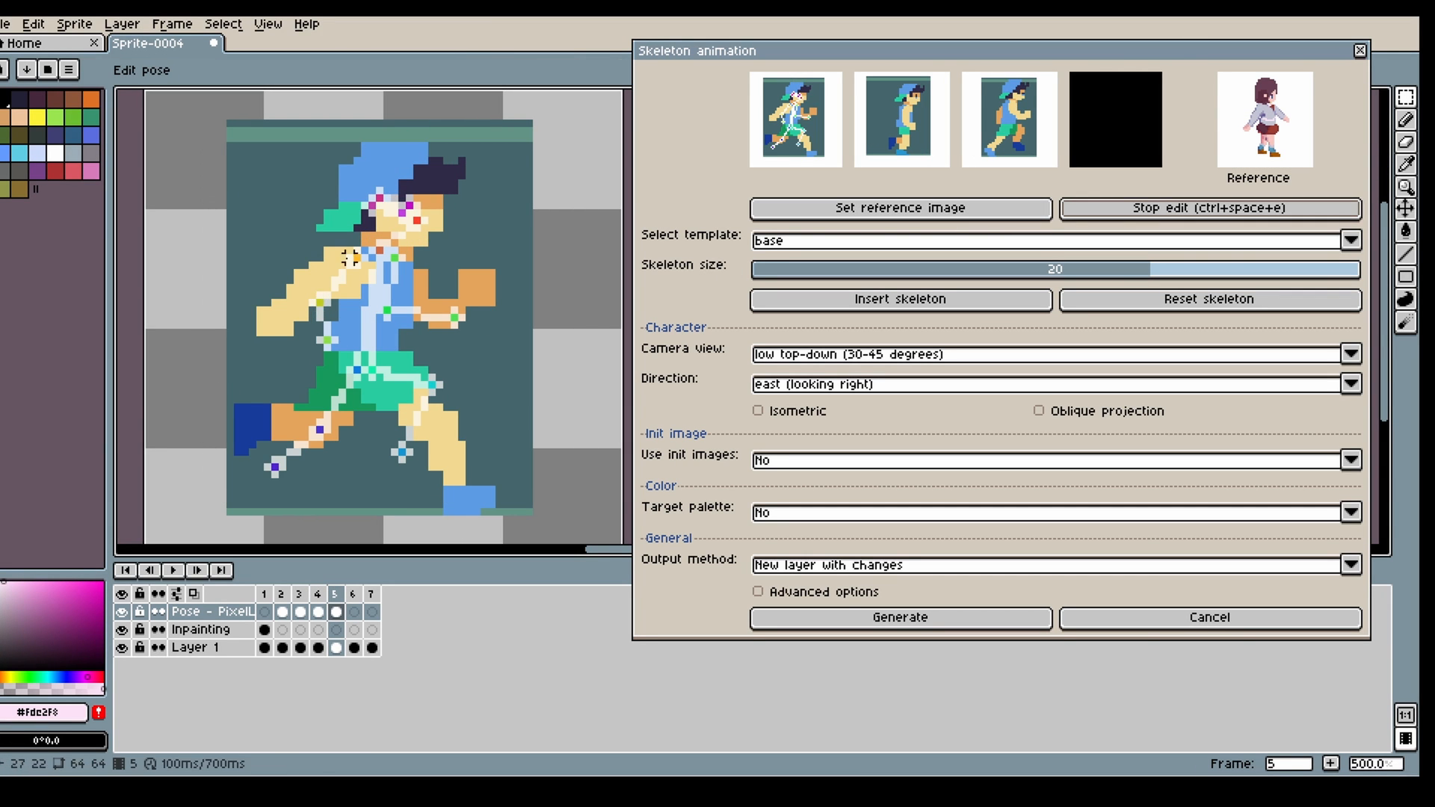
{"action": "left_click_drag", "start_coordinate": [357, 258], "coordinate": [312, 287]}
{"action": "left_click_drag", "start_coordinate": [327, 340], "coordinate": [275, 318]}
{"action": "left_click_drag", "start_coordinate": [395, 257], "coordinate": [417, 310]}
{"action": "left_click_drag", "start_coordinate": [454, 317], "coordinate": [425, 310]}
- Move the hip, knee and foot joints of frame 5's skeleton onto the boy's front and rear legs
{"action": "left_click_drag", "start_coordinate": [432, 385], "coordinate": [432, 422]}
{"action": "left_click_drag", "start_coordinate": [372, 370], "coordinate": [387, 370]}
{"action": "left_click_drag", "start_coordinate": [402, 452], "coordinate": [462, 489]}
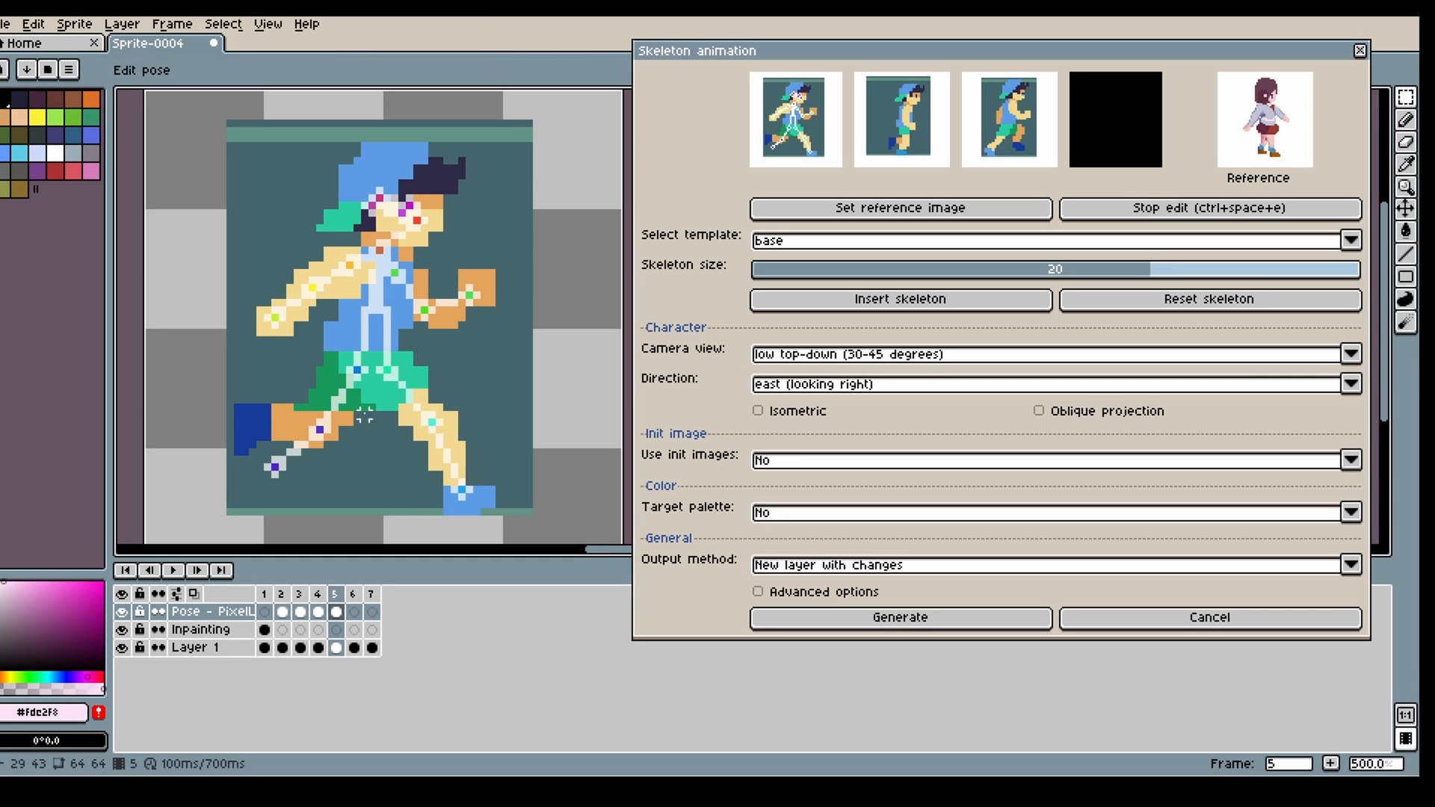
{"action": "left_click_drag", "start_coordinate": [357, 370], "coordinate": [350, 377]}
{"action": "left_click_drag", "start_coordinate": [320, 430], "coordinate": [320, 423]}
{"action": "left_click_drag", "start_coordinate": [275, 467], "coordinate": [260, 422]}
- Copy the whole skeleton from frame 5 and paste it into frame 6 of the pose layer
{"action": "left_click", "coordinate": [1193, 215]}
{"action": "left_click", "coordinate": [1405, 98]}
{"action": "left_click_drag", "start_coordinate": [570, 114], "coordinate": [207, 514]}
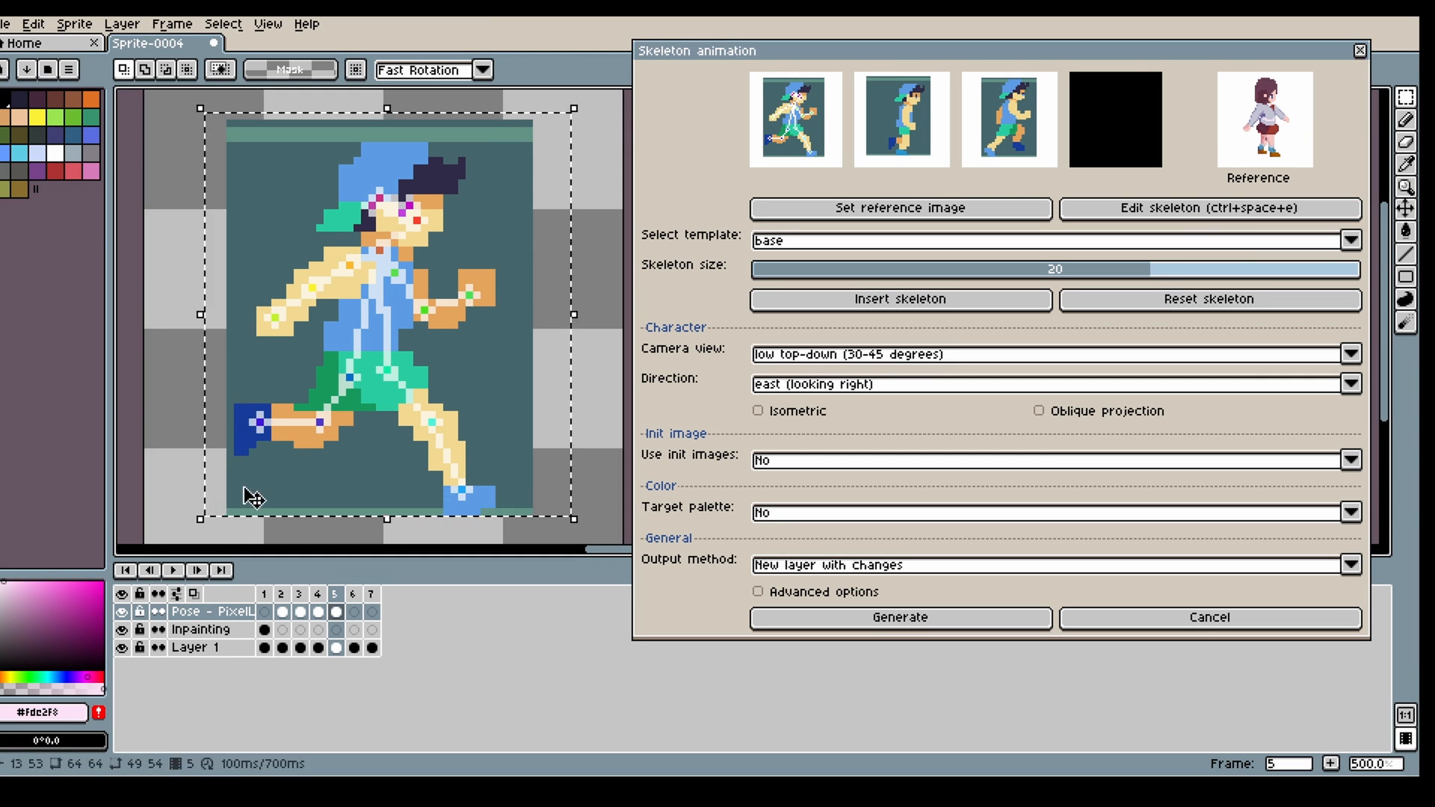
{"action": "key", "text": "ctrl+c"}
{"action": "left_click", "coordinate": [354, 612]}
{"action": "key", "text": "ctrl+v"}
- Move the hip, knee and foot joints of frame 6's skeleton onto the boy's standing and raised legs
{"action": "left_click", "coordinate": [1146, 215]}
{"action": "left_click_drag", "start_coordinate": [432, 422], "coordinate": [401, 449]}
{"action": "left_click_drag", "start_coordinate": [350, 377], "coordinate": [394, 377]}
{"action": "left_click_drag", "start_coordinate": [320, 422], "coordinate": [408, 429]}
{"action": "left_click_drag", "start_coordinate": [260, 422], "coordinate": [334, 435]}
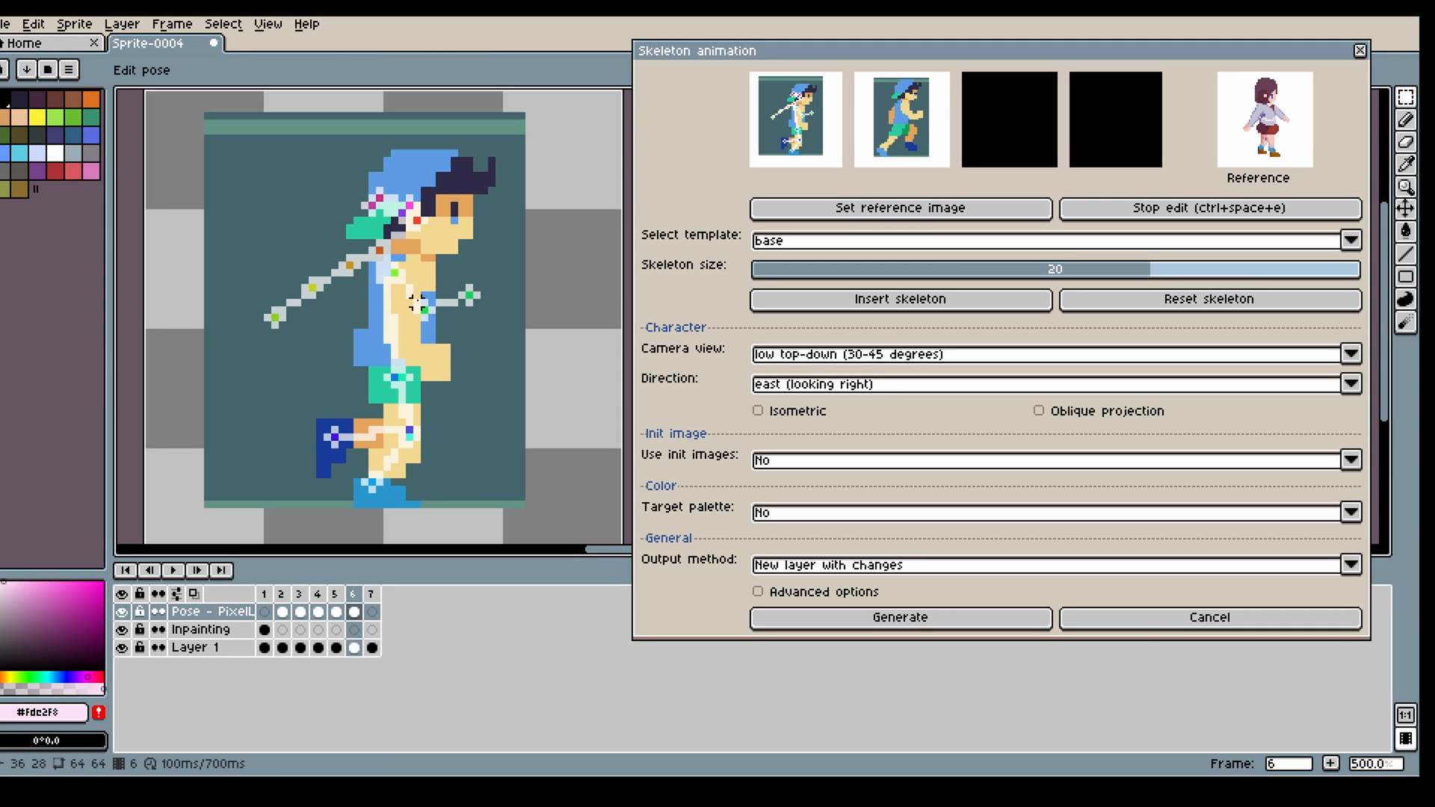
- Move both arms' elbow and hand joints of frame 6's skeleton onto the boy's lowered arm
{"action": "left_click_drag", "start_coordinate": [417, 301], "coordinate": [394, 318]}
{"action": "left_click_drag", "start_coordinate": [469, 295], "coordinate": [424, 363]}
{"action": "left_click_drag", "start_coordinate": [320, 287], "coordinate": [389, 316]}
{"action": "left_click_drag", "start_coordinate": [275, 318], "coordinate": [417, 362]}
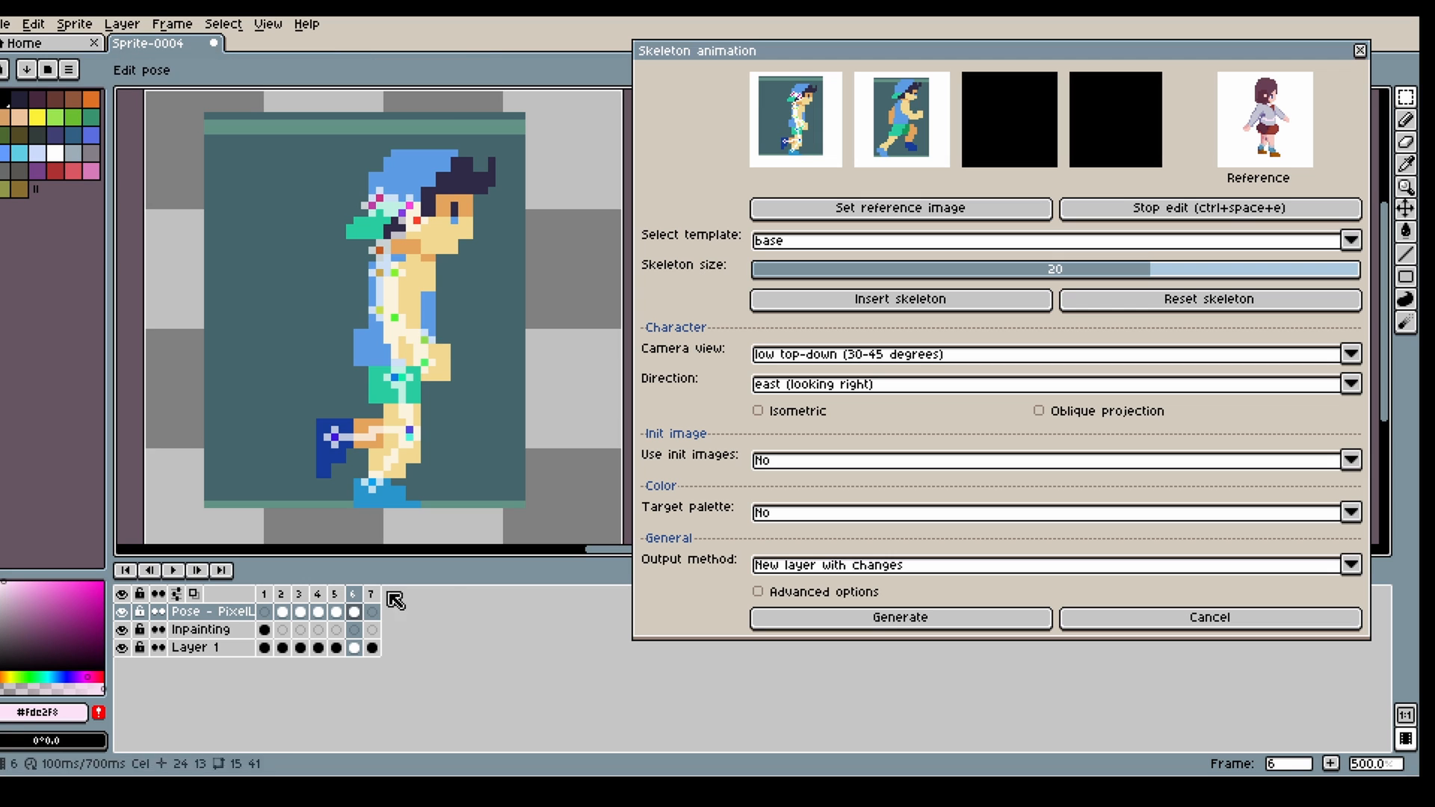
- Place a copy of frame 2's skeleton in frame 7 of the pose layer
{"action": "left_click", "coordinate": [372, 611]}
{"action": "left_click", "coordinate": [281, 595]}
{"action": "left_click", "coordinate": [300, 595]}
{"action": "left_click", "coordinate": [353, 596]}
{"action": "left_click_drag", "start_coordinate": [579, 134], "coordinate": [230, 495]}
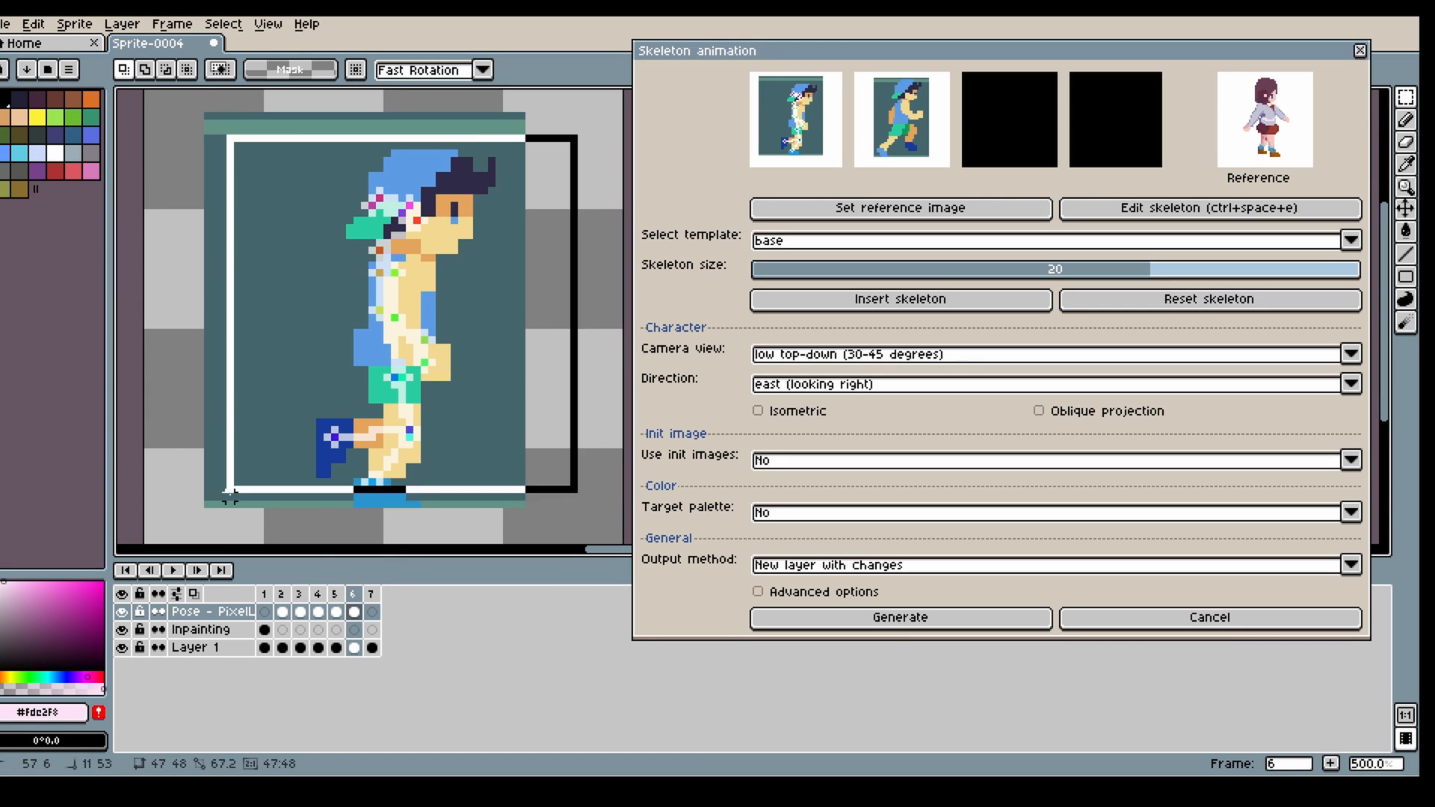
{"action": "left_click", "coordinate": [371, 596]}
{"action": "left_click", "coordinate": [298, 596]}
{"action": "left_click", "coordinate": [353, 596]}
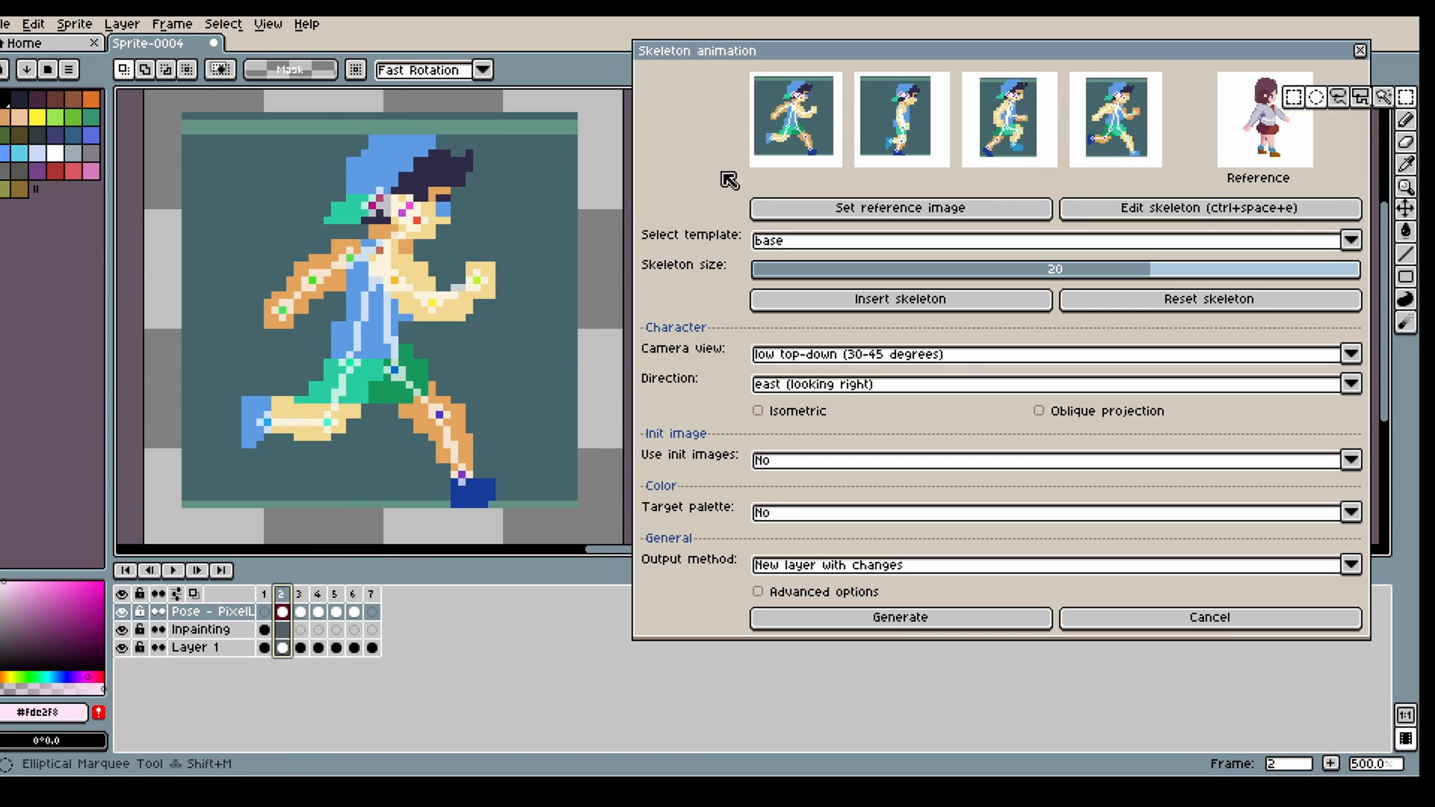
{"action": "left_click", "coordinate": [371, 595]}
{"action": "left_click", "coordinate": [949, 300]}
- Move the knee and foot joints of frame 7's skeleton onto the boy's bent front leg and stretched rear leg
{"action": "left_click_drag", "start_coordinate": [440, 414], "coordinate": [365, 370]}
{"action": "left_click_drag", "start_coordinate": [328, 423], "coordinate": [327, 430]}
{"action": "left_click_drag", "start_coordinate": [290, 475], "coordinate": [290, 467]}
- Fit the shoulder, elbow and hand joints of frame 7's skeleton to the boy's arms and finish editing the pose
{"action": "left_click_drag", "start_coordinate": [395, 280], "coordinate": [402, 273]}
{"action": "left_click_drag", "start_coordinate": [432, 302], "coordinate": [469, 311]}
{"action": "left_click_drag", "start_coordinate": [350, 257], "coordinate": [365, 258]}
{"action": "left_click_drag", "start_coordinate": [312, 280], "coordinate": [335, 326]}
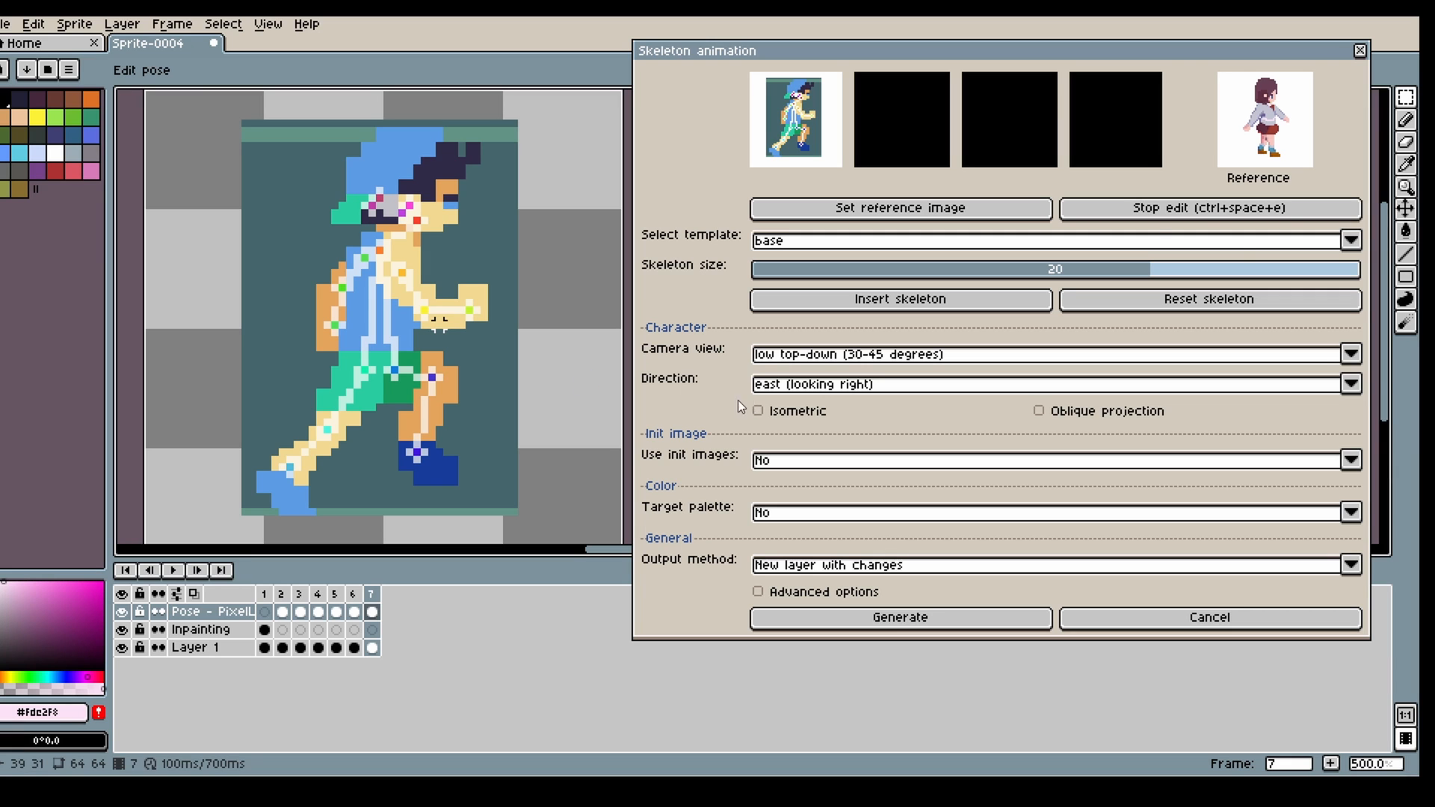
{"action": "left_click", "coordinate": [1158, 213]}
- Collapse the advanced options and generate the animation from frame 2 with the reference image as target palette
{"action": "left_click", "coordinate": [281, 593]}
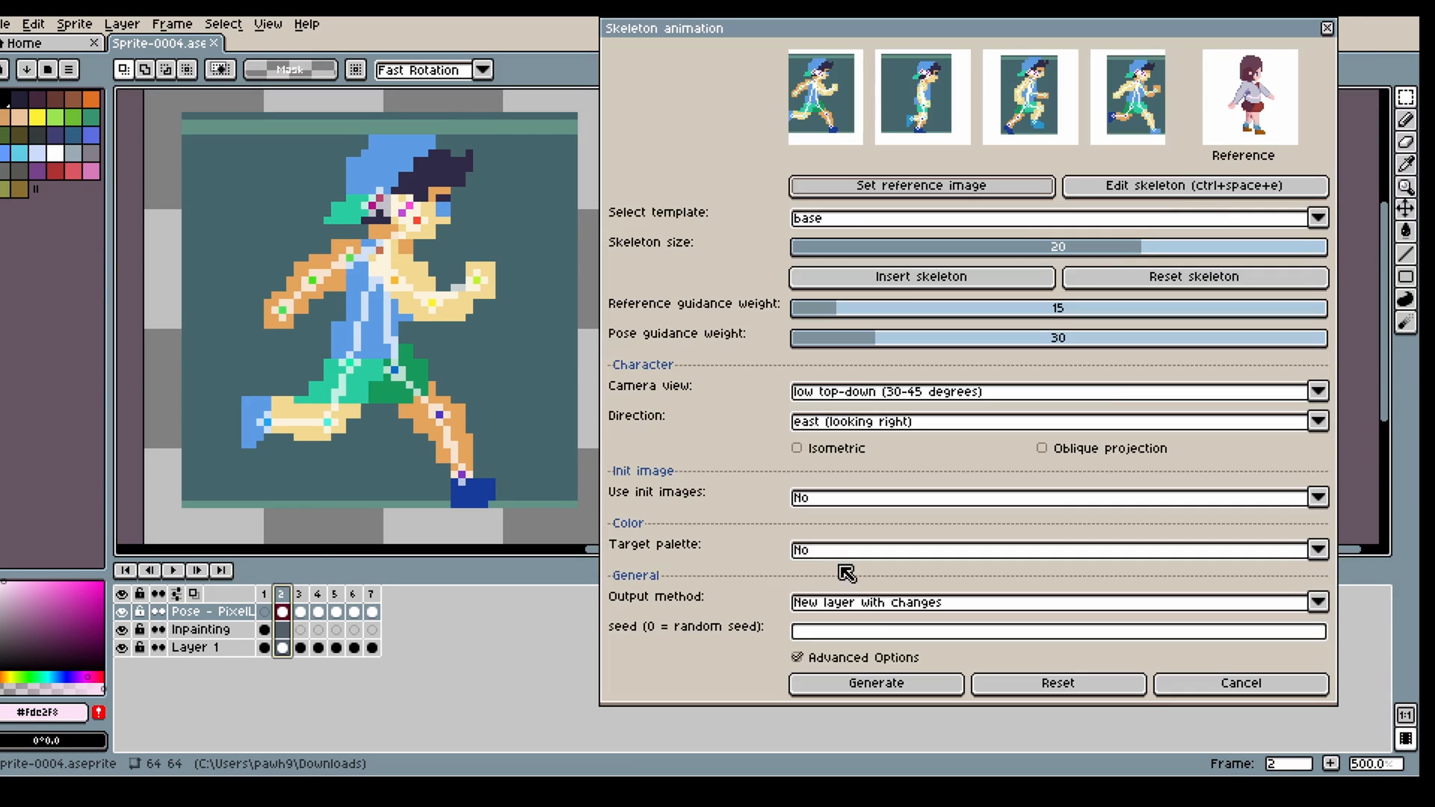
{"action": "left_click", "coordinate": [858, 657]}
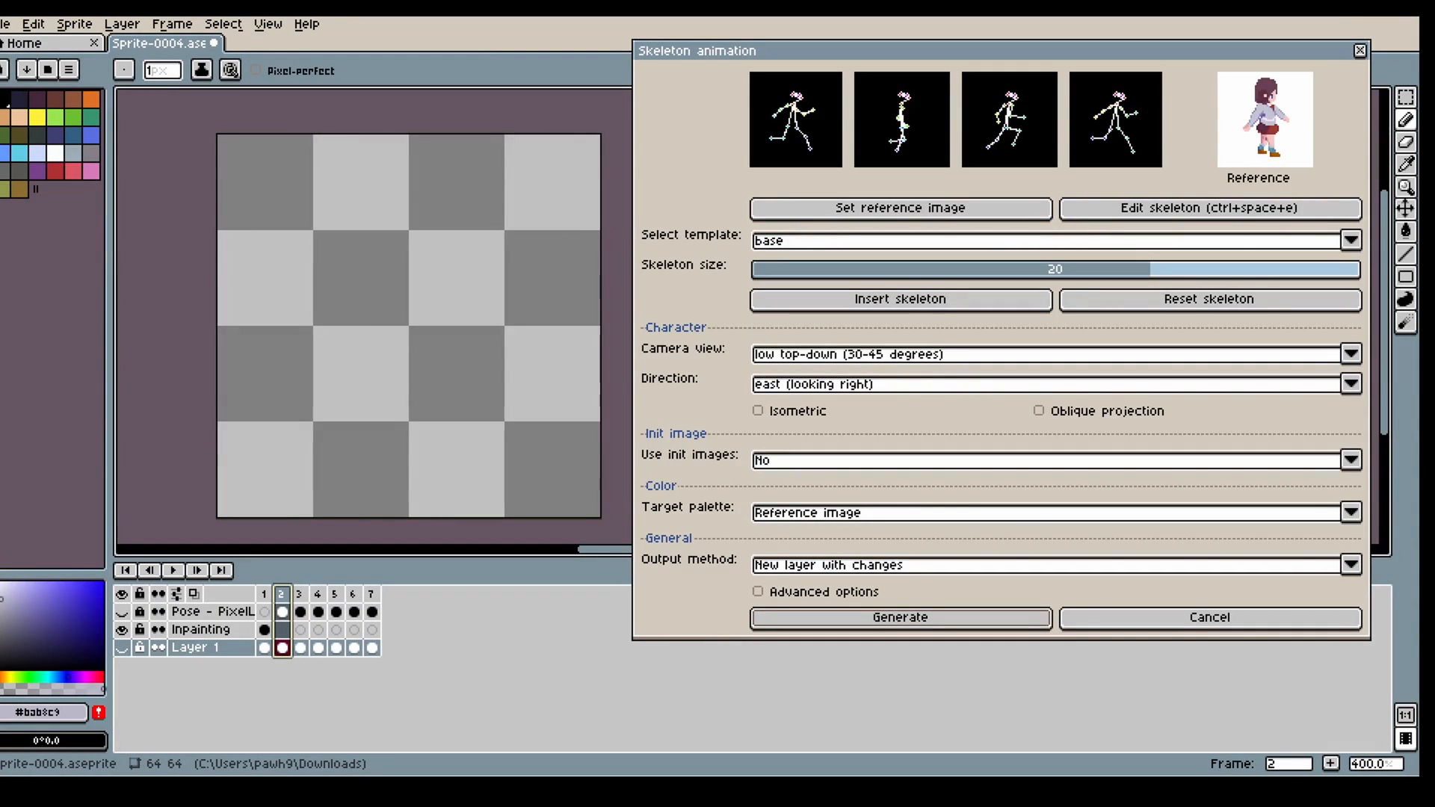
{"action": "left_click", "coordinate": [819, 619]}
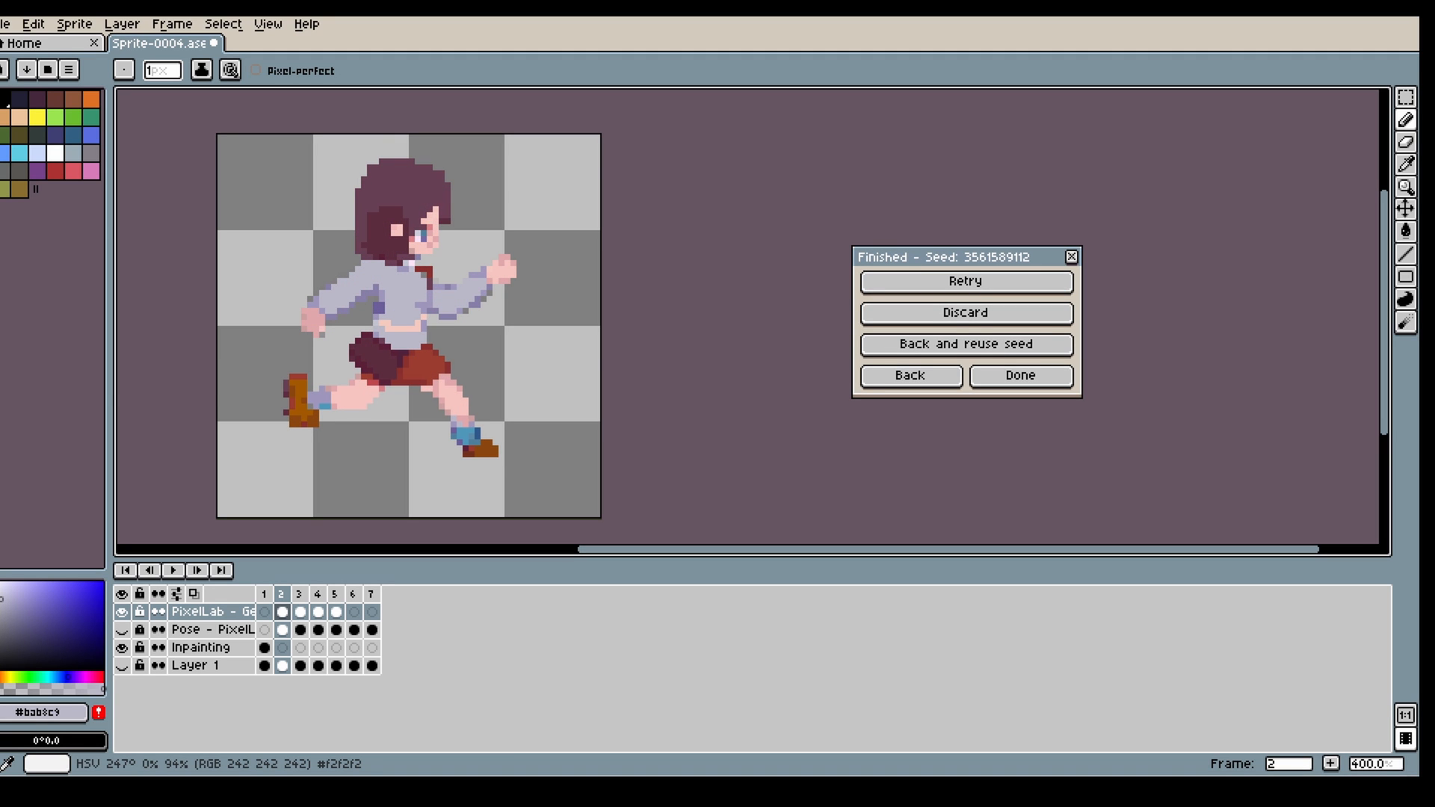
- Look through the generated run poses in frames 2 to 5
{"action": "scroll", "coordinate": [421, 293], "scroll_direction": "up", "scroll_amount": 4}
{"action": "scroll", "coordinate": [449, 311], "scroll_direction": "down", "scroll_amount": 3}
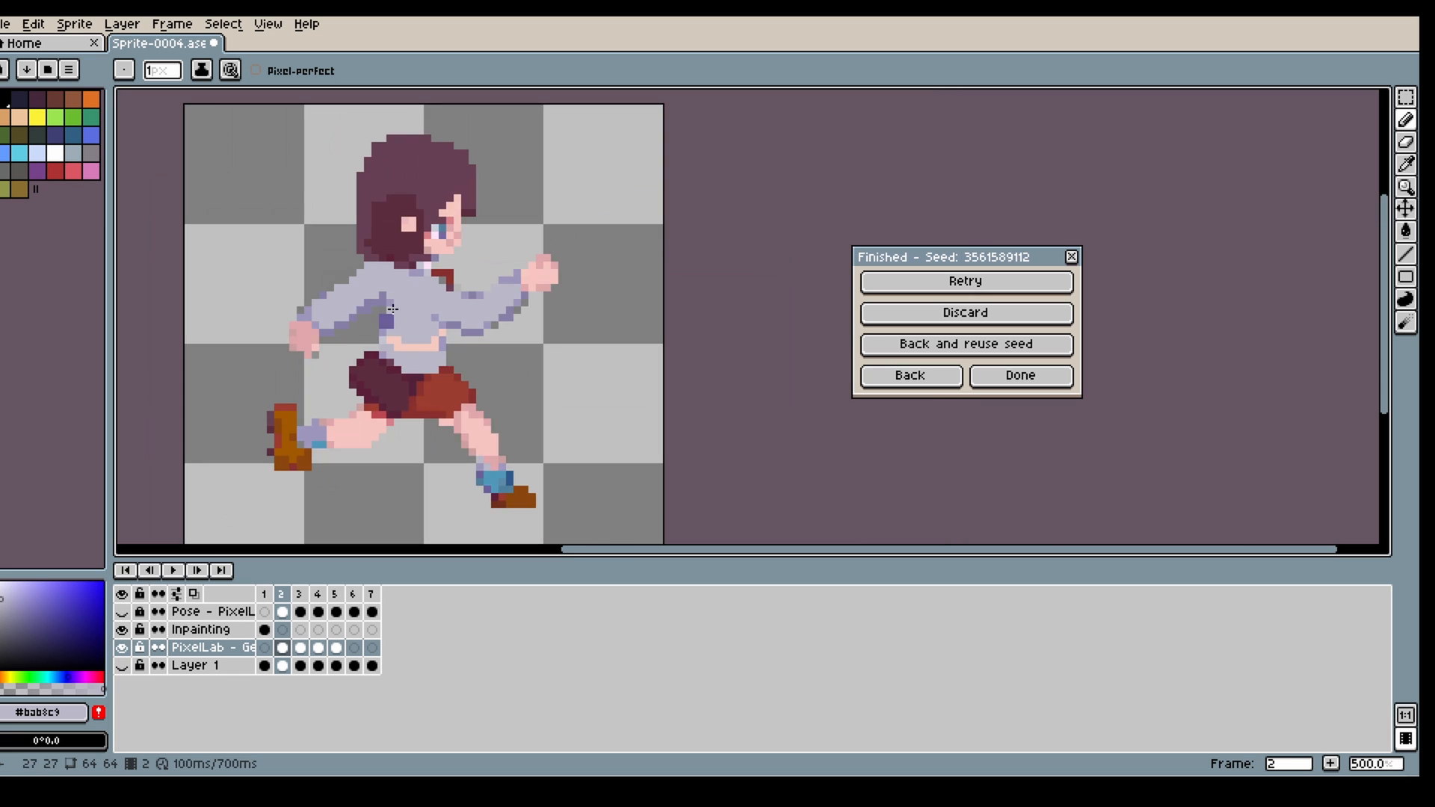
{"action": "left_click", "coordinate": [317, 594]}
{"action": "left_click", "coordinate": [335, 595]}
{"action": "left_click", "coordinate": [353, 595]}
{"action": "left_click", "coordinate": [335, 596]}
- Repaint the rear foot's sock in frame 5 with blue tones sampled from the sprite
{"action": "scroll", "coordinate": [379, 449], "scroll_direction": "up", "scroll_amount": 1}
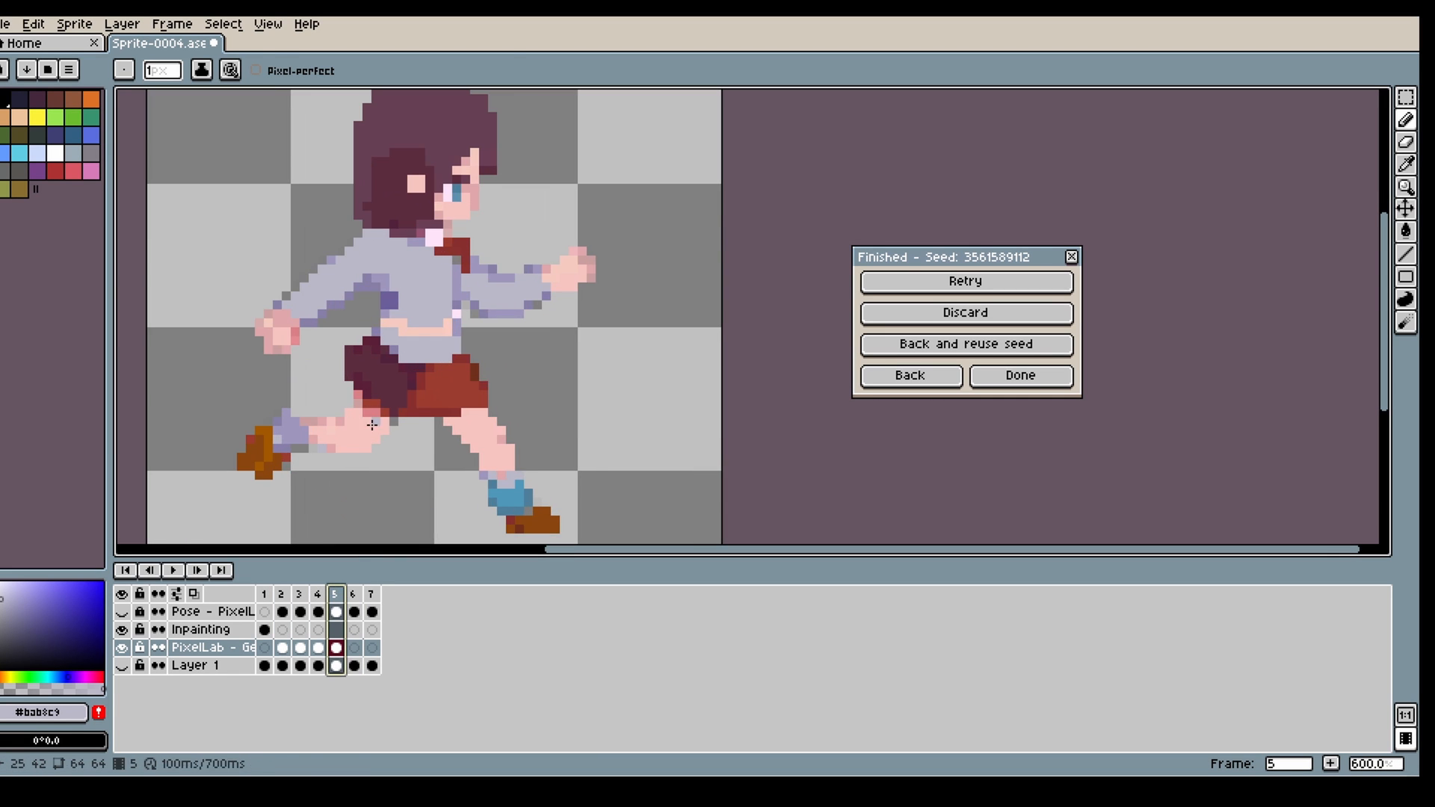
{"action": "left_click", "coordinate": [342, 433], "text": "alt"}
{"action": "scroll", "coordinate": [287, 441], "scroll_direction": "up", "scroll_amount": 3}
{"action": "scroll", "coordinate": [309, 440], "scroll_direction": "down", "scroll_amount": 1}
{"action": "scroll", "coordinate": [414, 412], "scroll_direction": "down", "scroll_amount": 2}
{"action": "scroll", "coordinate": [493, 409], "scroll_direction": "up", "scroll_amount": 2}
{"action": "left_click", "coordinate": [493, 409], "text": "alt"}
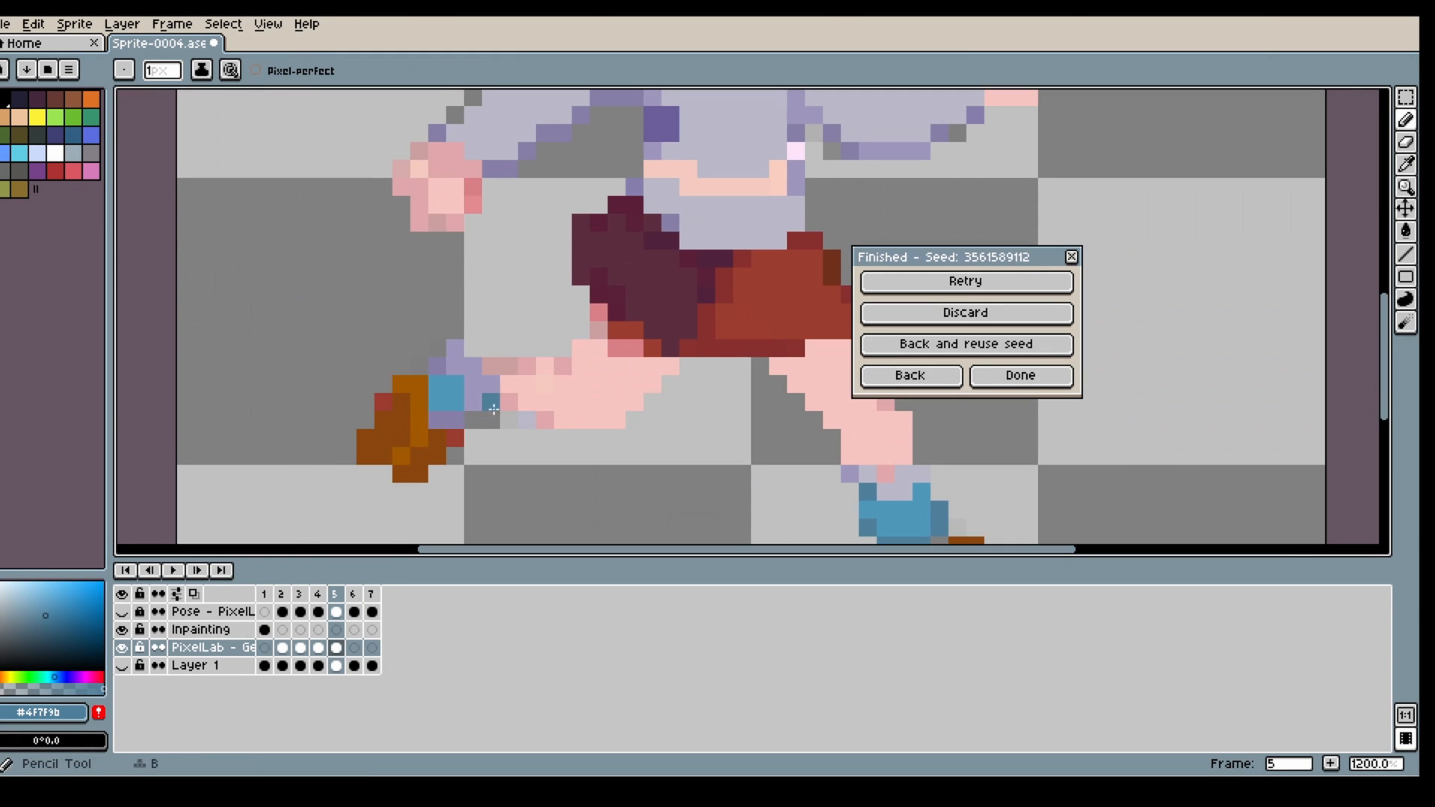
{"action": "scroll", "coordinate": [444, 363], "scroll_direction": "down", "scroll_amount": 4}
- Repaint the discoloured pixels on frame 5's rear leg and hands with the skin colour #f6c4bf
{"action": "scroll", "coordinate": [358, 231], "scroll_direction": "up", "scroll_amount": 2}
{"action": "left_click", "coordinate": [355, 230], "text": "alt"}
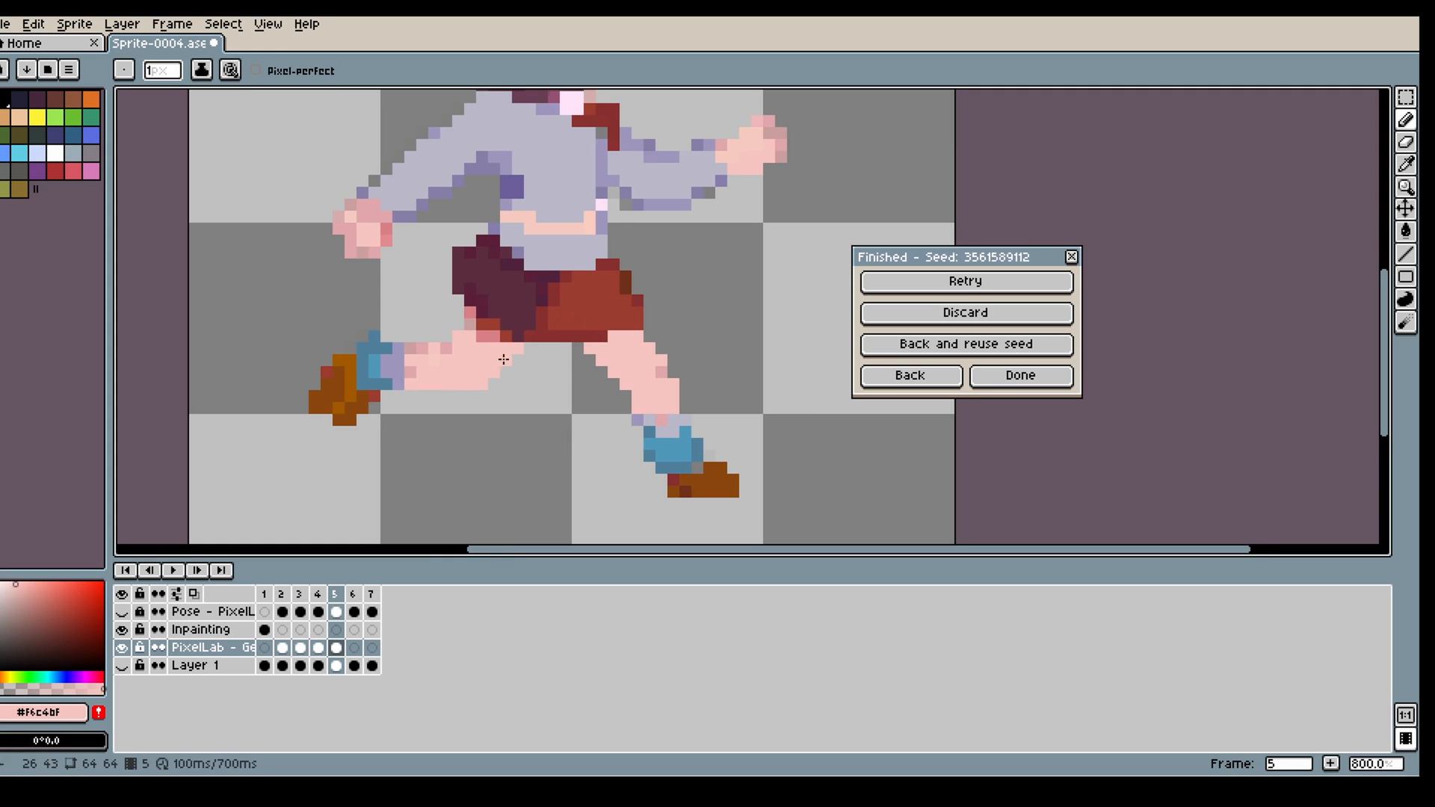
{"action": "scroll", "coordinate": [431, 289], "scroll_direction": "down", "scroll_amount": 2}
{"action": "scroll", "coordinate": [435, 278], "scroll_direction": "up", "scroll_amount": 2}
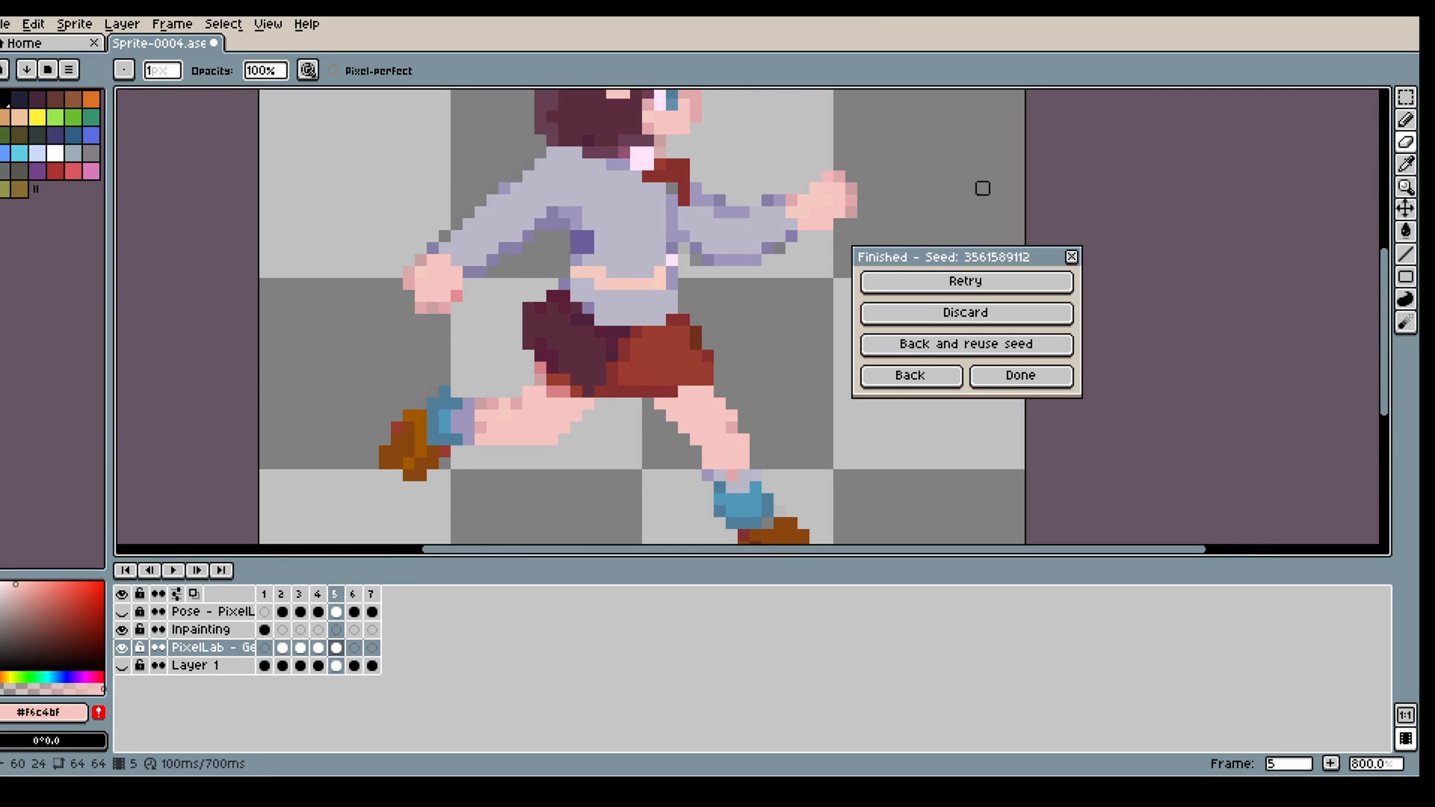
{"action": "scroll", "coordinate": [303, 409], "scroll_direction": "down", "scroll_amount": 2}
- Copy the girl's head from frame 1 of Layer 1 and put it over the head in frame 2 of the generation layer
{"action": "left_click", "coordinate": [281, 594]}
{"action": "left_click", "coordinate": [264, 594]}
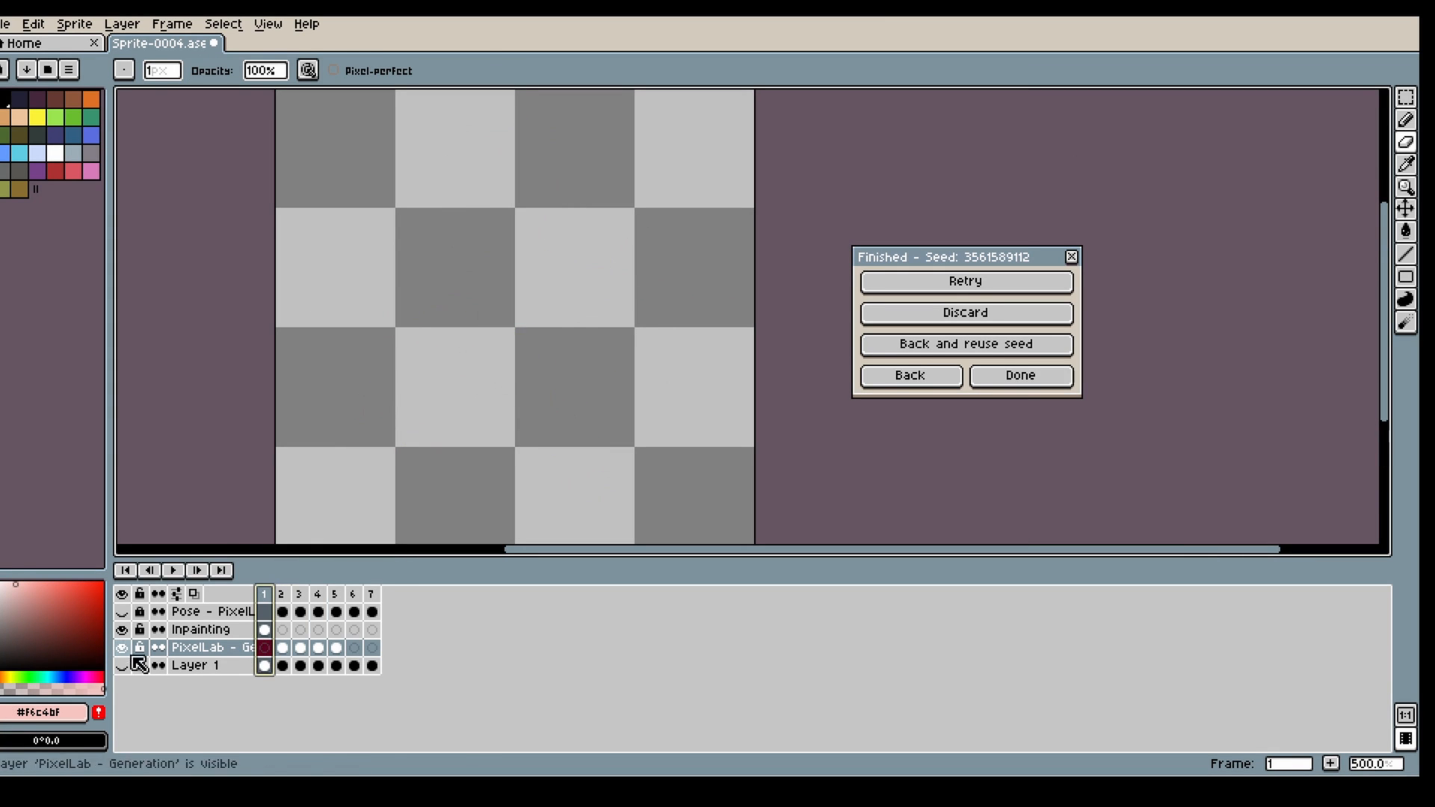
{"action": "left_click", "coordinate": [123, 665]}
{"action": "left_click", "coordinate": [1404, 98]}
{"action": "left_click_drag", "start_coordinate": [647, 107], "coordinate": [414, 235]}
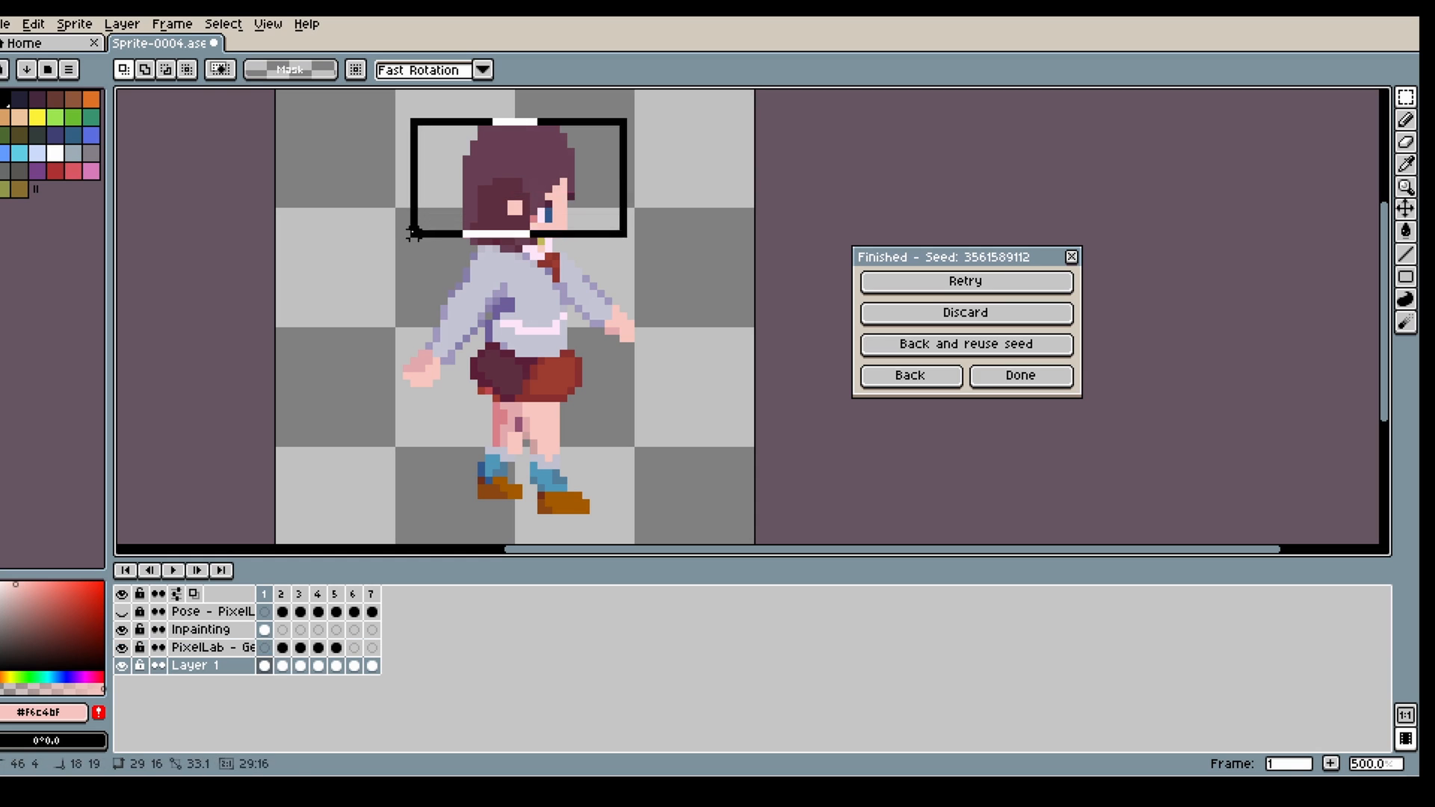
{"action": "left_click", "coordinate": [281, 666]}
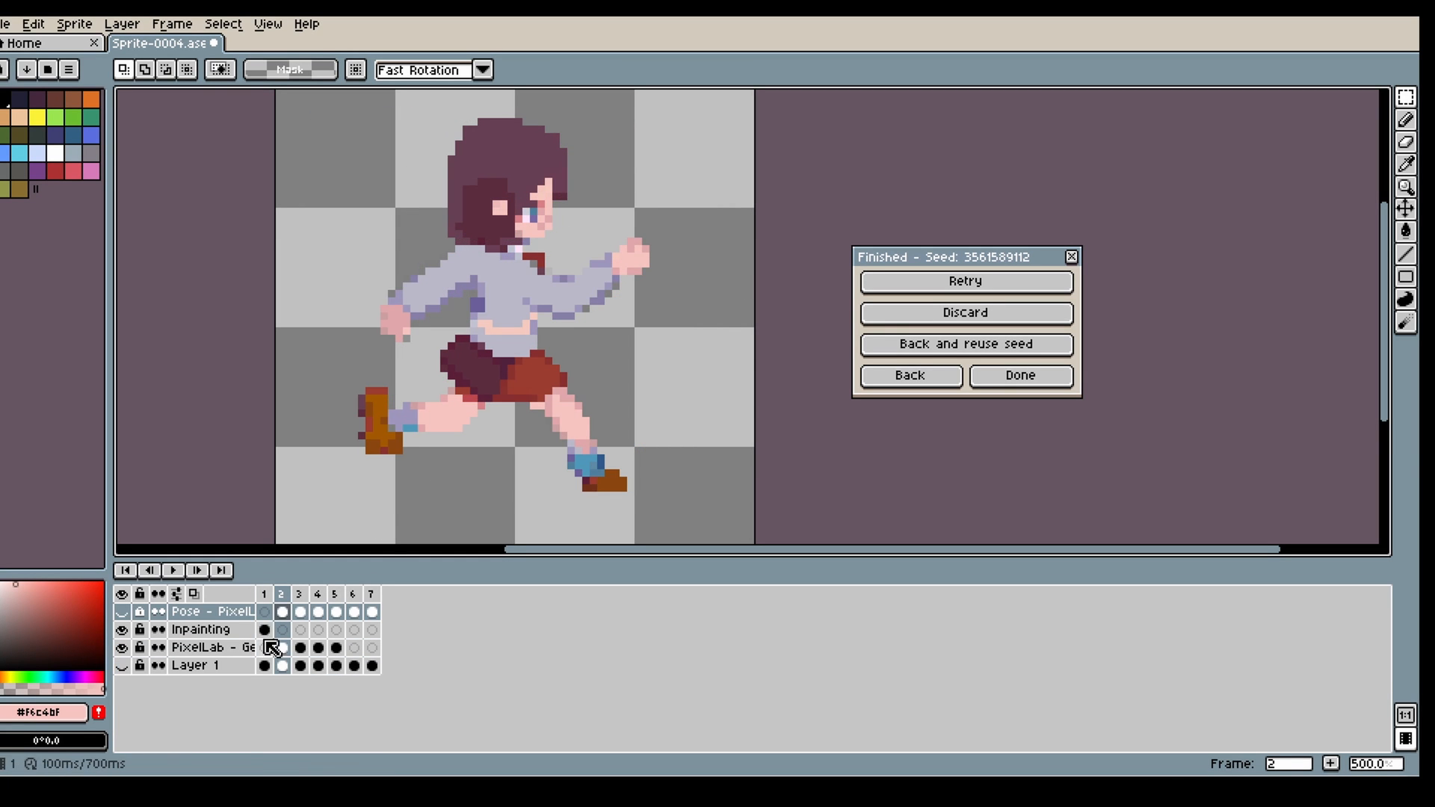
{"action": "left_click", "coordinate": [265, 665]}
{"action": "left_click", "coordinate": [122, 665]}
{"action": "left_click_drag", "start_coordinate": [600, 118], "coordinate": [407, 240]}
{"action": "left_click", "coordinate": [283, 612]}
{"action": "left_click", "coordinate": [123, 665]}
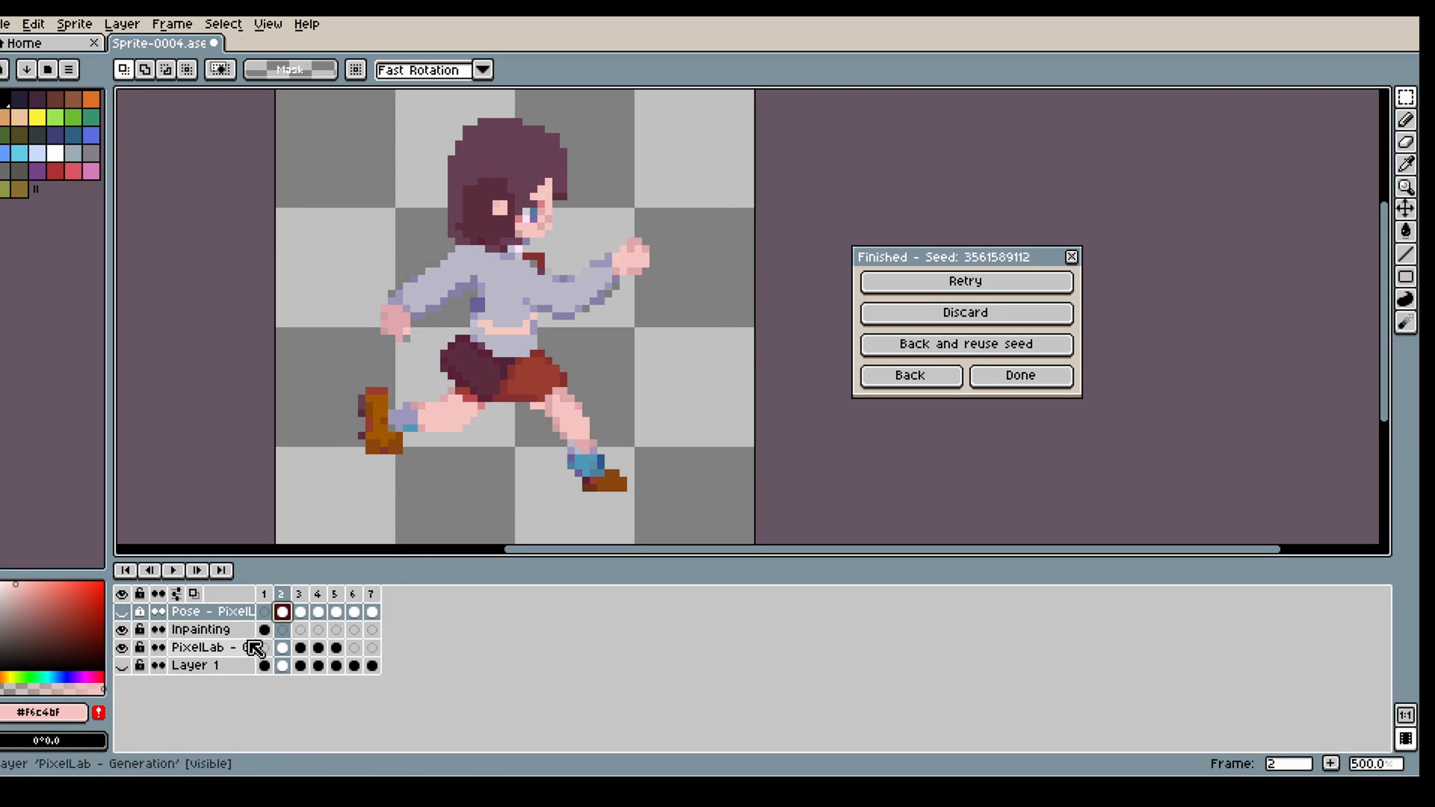
{"action": "left_click", "coordinate": [254, 649]}
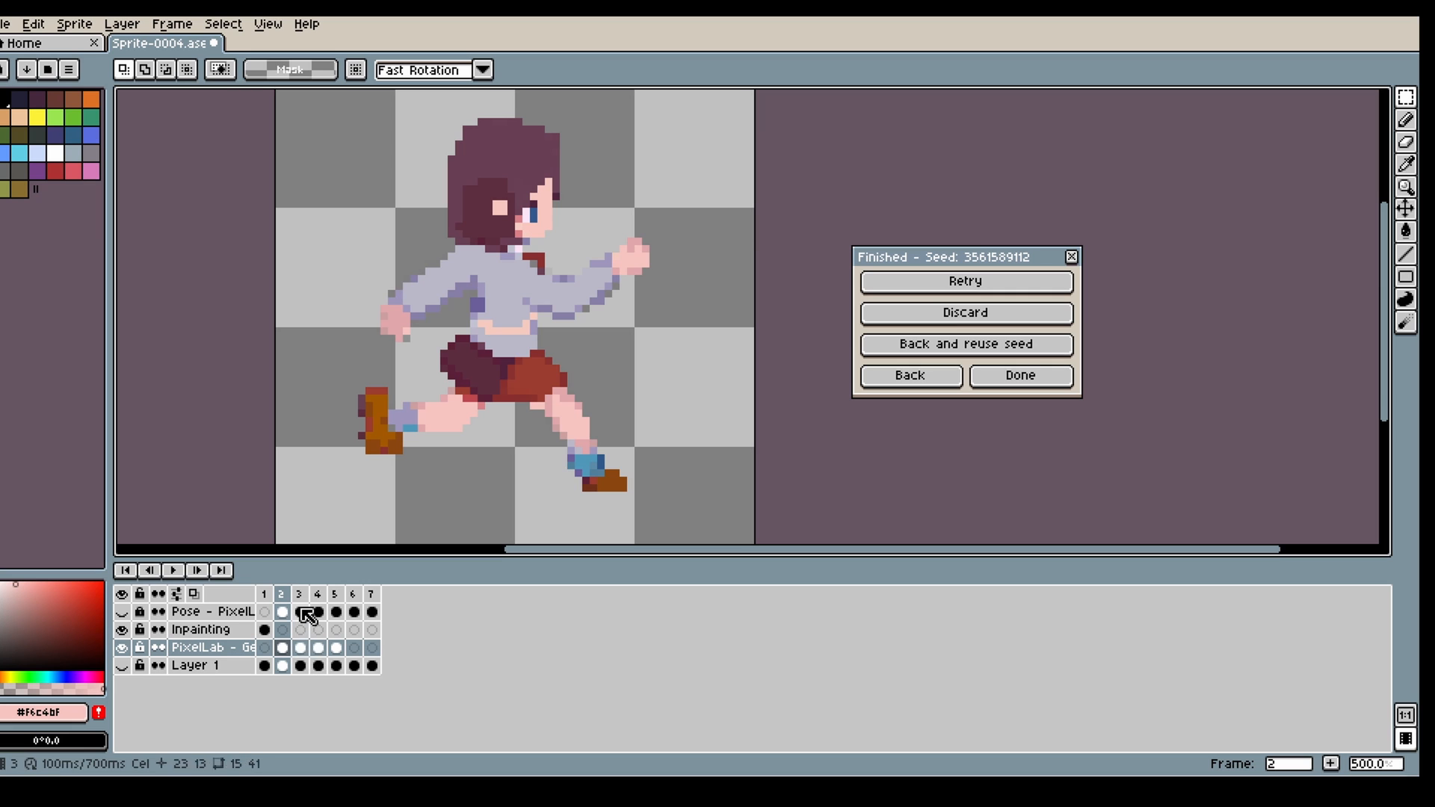
- Delete the head in frame 3 of the generation layer and paste the copied original head in its place
{"action": "left_click", "coordinate": [301, 648]}
{"action": "left_click_drag", "start_coordinate": [584, 126], "coordinate": [377, 235]}
{"action": "key", "text": "Delete"}
{"action": "key", "text": "ctrl+v"}
{"action": "left_click_drag", "start_coordinate": [576, 221], "coordinate": [561, 210]}
{"action": "key", "text": "ctrl+z"}
{"action": "key", "text": "ctrl+z"}
{"action": "key", "text": "ctrl+z"}
{"action": "key", "text": "ctrl+v"}
{"action": "left_click", "coordinate": [563, 263]}
- Replace the heads in frames 4 and 5 of the generation layer with the same head as in frame 3
{"action": "left_click", "coordinate": [318, 612]}
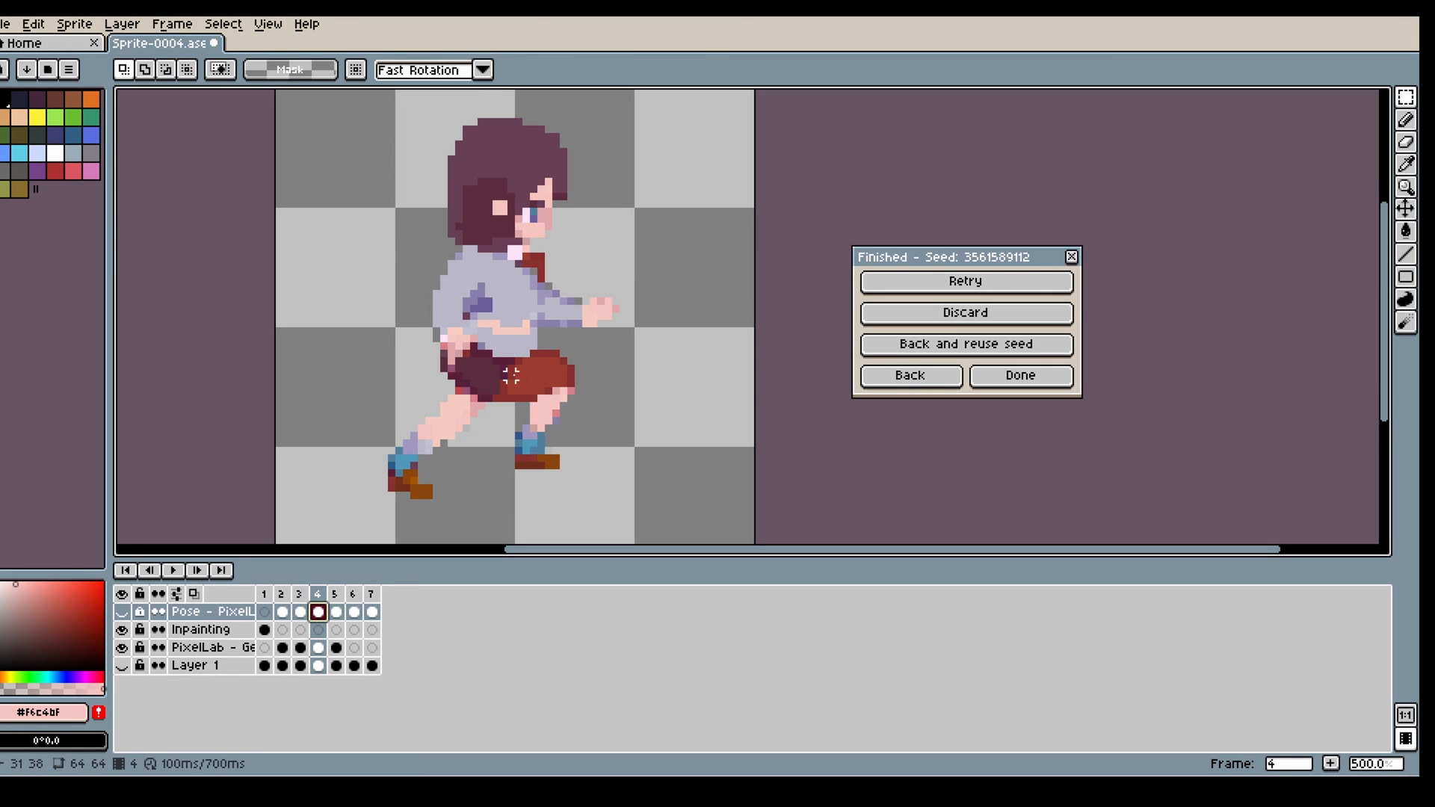
{"action": "left_click", "coordinate": [300, 612]}
{"action": "left_click_drag", "start_coordinate": [610, 105], "coordinate": [404, 237]}
{"action": "left_click", "coordinate": [319, 612]}
{"action": "left_click", "coordinate": [300, 648]}
{"action": "left_click", "coordinate": [660, 211]}
{"action": "left_click_drag", "start_coordinate": [588, 97], "coordinate": [413, 237]}
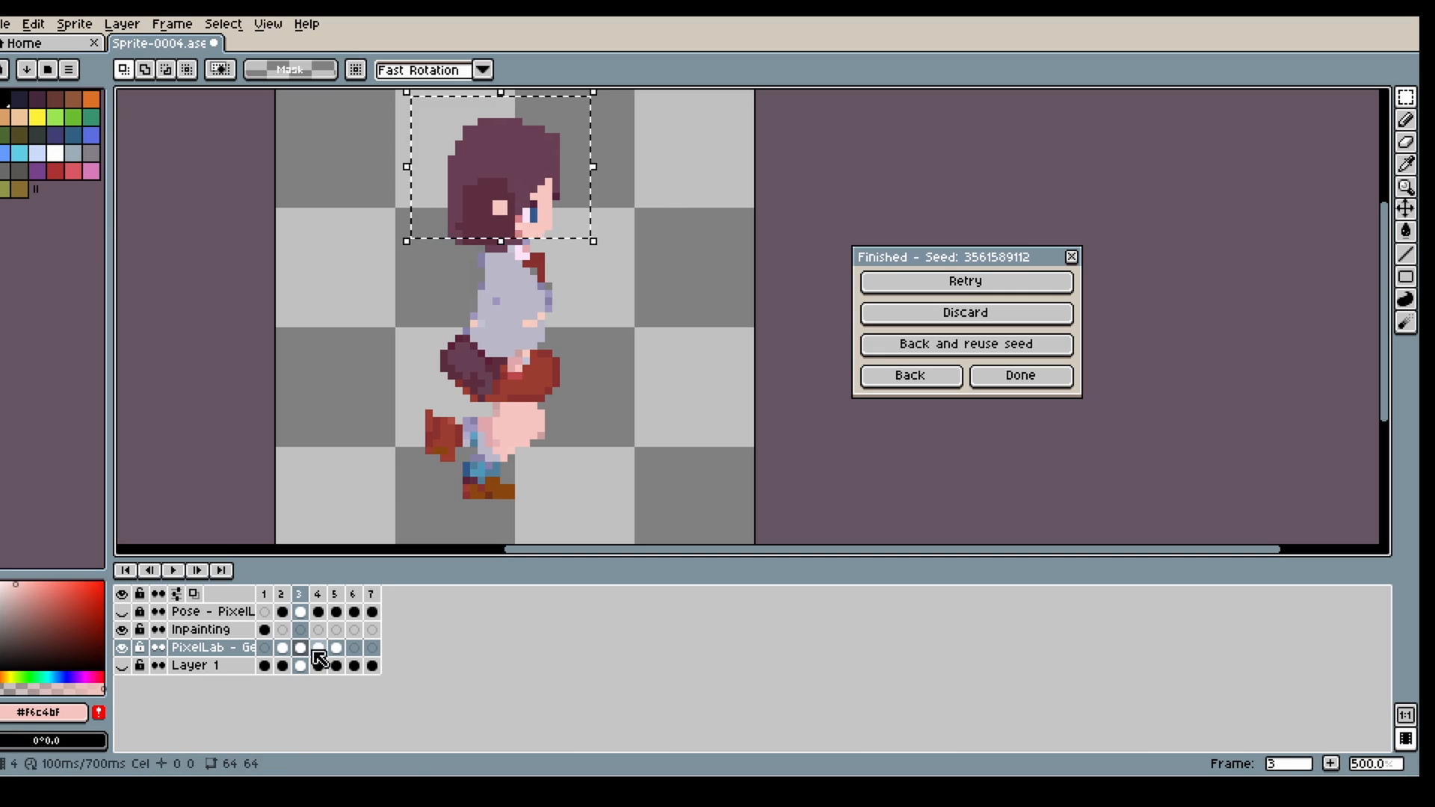
{"action": "left_click", "coordinate": [315, 651]}
{"action": "key", "text": "ctrl+v"}
{"action": "key", "text": "Delete"}
{"action": "left_click_drag", "start_coordinate": [609, 129], "coordinate": [571, 212]}
{"action": "left_click", "coordinate": [333, 647]}
{"action": "key", "text": "ctrl+v"}
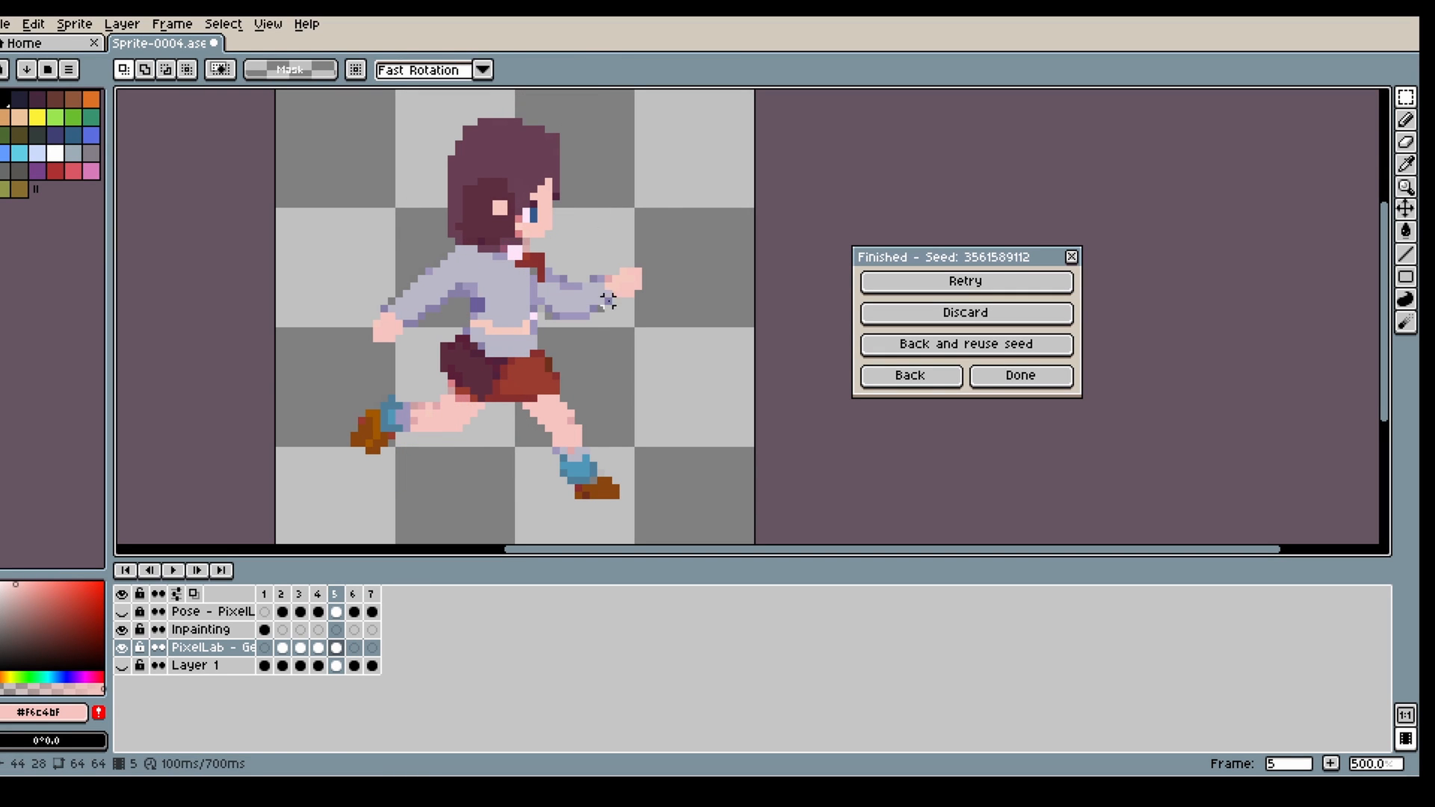
- Sample the skin colour #f7ccc2 in frame 2 and check frames 3 to 5 of the generation layer
{"action": "key", "text": "i"}
{"action": "left_click", "coordinate": [281, 594]}
{"action": "scroll", "coordinate": [611, 165], "scroll_direction": "up", "scroll_amount": 4}
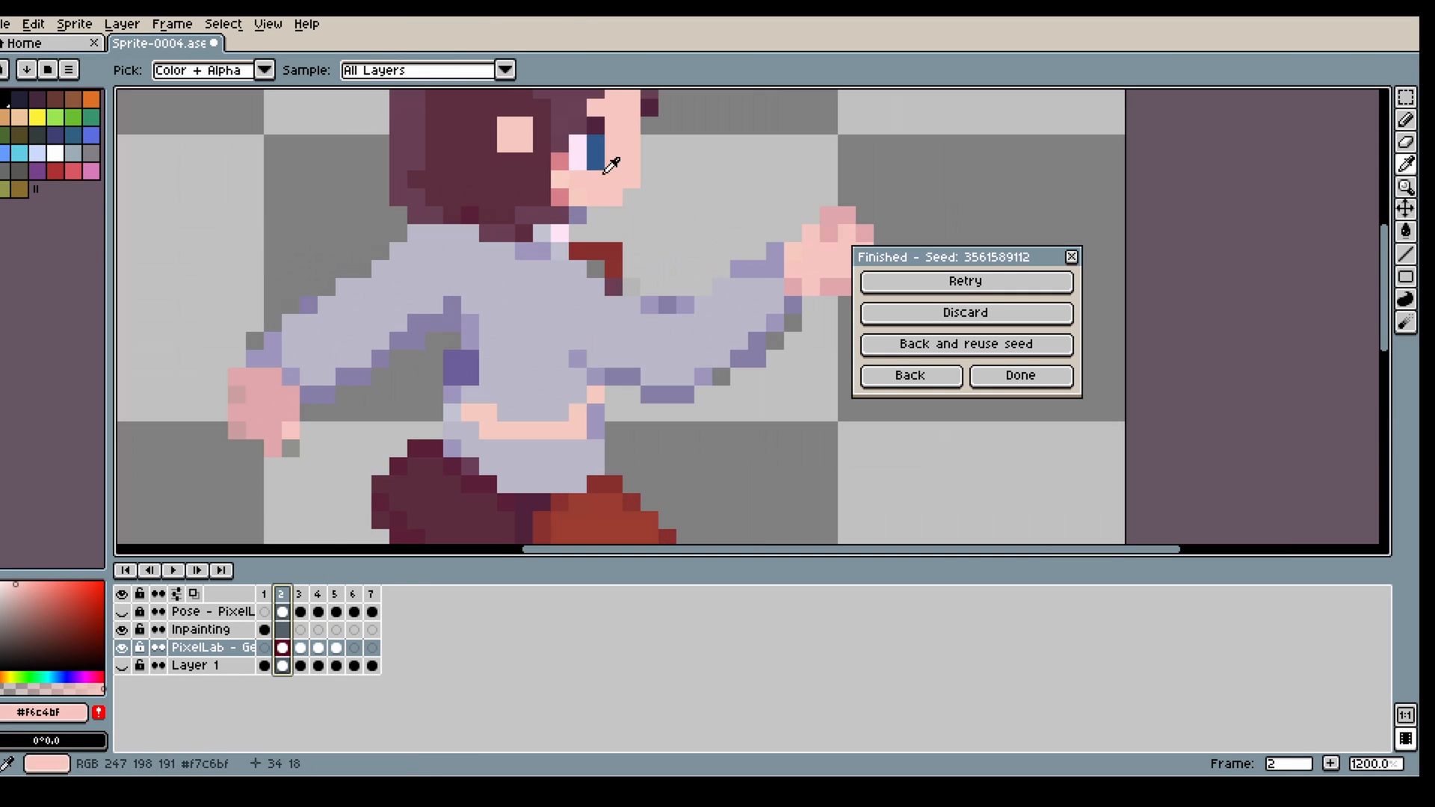
{"action": "key", "text": "b"}
{"action": "scroll", "coordinate": [611, 164], "scroll_direction": "down", "scroll_amount": 4}
{"action": "left_click", "coordinate": [299, 593]}
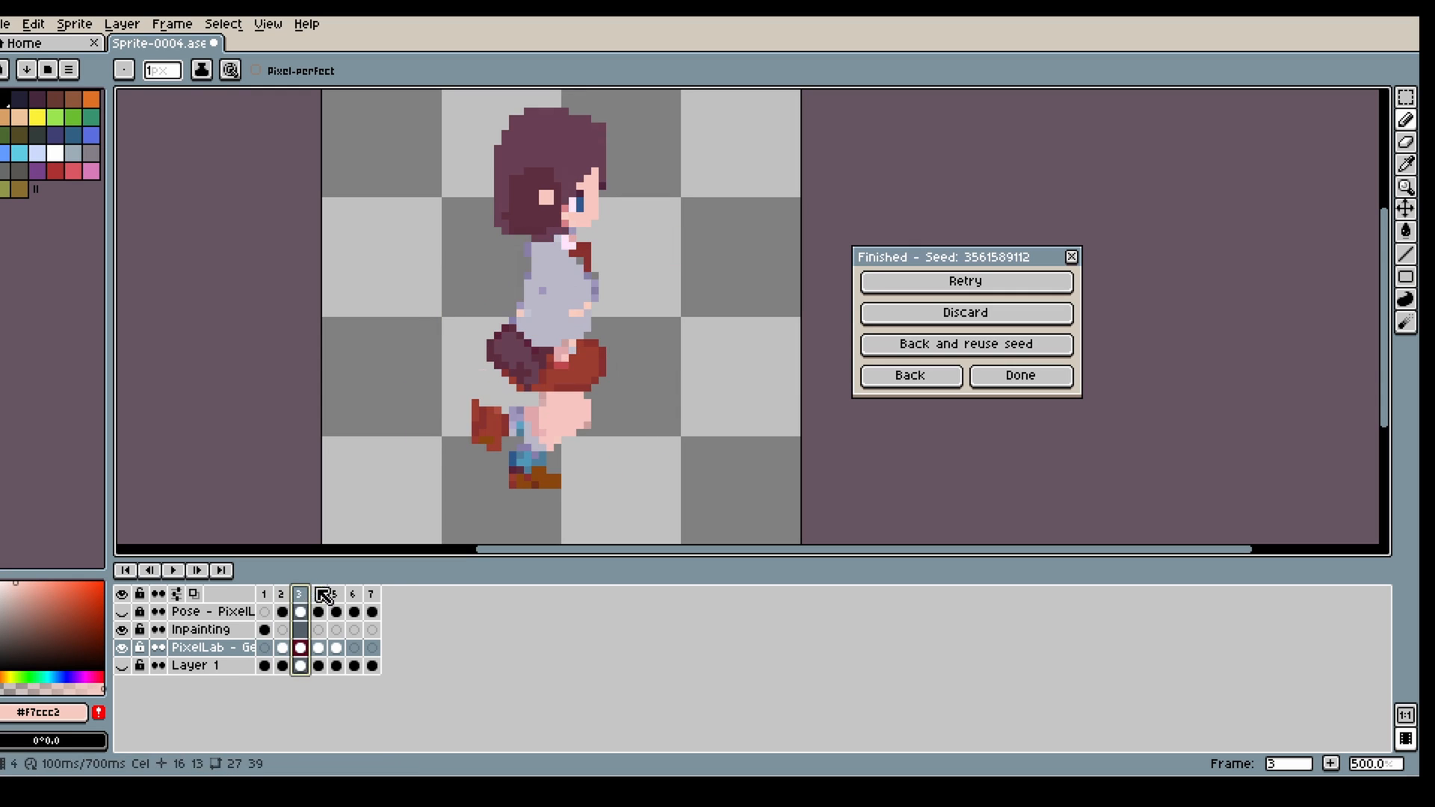
{"action": "left_click", "coordinate": [317, 593]}
{"action": "left_click", "coordinate": [335, 594]}
{"action": "scroll", "coordinate": [397, 463], "scroll_direction": "up", "scroll_amount": 2}
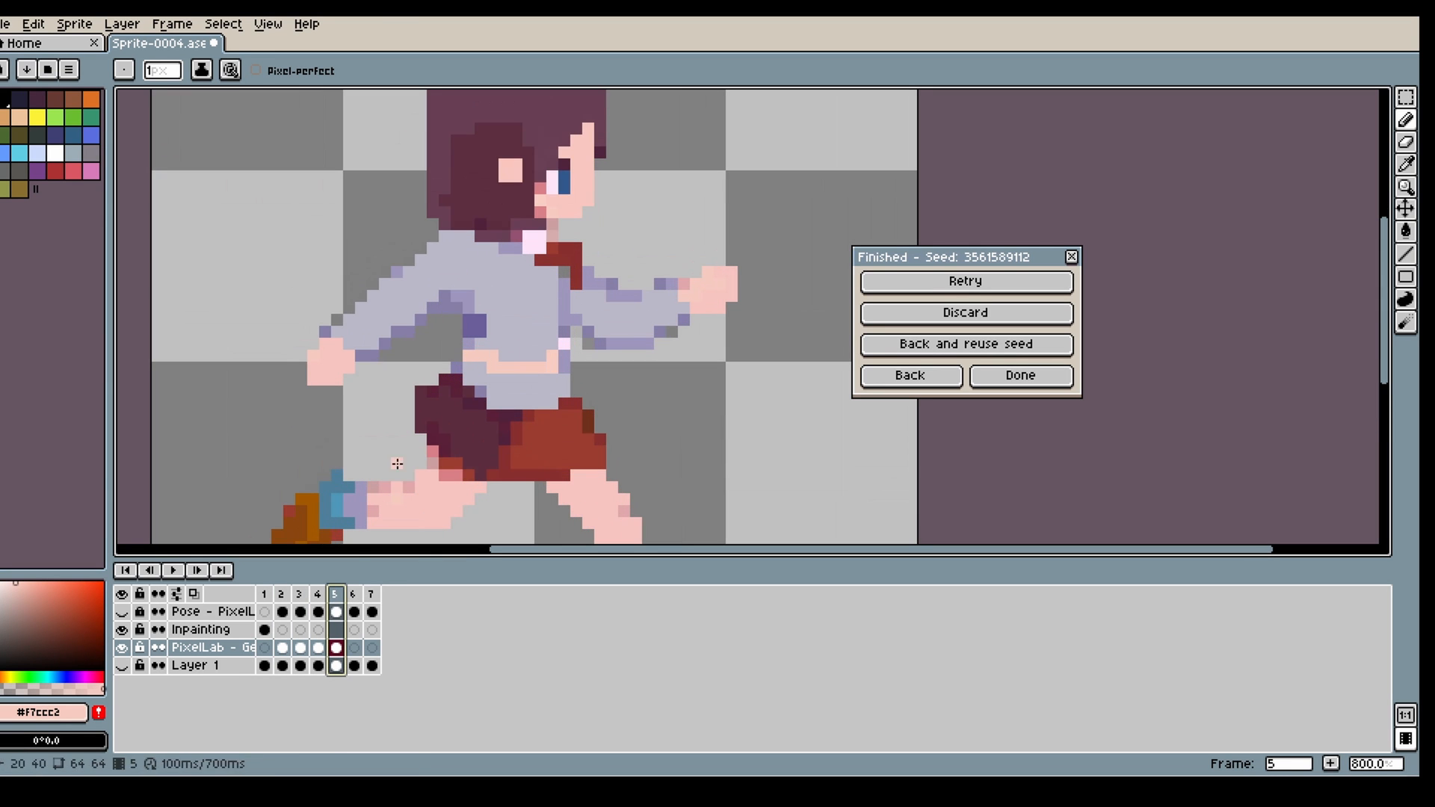
- Try to copy the collar and tie from frame 1 of Layer 1 into frame 2 of the generation layer
{"action": "left_click", "coordinate": [264, 594]}
{"action": "left_click", "coordinate": [122, 665]}
{"action": "key", "text": "i"}
{"action": "left_click", "coordinate": [564, 366]}
{"action": "key", "text": "m"}
{"action": "left_click_drag", "start_coordinate": [612, 224], "coordinate": [540, 271]}
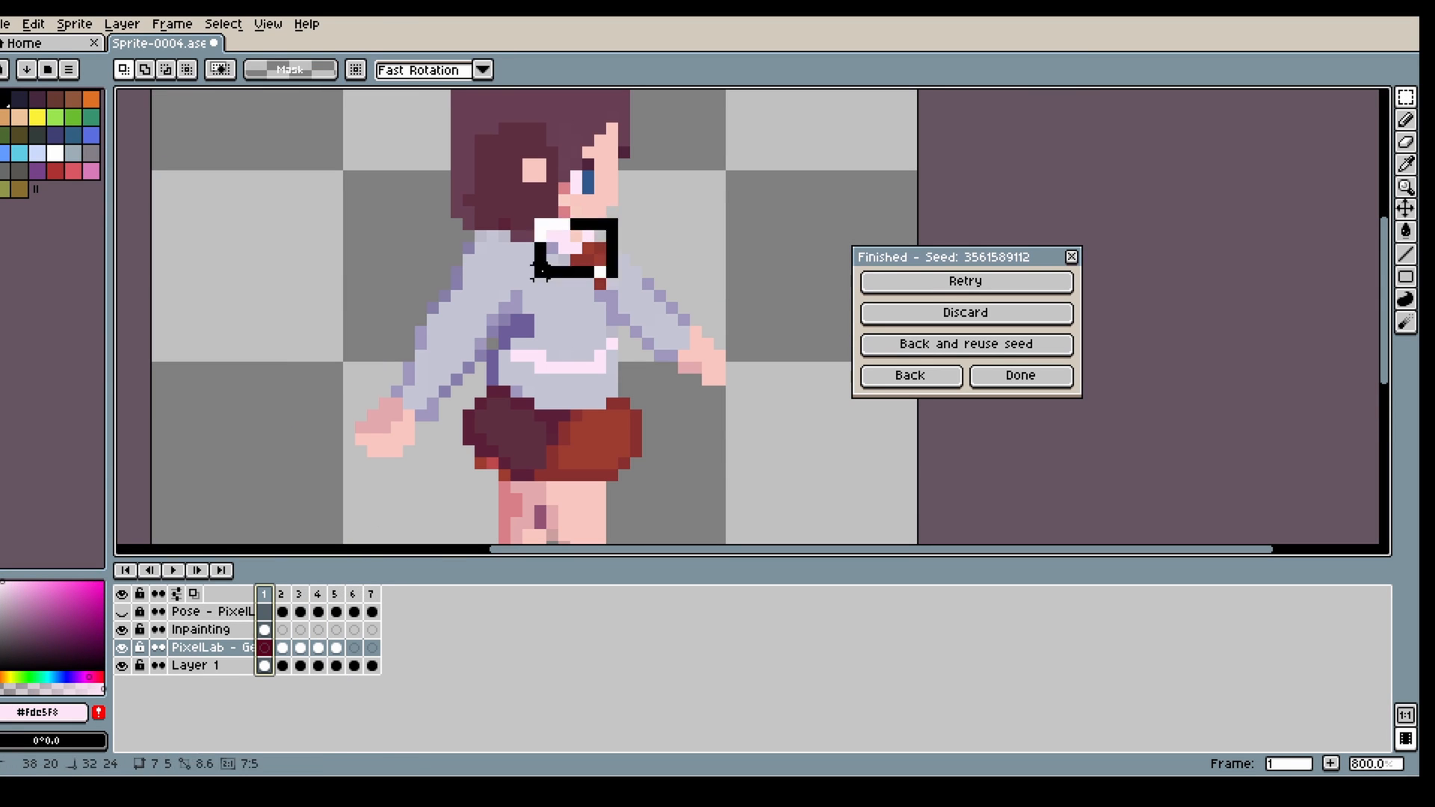
{"action": "left_click", "coordinate": [283, 647]}
{"action": "left_click", "coordinate": [123, 665]}
{"action": "key", "text": "ctrl+v"}
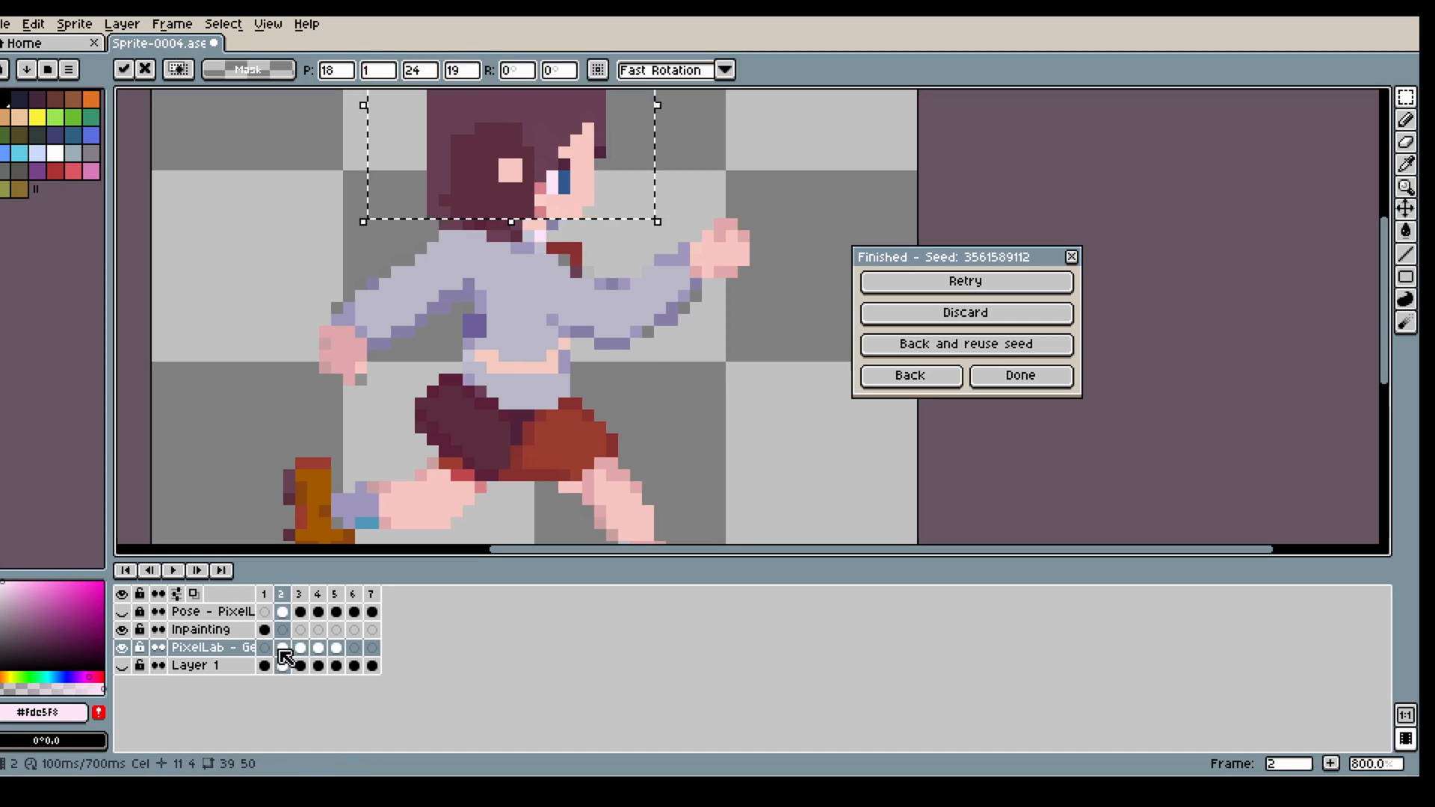
- Copy the girl's collar area from frame 1 of Layer 1 and fit it at the neck in frame 2 of the generation layer
{"action": "left_click", "coordinate": [265, 665]}
{"action": "left_click", "coordinate": [122, 665]}
{"action": "left_click", "coordinate": [624, 236]}
{"action": "key", "text": "ctrl+c"}
{"action": "left_click", "coordinate": [282, 648]}
{"action": "left_click", "coordinate": [121, 665]}
{"action": "key", "text": "ctrl+v"}
{"action": "mouse_move", "coordinate": [580, 244]}
{"action": "left_mouse_down"}
{"action": "mouse_move", "coordinate": [544, 246]}
{"action": "mouse_move", "coordinate": [614, 243]}
{"action": "left_mouse_up"}
{"action": "key", "text": "ctrl+d"}
- Paste the copied collar piece at the neck in frames 3, 4 and 5 of the generation layer
{"action": "left_click", "coordinate": [300, 648]}
{"action": "key", "text": "ctrl+v"}
{"action": "key", "text": "ctrl+d"}
{"action": "left_click", "coordinate": [318, 648]}
{"action": "key", "text": "ctrl+v"}
{"action": "key", "text": "ctrl+d"}
{"action": "scroll", "coordinate": [713, 245], "scroll_direction": "down", "scroll_amount": 3}
{"action": "left_click", "coordinate": [337, 649]}
{"action": "key", "text": "ctrl+v"}
{"action": "left_click", "coordinate": [752, 239]}
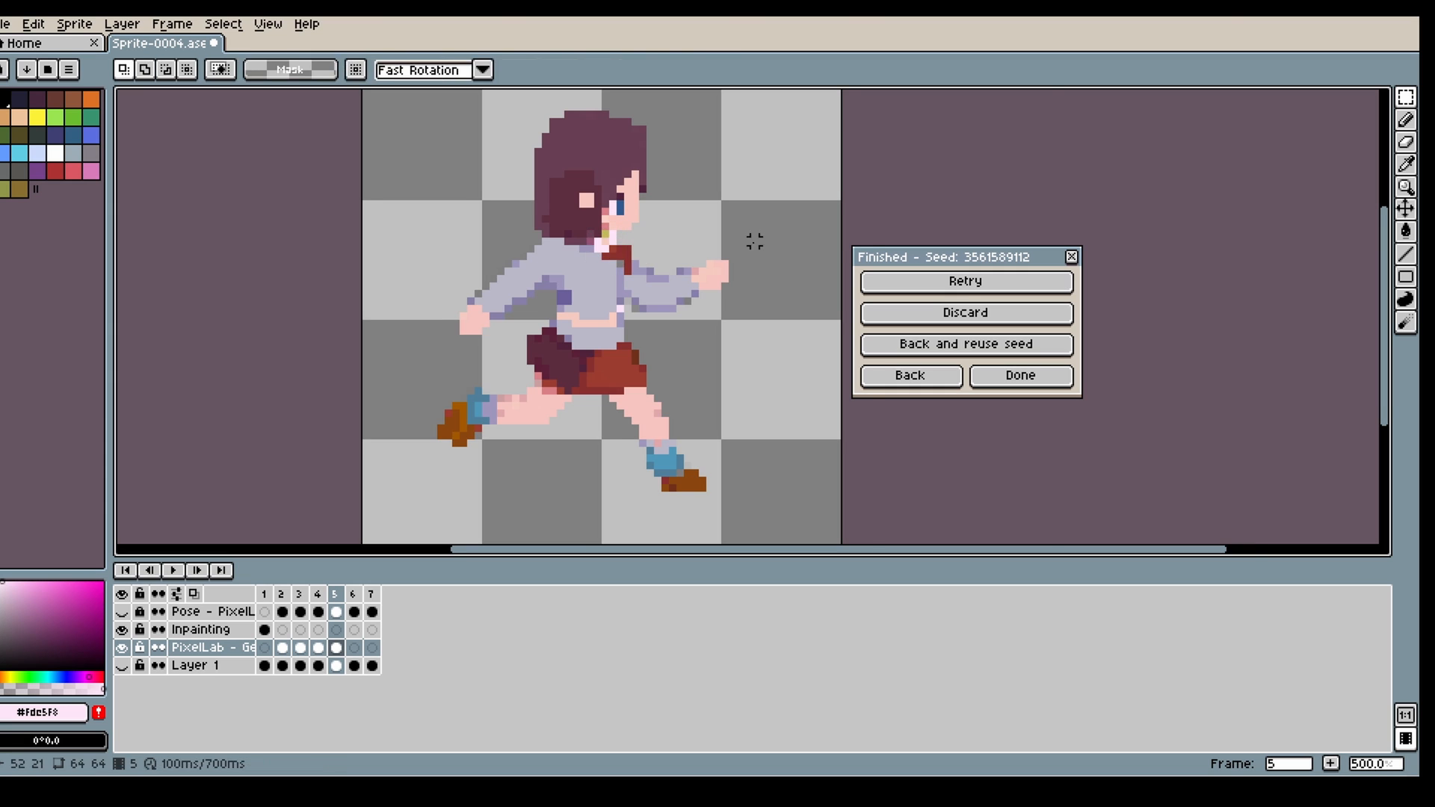
- Touch up the pixels between chin and collar in frame 5 using the skin colour #f7ccc2
{"action": "scroll", "coordinate": [686, 205], "scroll_direction": "up", "scroll_amount": 3}
{"action": "key", "text": "e"}
{"action": "scroll", "coordinate": [511, 282], "scroll_direction": "down", "scroll_amount": 3}
{"action": "key", "text": "ctrl+z"}
{"action": "scroll", "coordinate": [493, 276], "scroll_direction": "up", "scroll_amount": 3}
{"action": "key", "text": "b"}
{"action": "left_click", "coordinate": [526, 288], "text": "alt"}
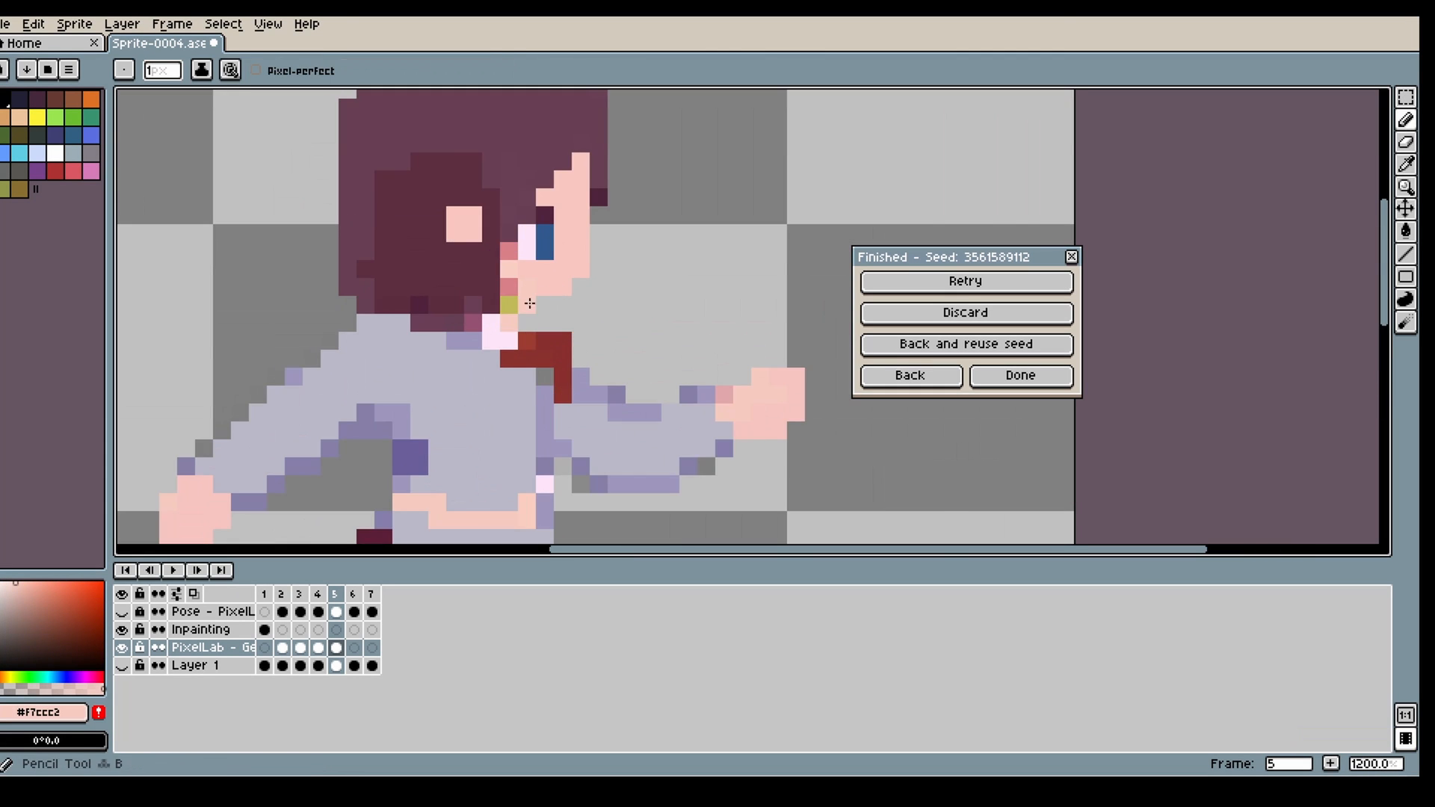
{"action": "scroll", "coordinate": [612, 318], "scroll_direction": "down", "scroll_amount": 4}
- Compare the collars in frames 4 and 3 and sample the yellow neck colour #c1ba5a
{"action": "key", "text": "u"}
{"action": "key", "text": "b"}
{"action": "left_click", "coordinate": [318, 648]}
{"action": "left_click", "coordinate": [300, 648]}
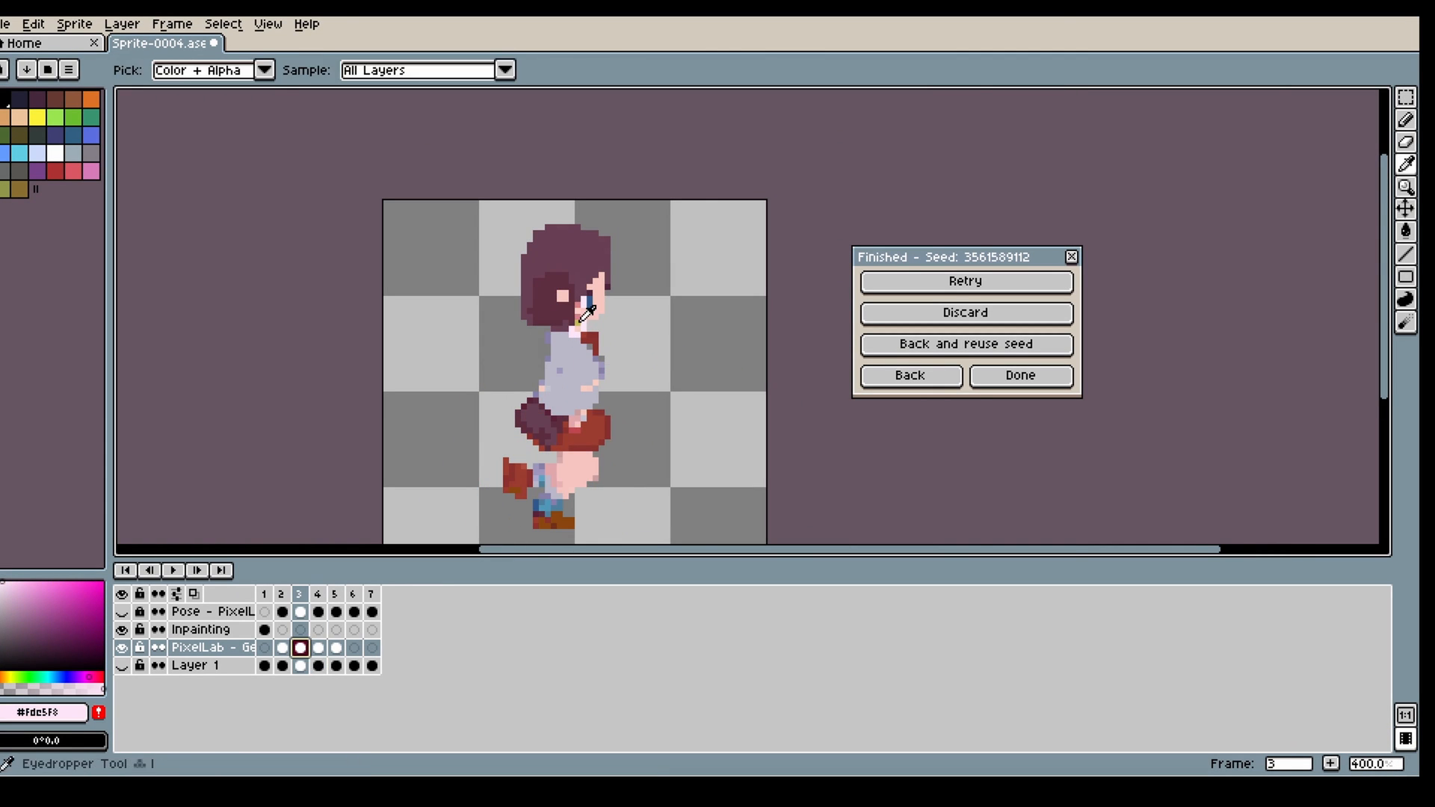
{"action": "left_click", "coordinate": [577, 323], "text": "alt"}
{"action": "left_click", "coordinate": [319, 648]}
{"action": "scroll", "coordinate": [548, 345], "scroll_direction": "up", "scroll_amount": 3}
{"action": "key", "text": "u"}
{"action": "key", "text": "i"}
{"action": "scroll", "coordinate": [657, 365], "scroll_direction": "down", "scroll_amount": 5}
{"action": "scroll", "coordinate": [671, 396], "scroll_direction": "up", "scroll_amount": 3}
- Copy the sprite from frame 1 of Layer 1 into frame 1 of the generation layer and hide Layer 1
{"action": "left_click", "coordinate": [265, 648]}
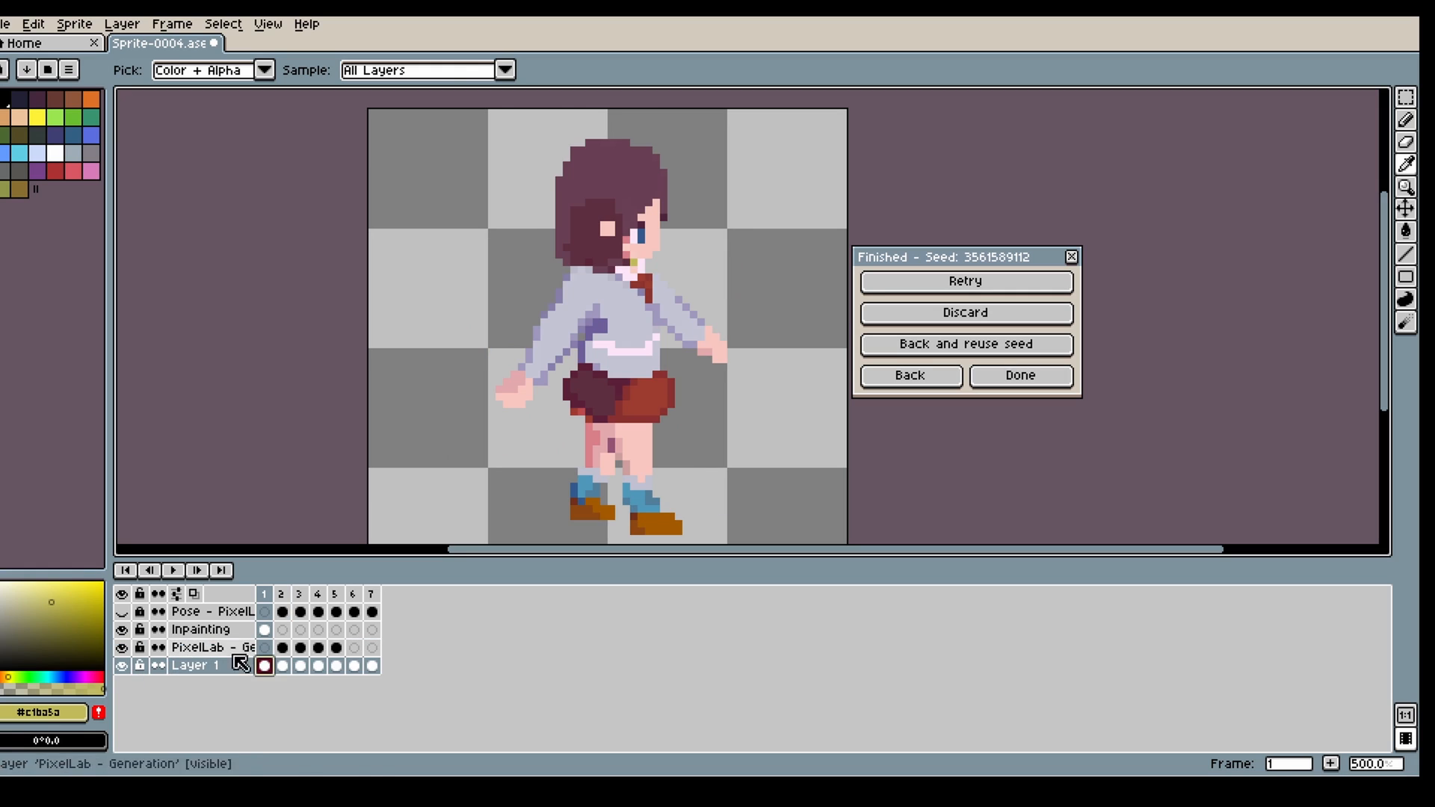
{"action": "key", "text": "m"}
{"action": "left_click", "coordinate": [122, 666]}
{"action": "left_click", "coordinate": [484, 419]}
{"action": "left_click", "coordinate": [266, 666]}
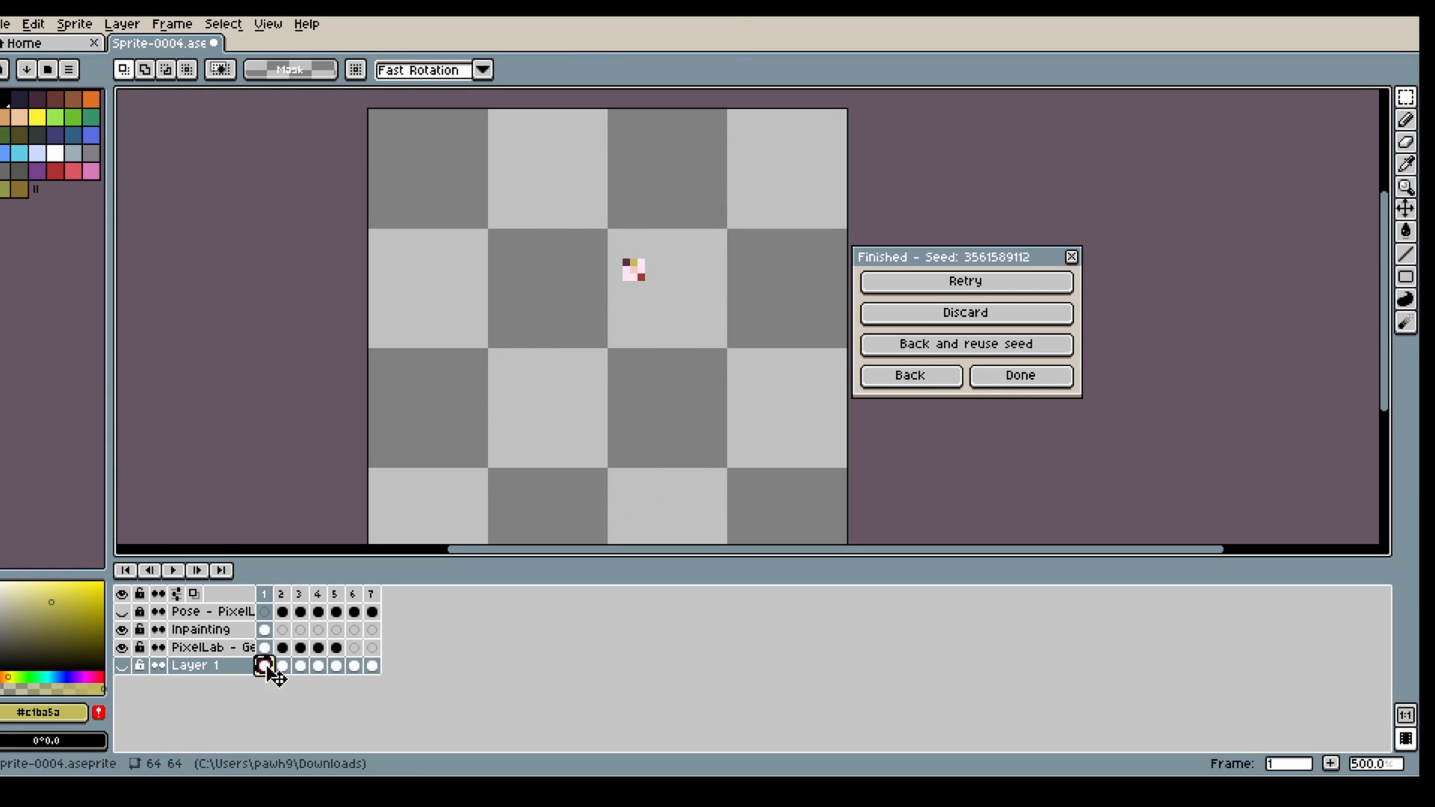
{"action": "key", "text": "ctrl+c"}
{"action": "left_click", "coordinate": [266, 648]}
{"action": "key", "text": "ctrl+v"}
{"action": "left_click", "coordinate": [737, 301]}
- Sample the sweater hem colour #fde5f8 in frame 1 and apply it to the hem pixels in the following frames
{"action": "left_click", "coordinate": [625, 351], "text": "alt"}
{"action": "key", "text": "Right"}
{"action": "key", "text": "g"}
{"action": "key", "text": "Right"}
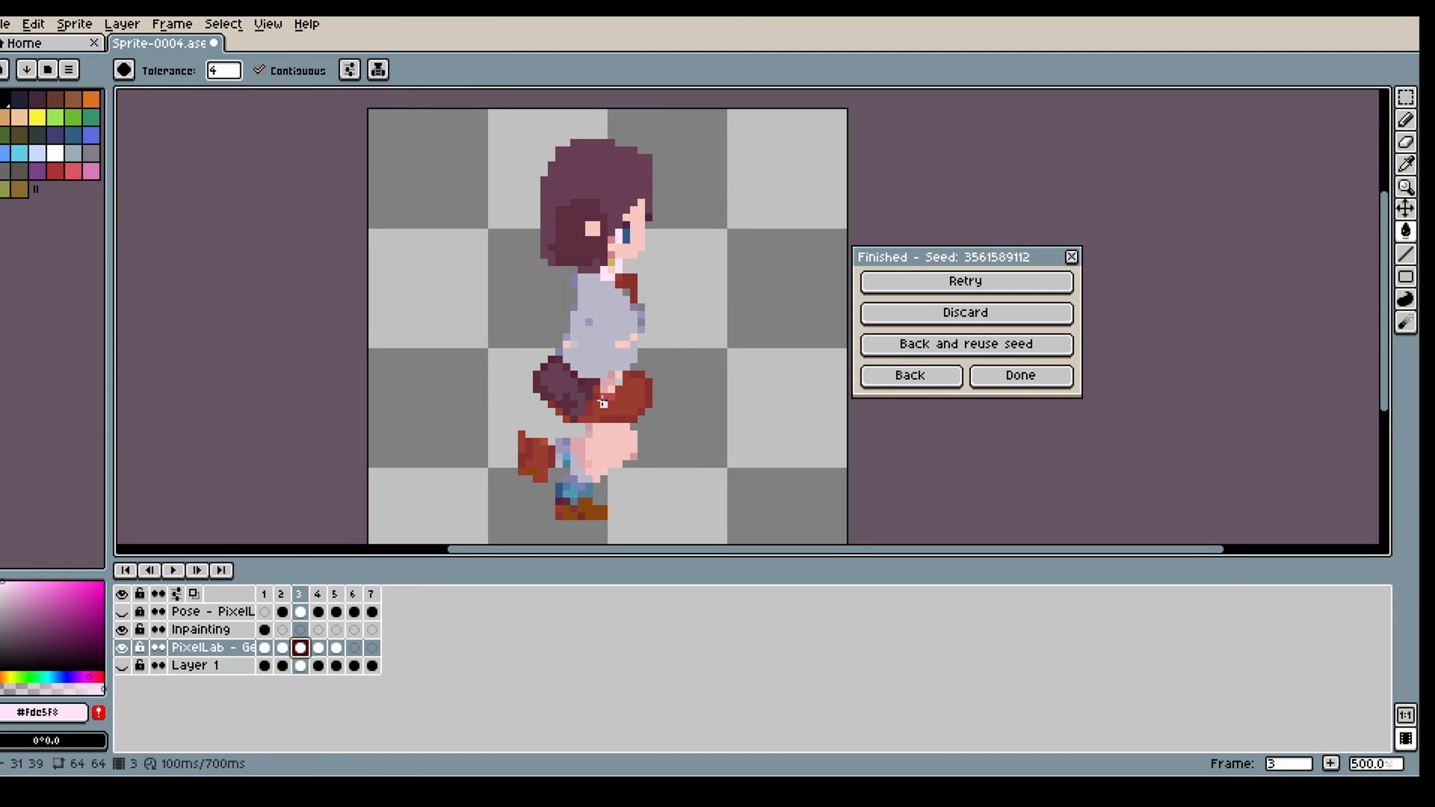
{"action": "key", "text": "Right"}
{"action": "key", "text": "Right"}
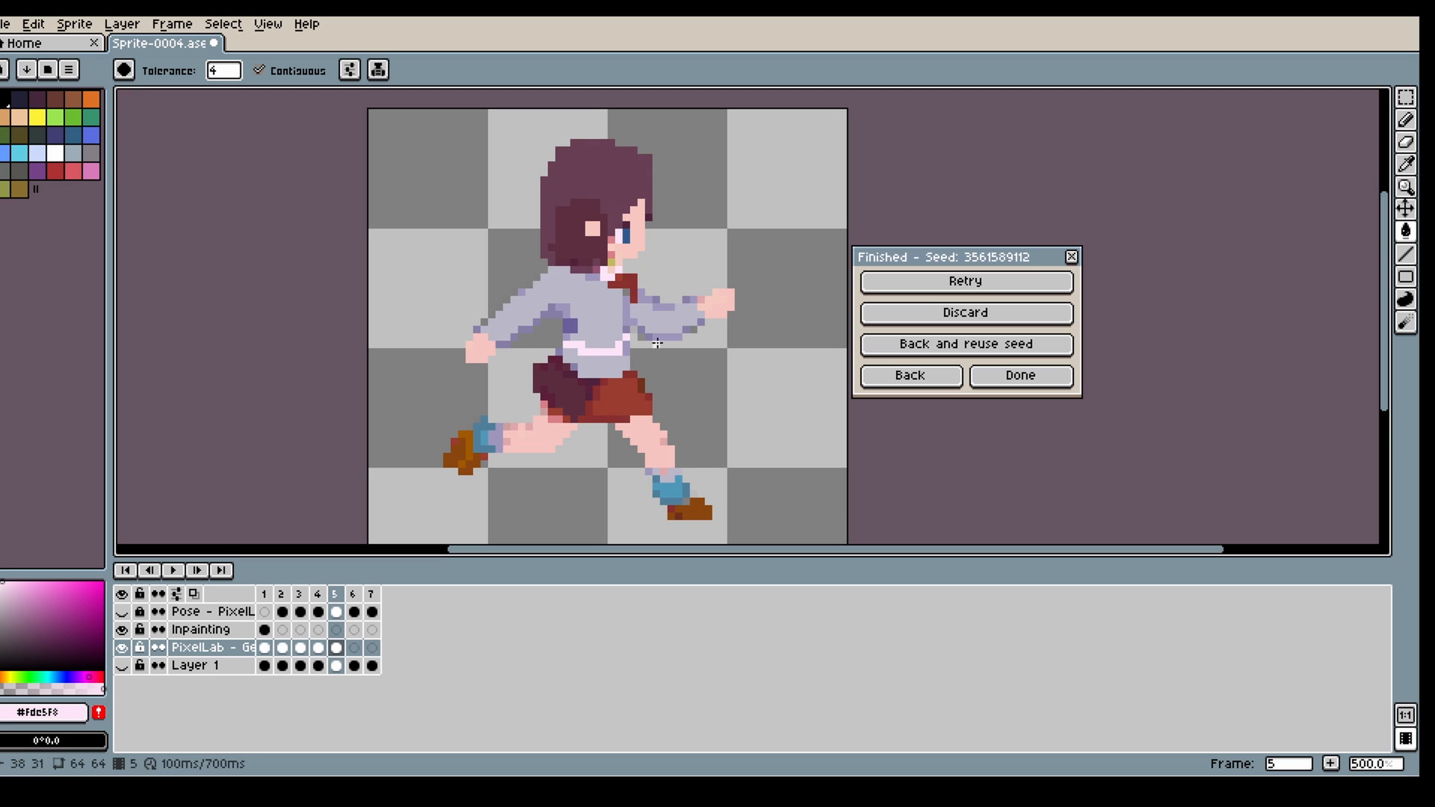
- Compare frames 2 to 5 of the generation layer for differences in the sprite's details
{"action": "left_click", "coordinate": [281, 594]}
{"action": "key", "text": "b"}
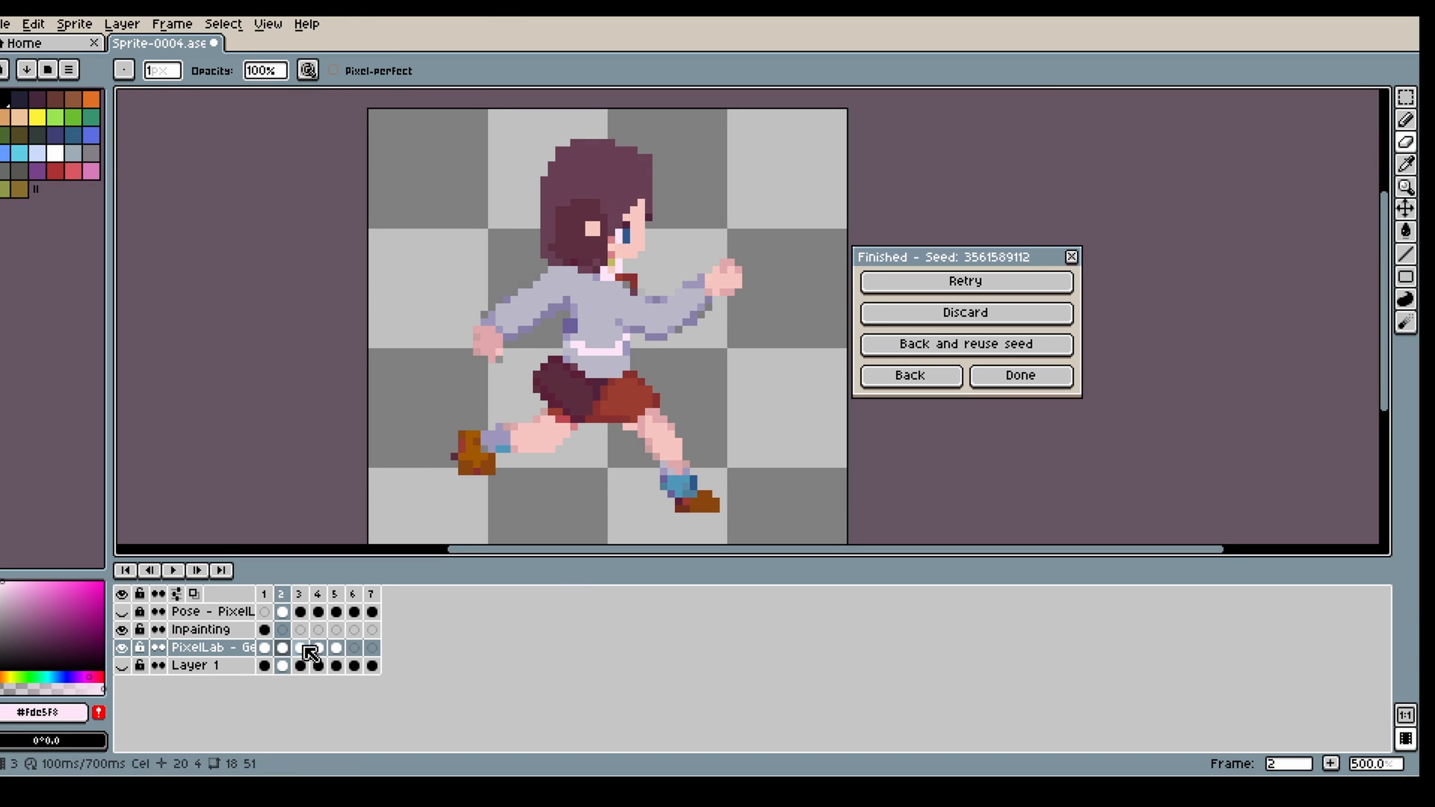
{"action": "left_click", "coordinate": [301, 649]}
{"action": "left_click", "coordinate": [319, 648]}
{"action": "left_click", "coordinate": [337, 649]}
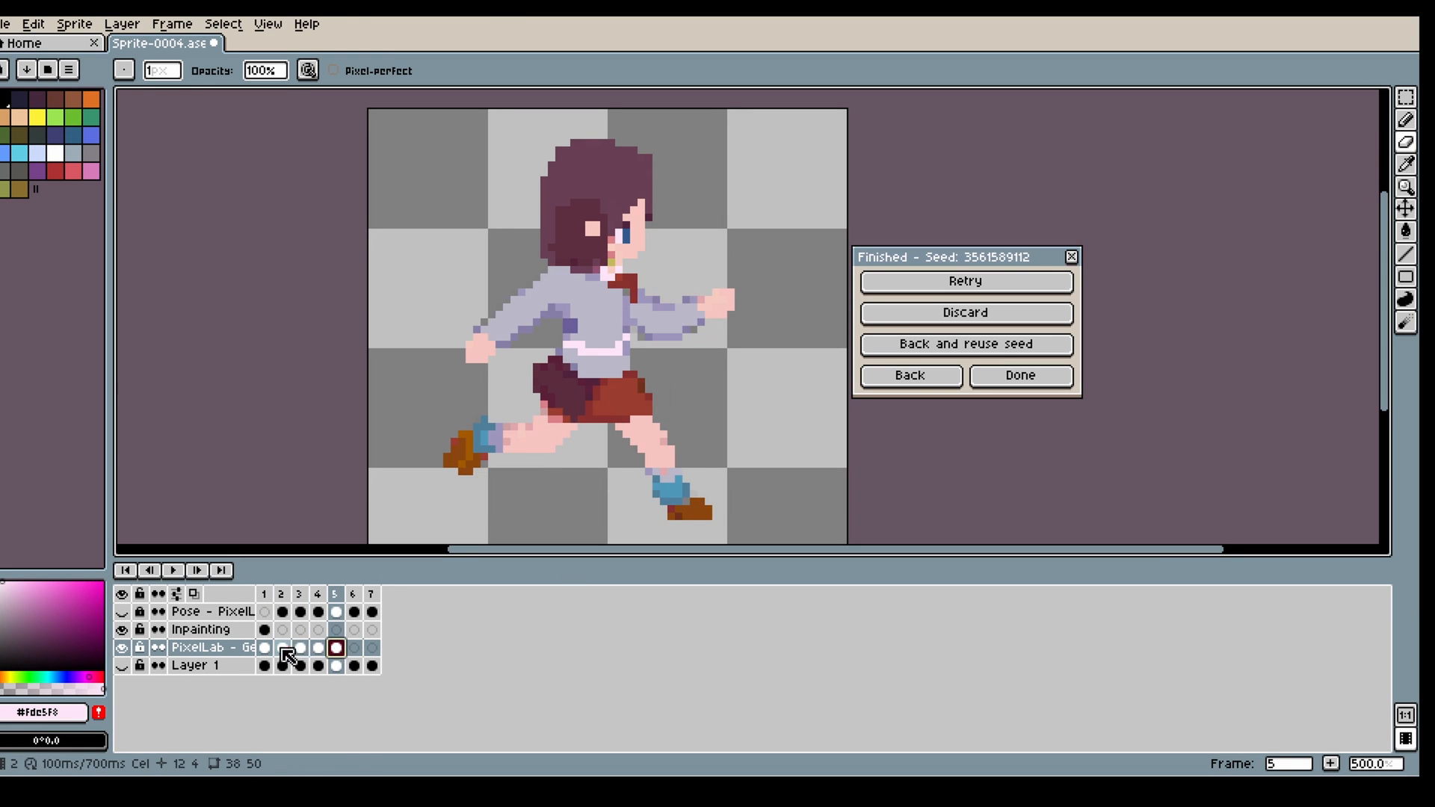
{"action": "left_click", "coordinate": [300, 649]}
{"action": "left_click", "coordinate": [318, 649]}
{"action": "left_click", "coordinate": [266, 648]}
- Replace the red raised shoe in frame 3 of the generation layer with a copied brown shoe
{"action": "left_click", "coordinate": [1405, 98]}
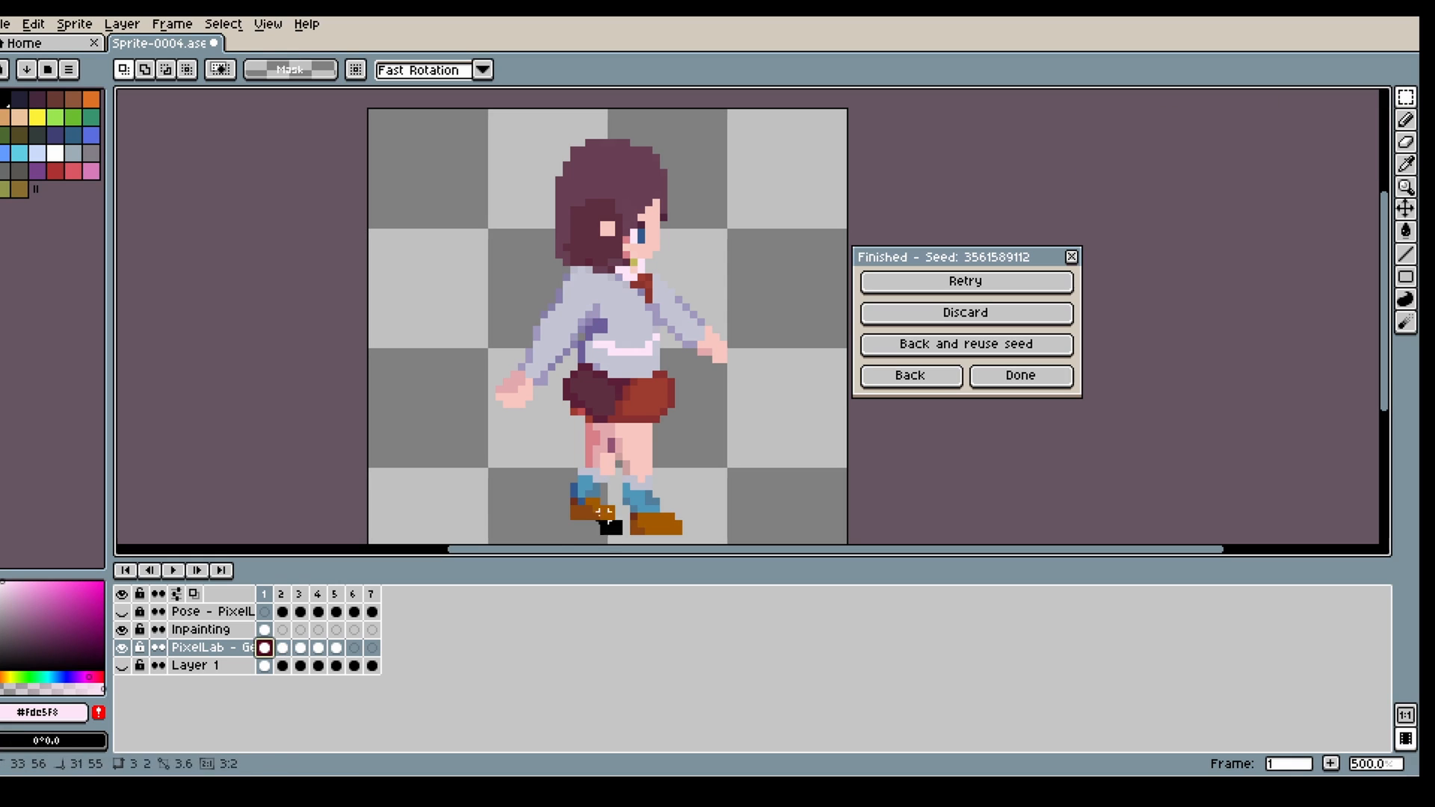
{"action": "left_click_drag", "start_coordinate": [626, 538], "coordinate": [558, 493]}
{"action": "left_click", "coordinate": [282, 649]}
{"action": "left_click", "coordinate": [383, 478]}
{"action": "left_click", "coordinate": [303, 648]}
{"action": "left_click_drag", "start_coordinate": [499, 448], "coordinate": [550, 457]}
{"action": "left_click", "coordinate": [521, 419]}
{"action": "left_click_drag", "start_coordinate": [618, 529], "coordinate": [558, 495]}
{"action": "left_click_drag", "start_coordinate": [596, 521], "coordinate": [603, 522]}
{"action": "left_click", "coordinate": [641, 501]}
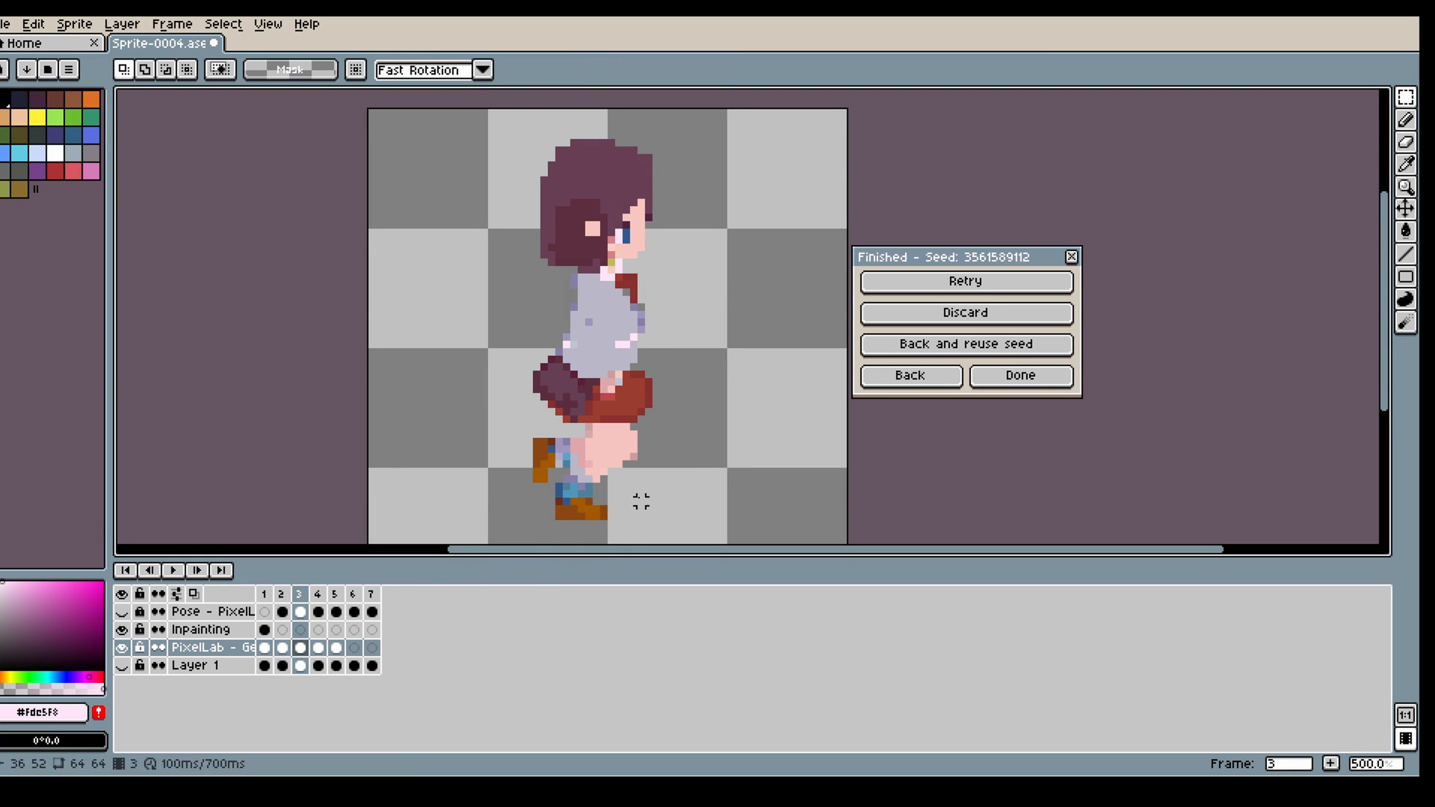
- Paint over the back hand's pixels on the skirt in frame 4 with the dark skirt colour and trim the front hand's fingertips
{"action": "left_click", "coordinate": [318, 648]}
{"action": "left_click", "coordinate": [336, 648]}
{"action": "left_click", "coordinate": [282, 648]}
{"action": "left_click", "coordinate": [303, 650]}
{"action": "left_click", "coordinate": [320, 650]}
{"action": "scroll", "coordinate": [554, 373], "scroll_direction": "up", "scroll_amount": 2}
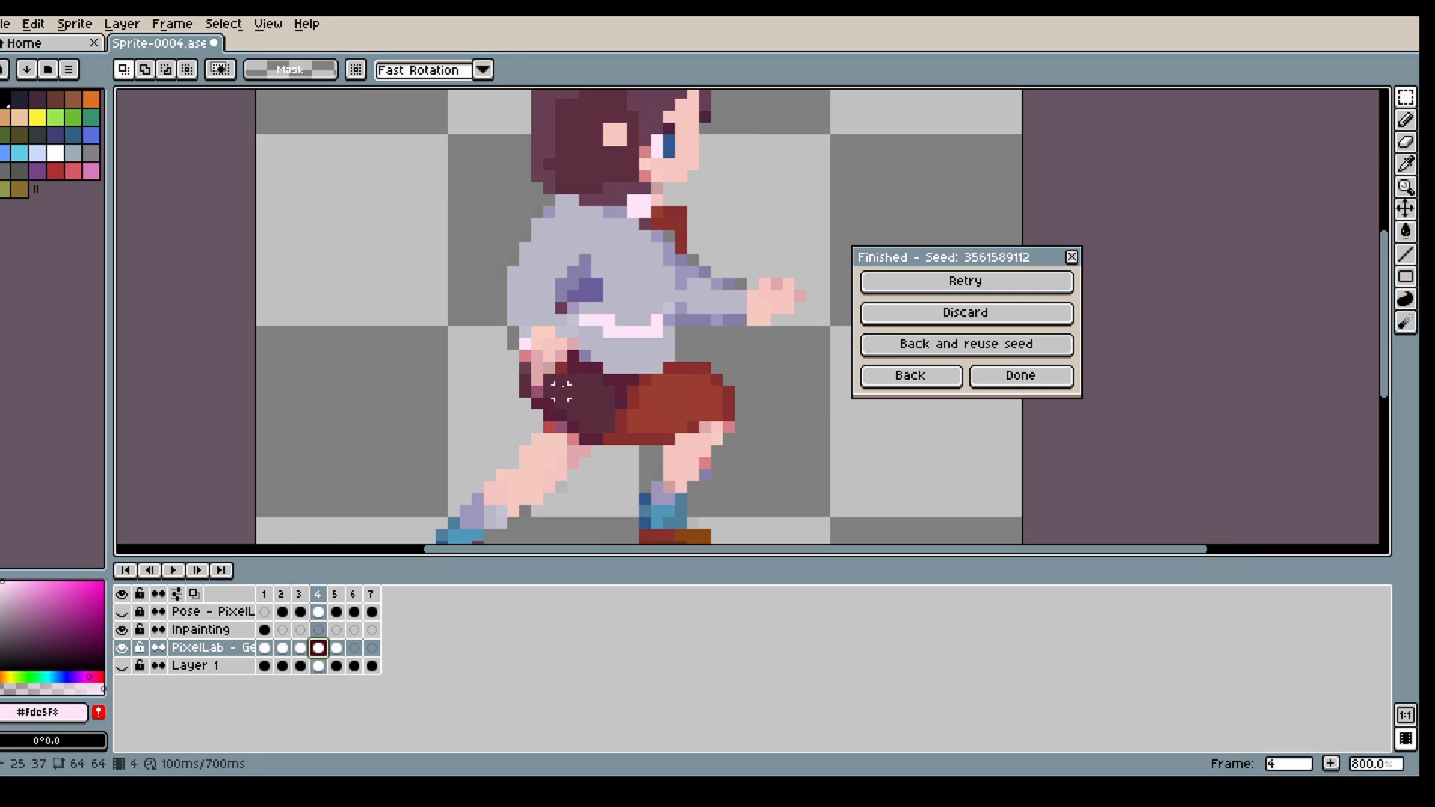
{"action": "key", "text": "b"}
{"action": "left_click", "coordinate": [559, 388], "text": "alt"}
{"action": "left_click_drag", "start_coordinate": [538, 383], "coordinate": [561, 371]}
{"action": "scroll", "coordinate": [595, 348], "scroll_direction": "down", "scroll_amount": 1}
{"action": "scroll", "coordinate": [700, 303], "scroll_direction": "up", "scroll_amount": 1}
{"action": "left_click", "coordinate": [701, 302], "text": "alt"}
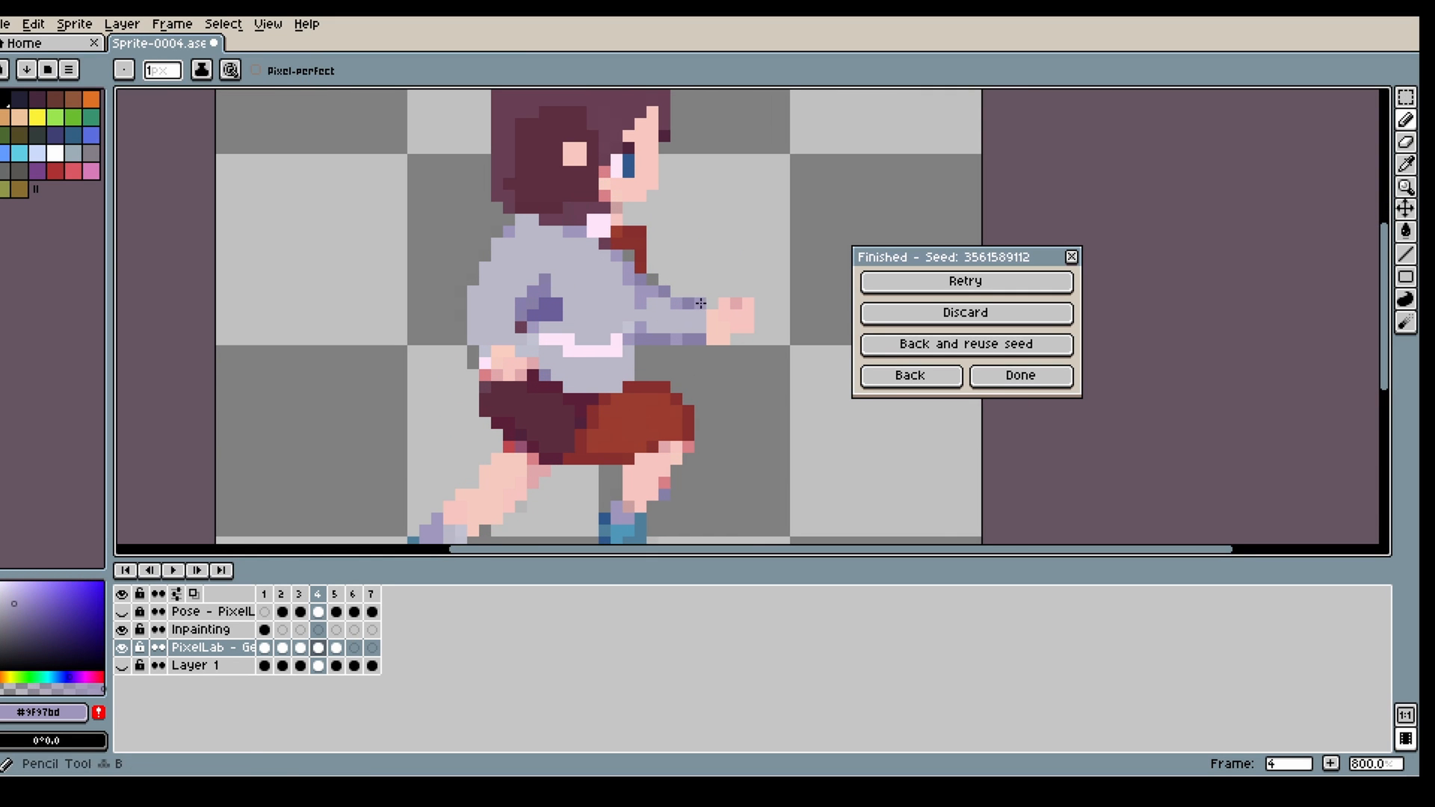
{"action": "scroll", "coordinate": [473, 363], "scroll_direction": "down", "scroll_amount": 1}
- Try to recolour the back half of the skirt in frame 3 with the dark #5d2d3f
{"action": "left_click", "coordinate": [299, 593]}
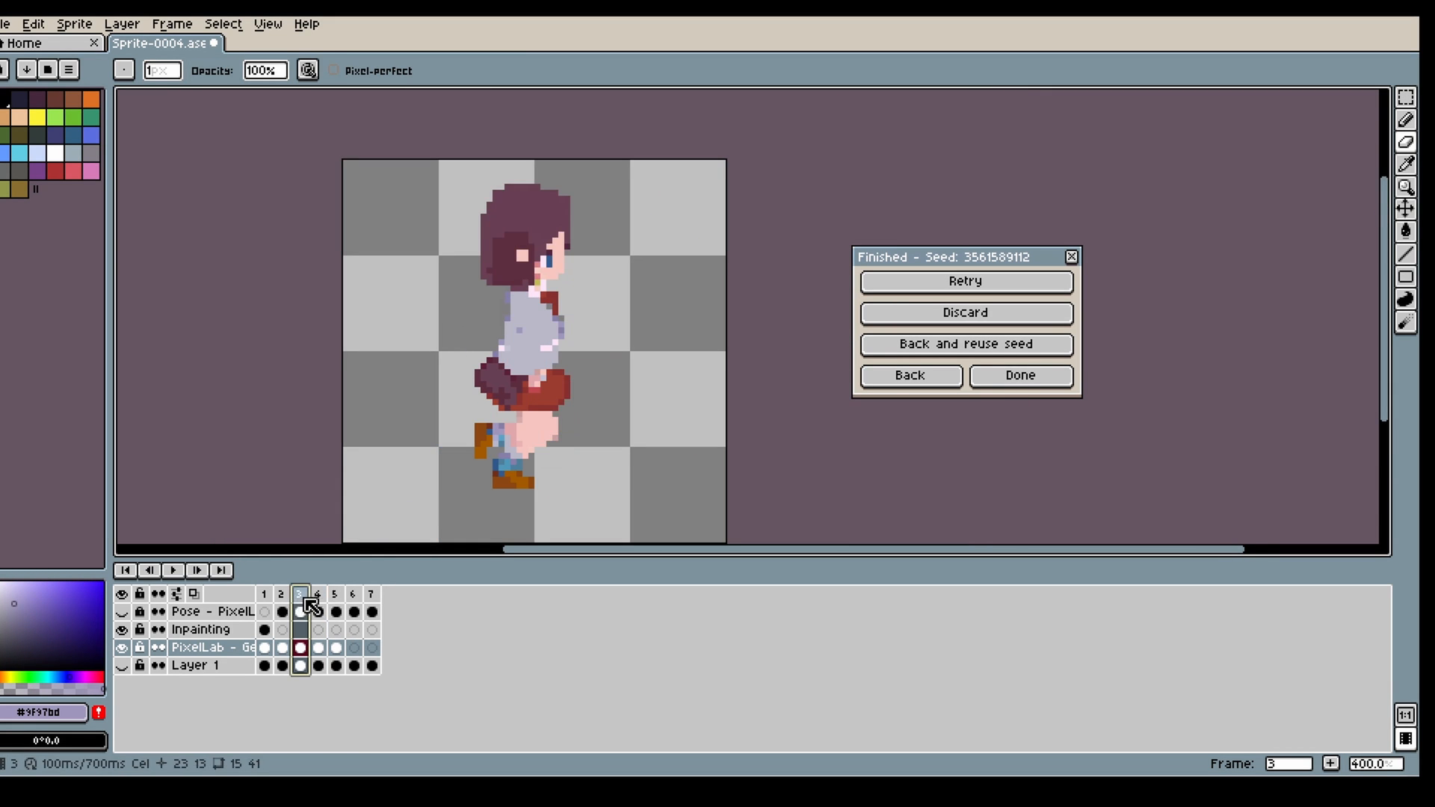
{"action": "scroll", "coordinate": [523, 329], "scroll_direction": "up", "scroll_amount": 1}
{"action": "left_click", "coordinate": [523, 330], "text": "alt"}
{"action": "left_click", "coordinate": [539, 320], "text": "alt"}
{"action": "key", "text": "g"}
{"action": "left_click", "coordinate": [521, 321]}
{"action": "scroll", "coordinate": [556, 359], "scroll_direction": "down", "scroll_amount": 2}
{"action": "left_click", "coordinate": [280, 595]}
{"action": "left_click", "coordinate": [301, 593]}
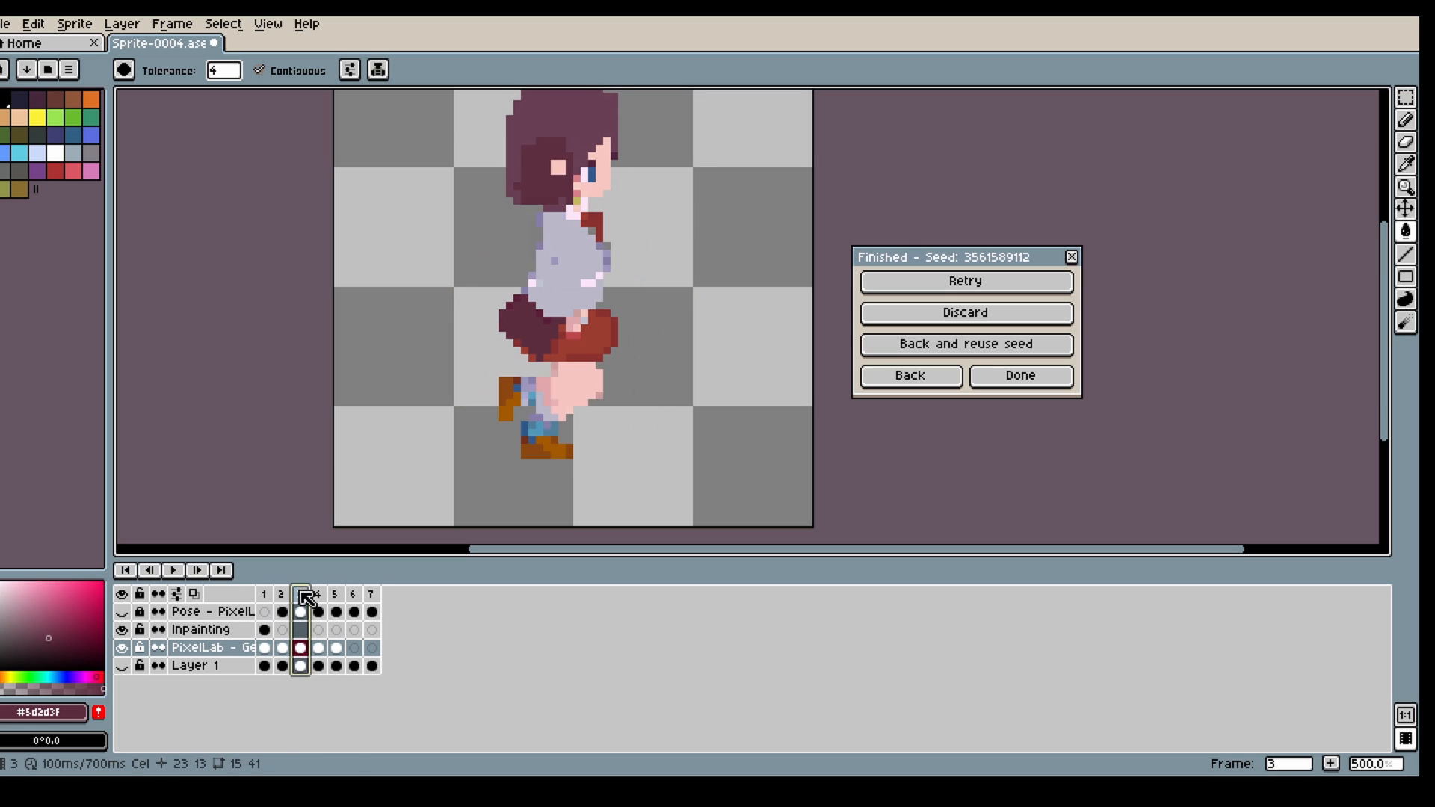
{"action": "left_click", "coordinate": [317, 593]}
{"action": "left_click", "coordinate": [301, 593]}
{"action": "key", "text": "ctrl+z"}
{"action": "scroll", "coordinate": [612, 269], "scroll_direction": "up", "scroll_amount": 2}
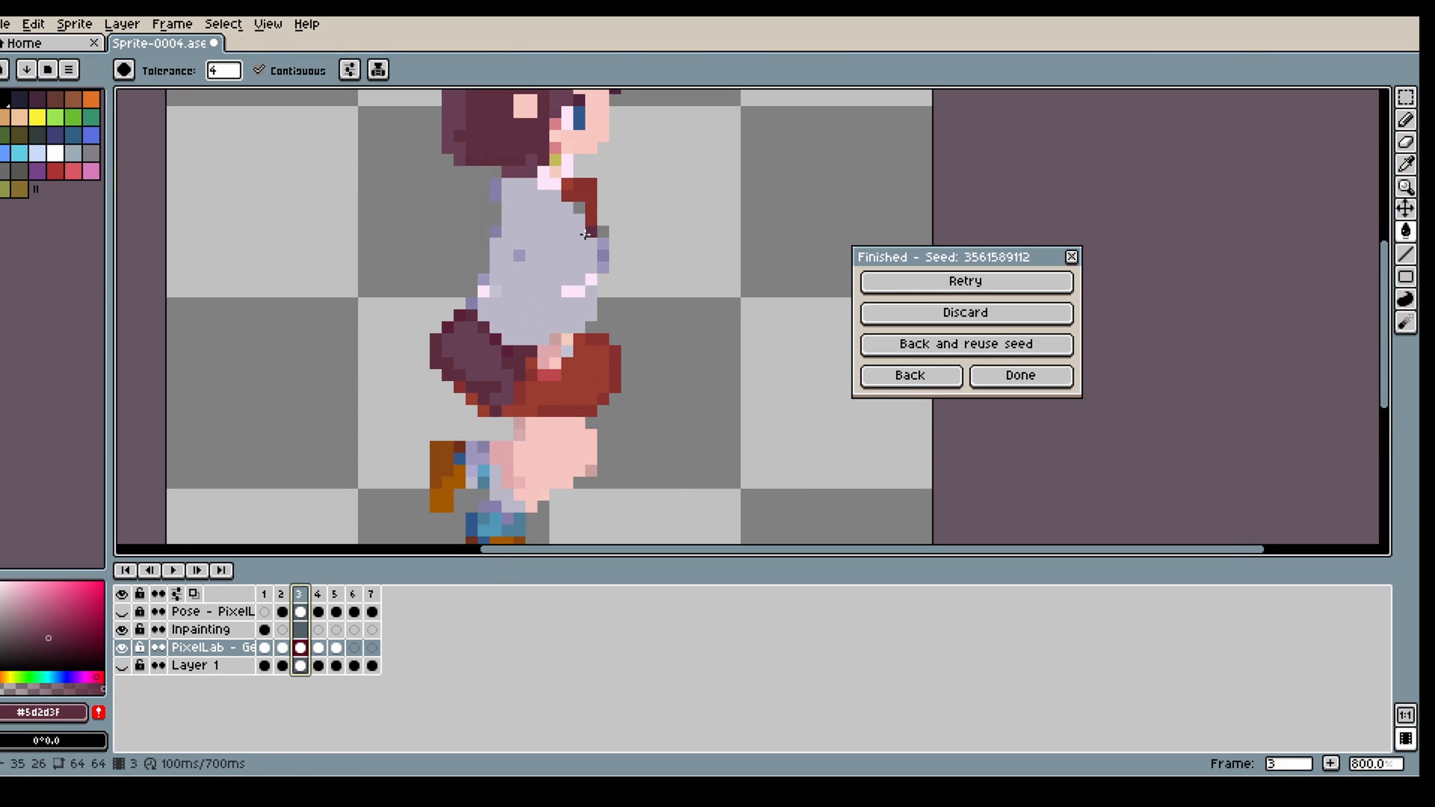
- Sample the sweater colour #bab8c9 in frame 3 and check frame 5
{"action": "left_click", "coordinate": [584, 247], "text": "alt"}
{"action": "key", "text": "b"}
{"action": "key", "text": "m"}
{"action": "scroll", "coordinate": [721, 230], "scroll_direction": "down", "scroll_amount": 3}
{"action": "left_click", "coordinate": [337, 593]}
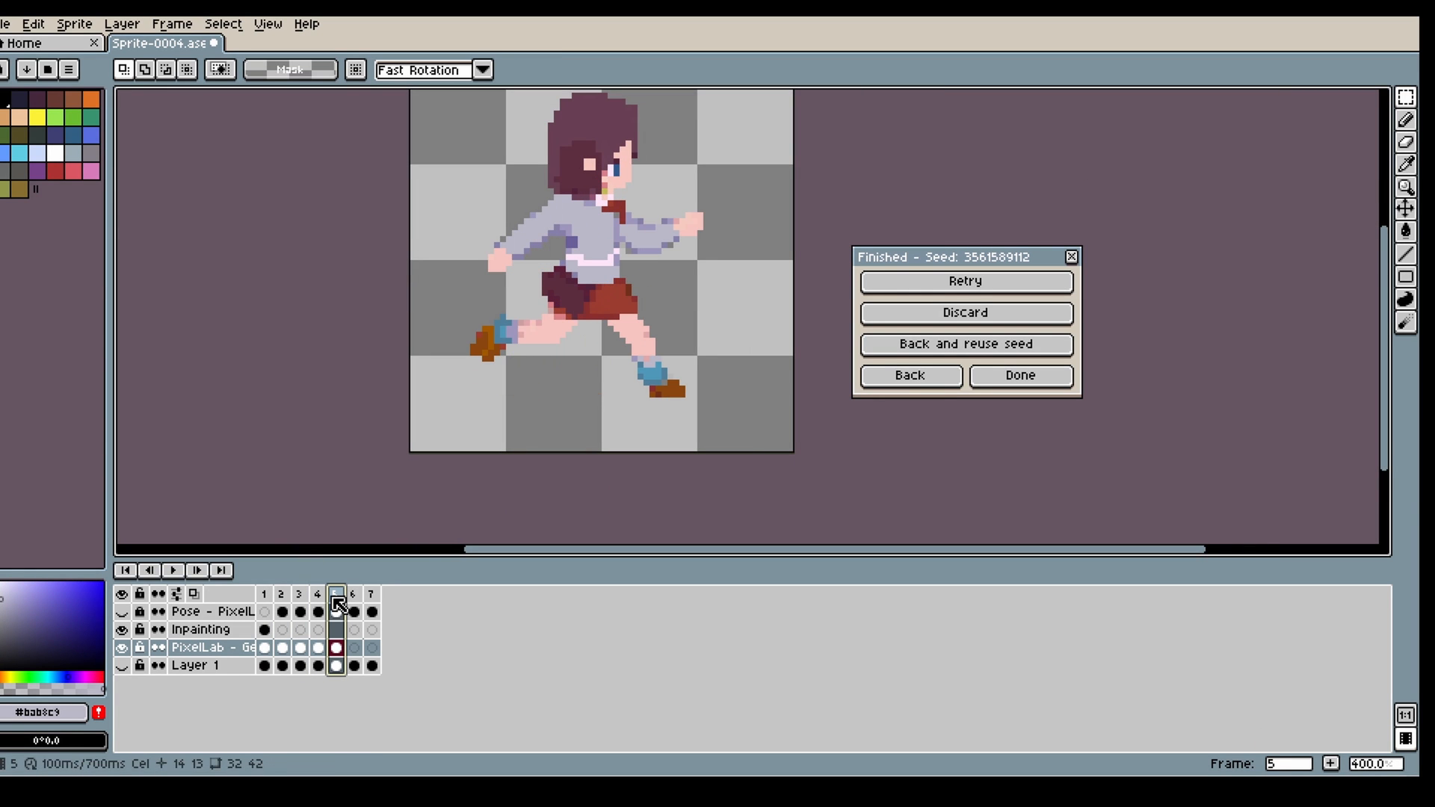
- Return to the skeleton animation settings and generate new frames starting from frame 4
{"action": "left_click", "coordinate": [919, 375]}
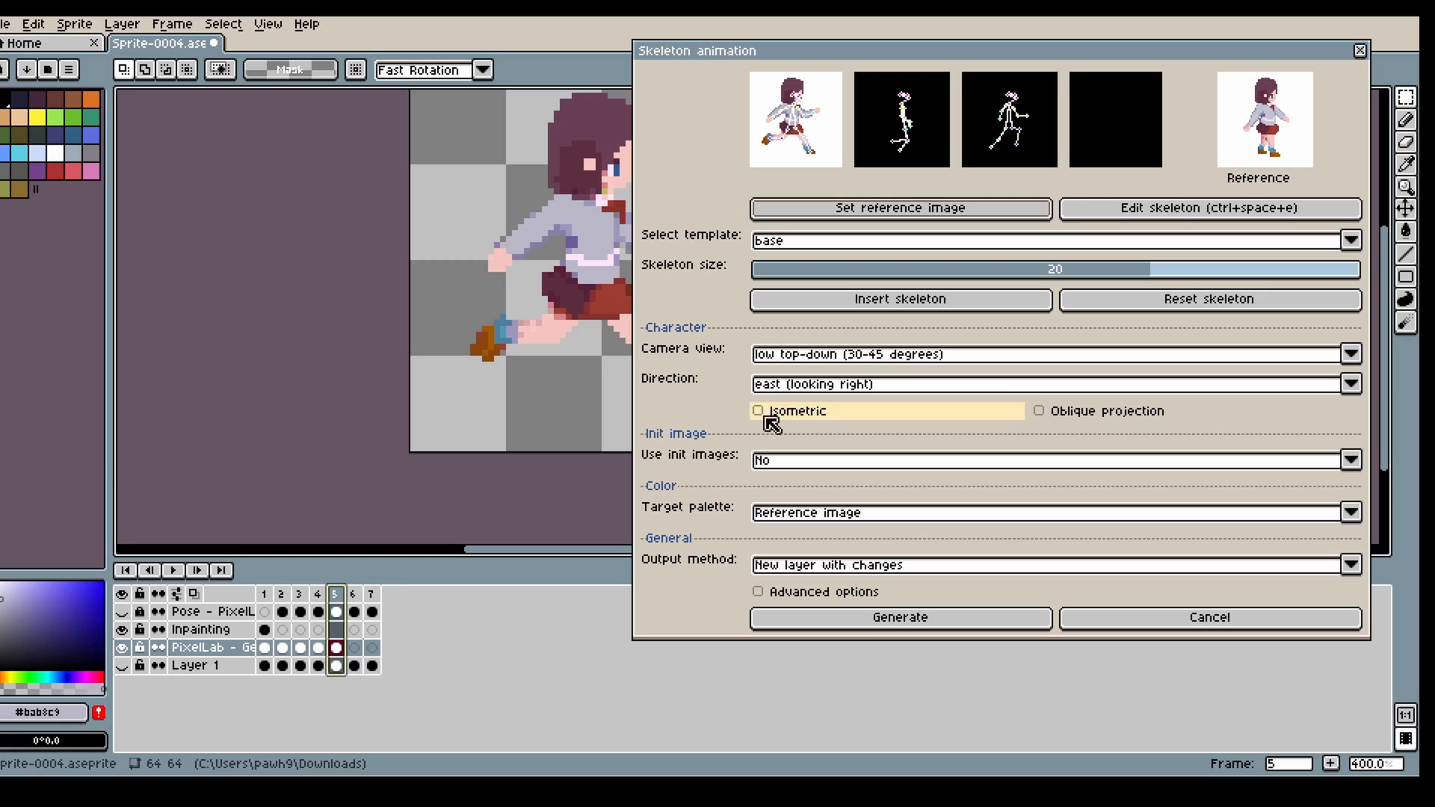
{"action": "left_click", "coordinate": [318, 593]}
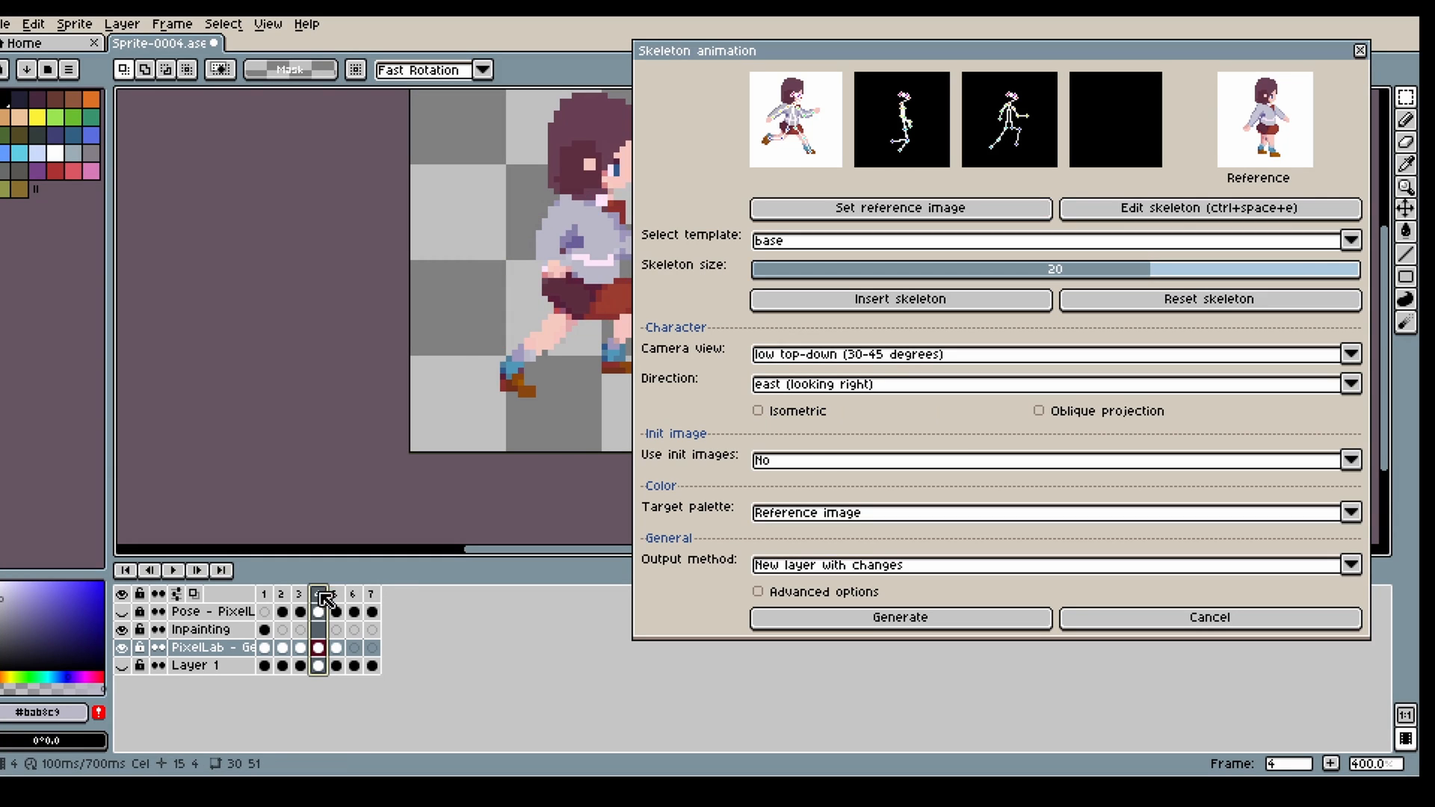
{"action": "left_click", "coordinate": [860, 617]}
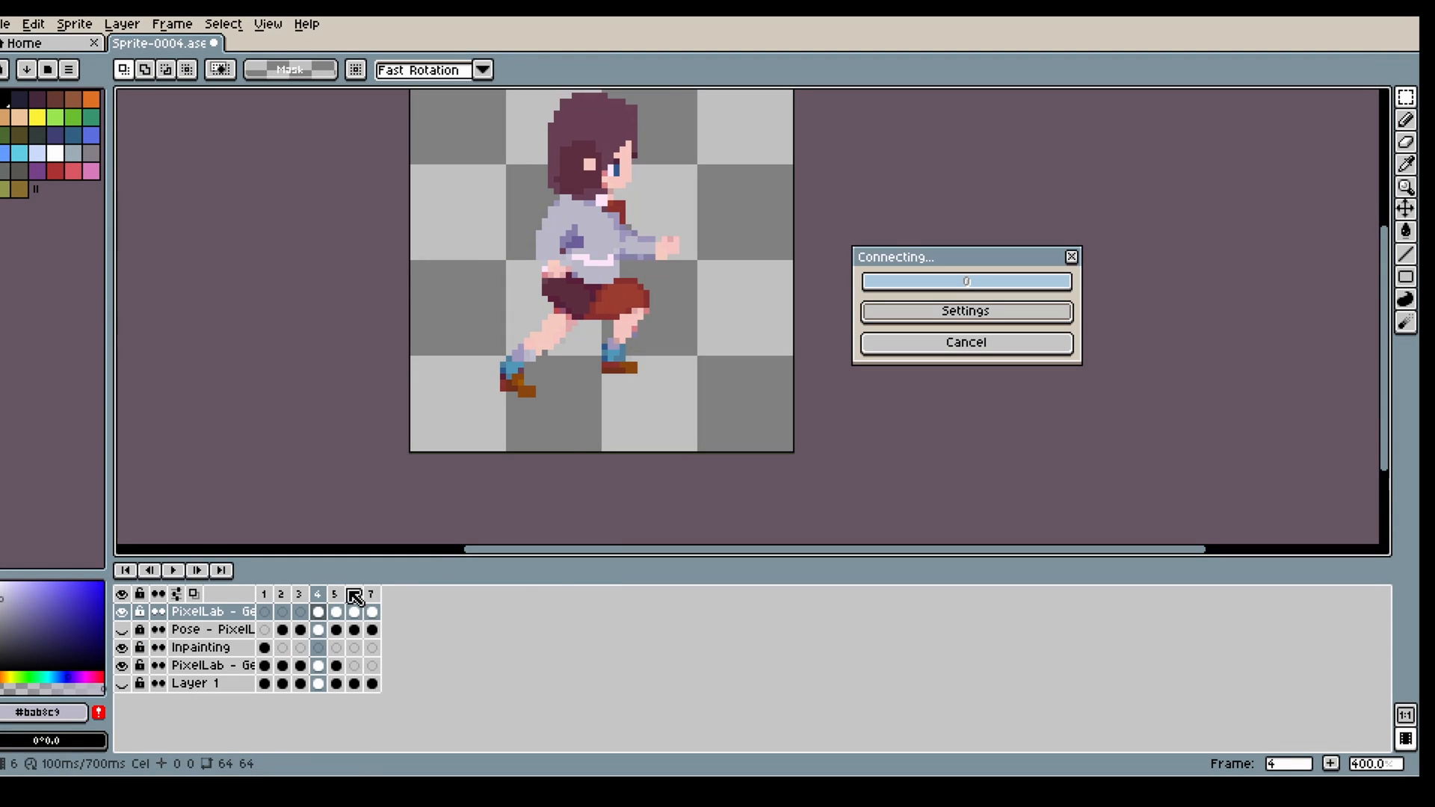
{"action": "left_click", "coordinate": [355, 595]}
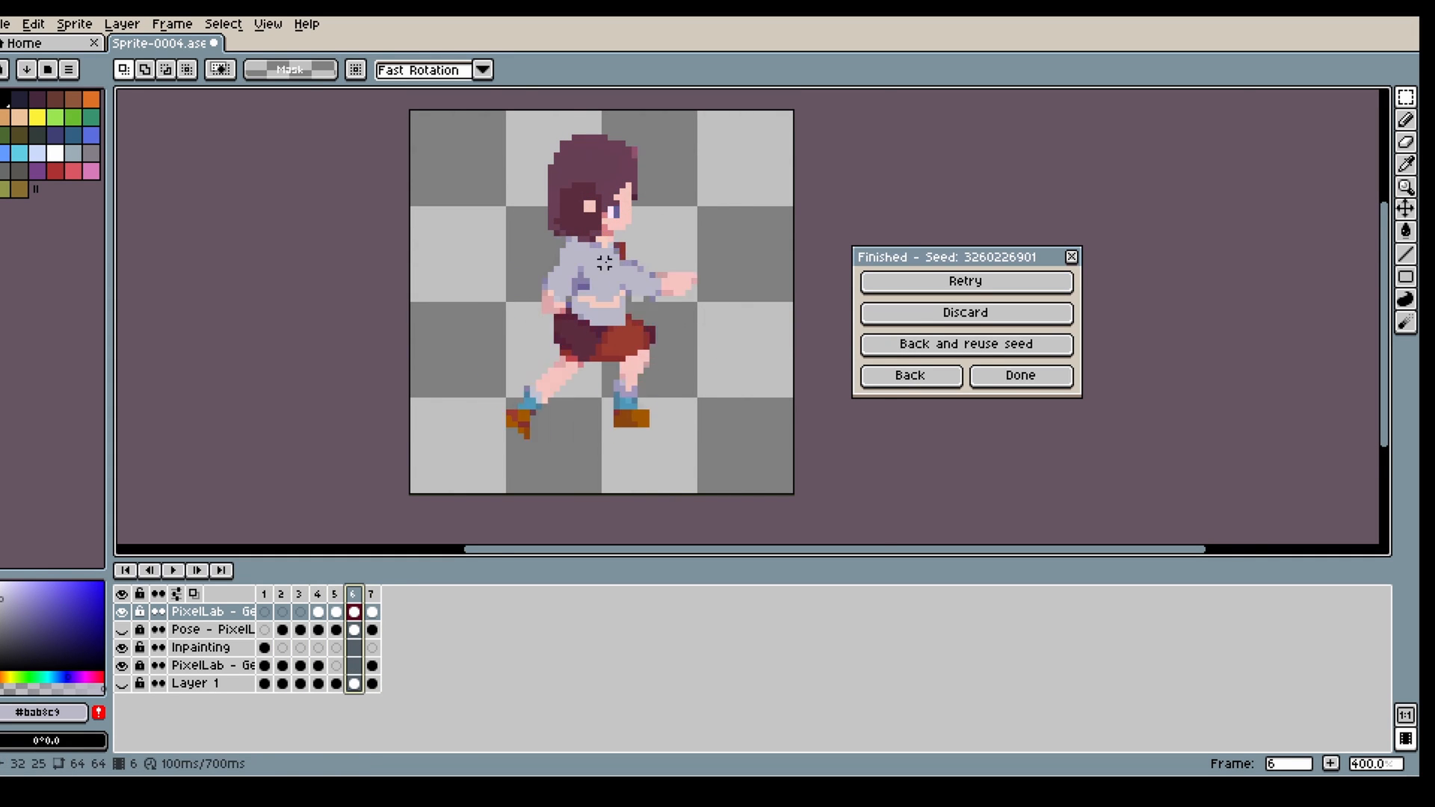
- Touch up frame 6 of the new generation layer and fill its sweater hem with #fde3f8 sampled from the collar in frame 5
{"action": "scroll", "coordinate": [609, 284], "scroll_direction": "up", "scroll_amount": 4}
{"action": "key", "text": "i"}
{"action": "left_click", "coordinate": [481, 362]}
{"action": "key", "text": "b"}
{"action": "left_click", "coordinate": [476, 366]}
{"action": "scroll", "coordinate": [448, 321], "scroll_direction": "down", "scroll_amount": 3}
{"action": "key", "text": "Left"}
{"action": "key", "text": "i"}
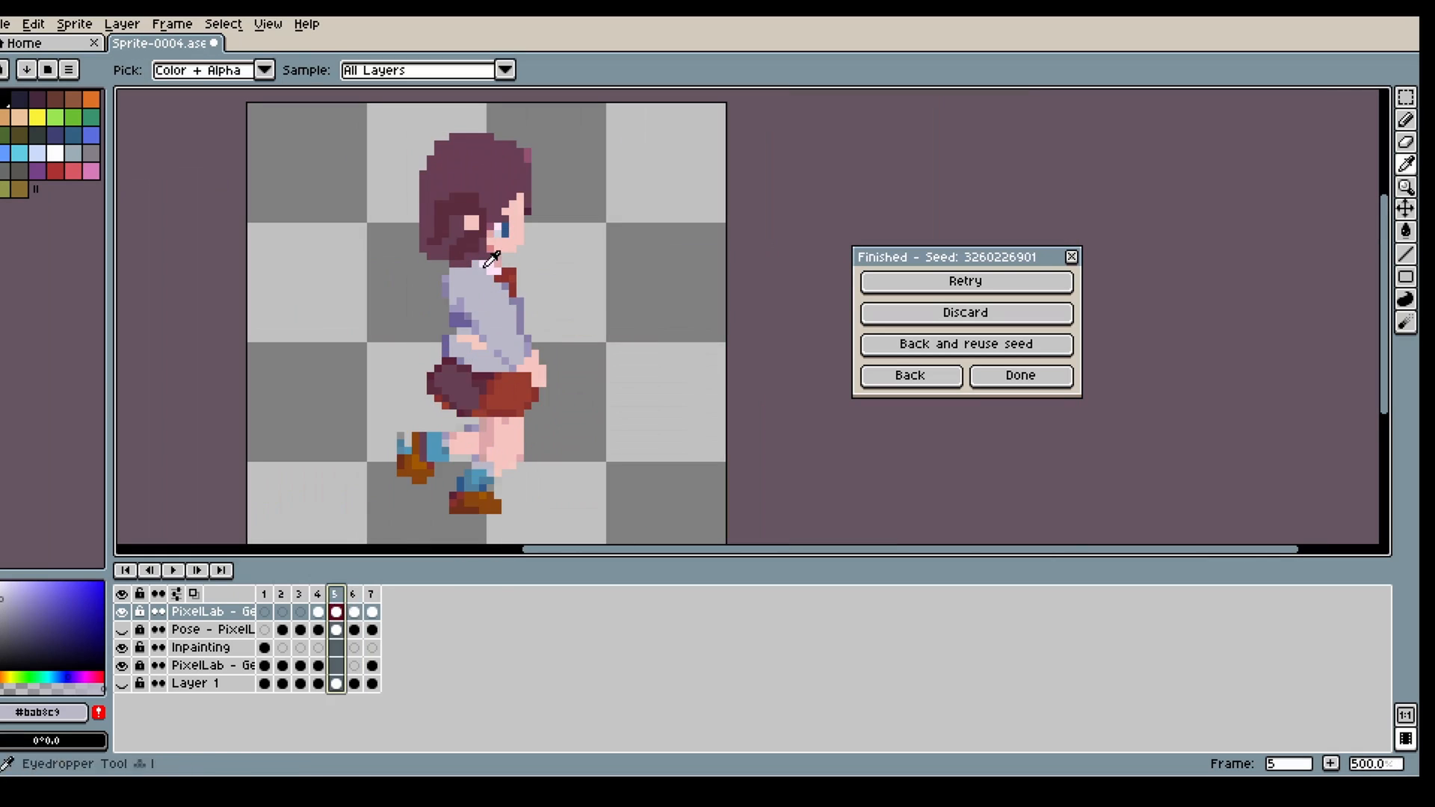
{"action": "left_click", "coordinate": [485, 267]}
{"action": "key", "text": "Right"}
{"action": "key", "text": "g"}
{"action": "scroll", "coordinate": [492, 266], "scroll_direction": "up", "scroll_amount": 2}
{"action": "key", "text": "b"}
{"action": "scroll", "coordinate": [499, 308], "scroll_direction": "down", "scroll_amount": 2}
- Check the newly generated frames against their neighbours and delete the new generation layer's cel in frame 4
{"action": "left_click", "coordinate": [372, 630]}
{"action": "left_click", "coordinate": [352, 630]}
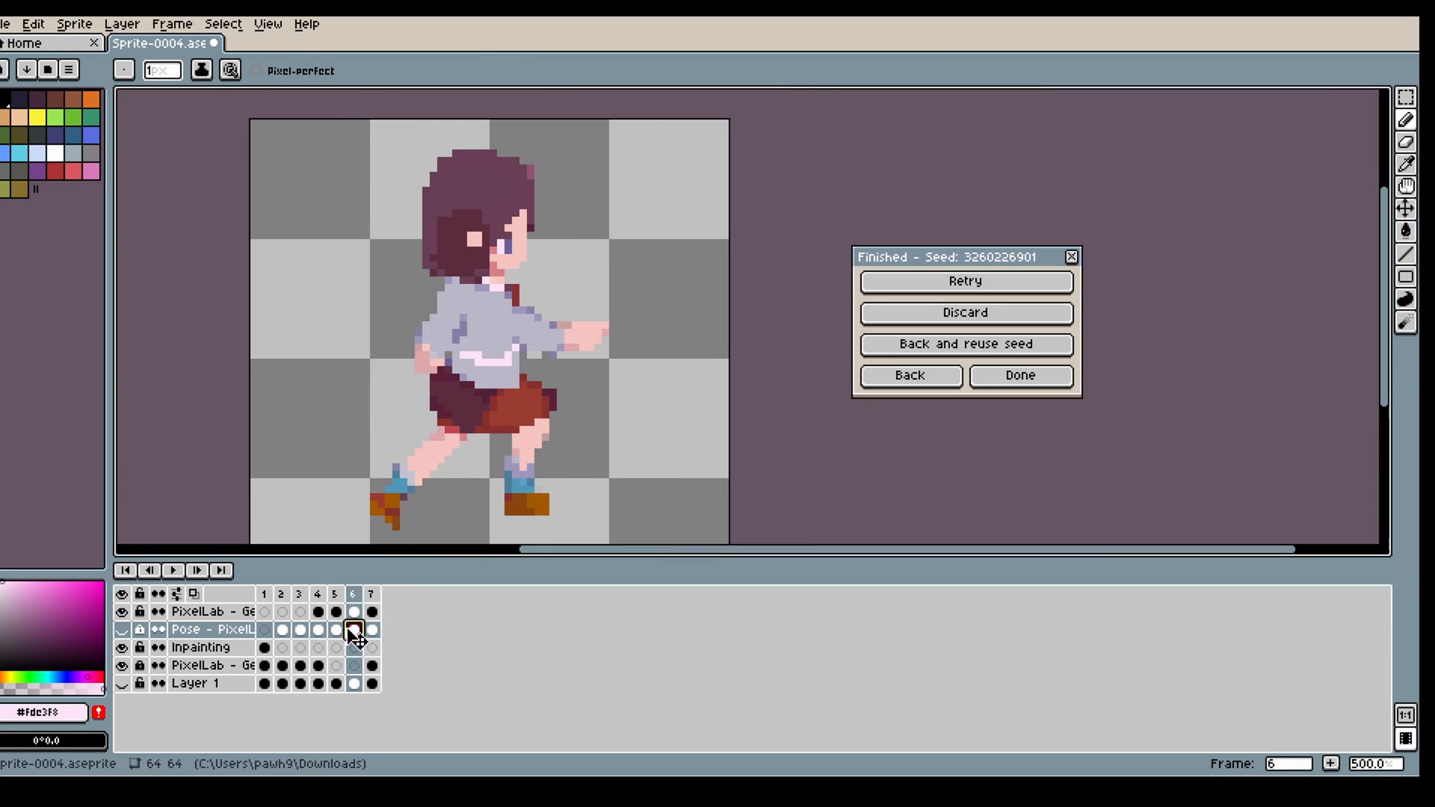
{"action": "left_click", "coordinate": [335, 630]}
{"action": "left_click", "coordinate": [335, 612]}
{"action": "key", "text": "h"}
{"action": "key", "text": "g"}
{"action": "left_click", "coordinate": [320, 612]}
{"action": "left_click", "coordinate": [335, 611]}
{"action": "left_click", "coordinate": [318, 596]}
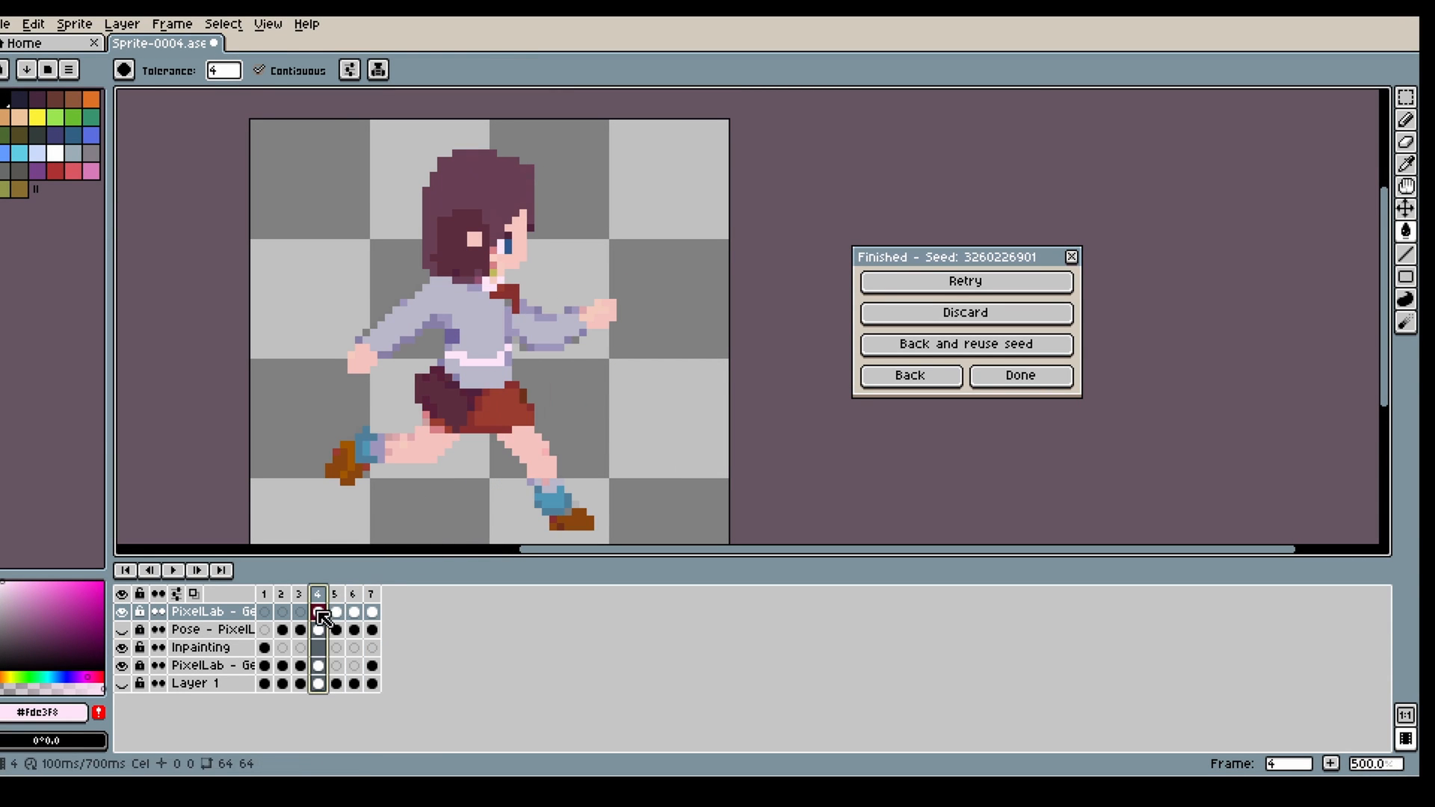
{"action": "left_click", "coordinate": [319, 612]}
{"action": "key", "text": "Delete"}
{"action": "scroll", "coordinate": [522, 366], "scroll_direction": "down", "scroll_amount": 2}
- Set frames 2 to 7 as a loop section and play the animation
{"action": "left_click_drag", "start_coordinate": [281, 595], "coordinate": [374, 593]}
{"action": "right_click", "coordinate": [376, 591]}
{"action": "left_click", "coordinate": [450, 696]}
{"action": "scroll", "coordinate": [473, 394], "scroll_direction": "up", "scroll_amount": 1}
{"action": "left_click", "coordinate": [172, 571]}
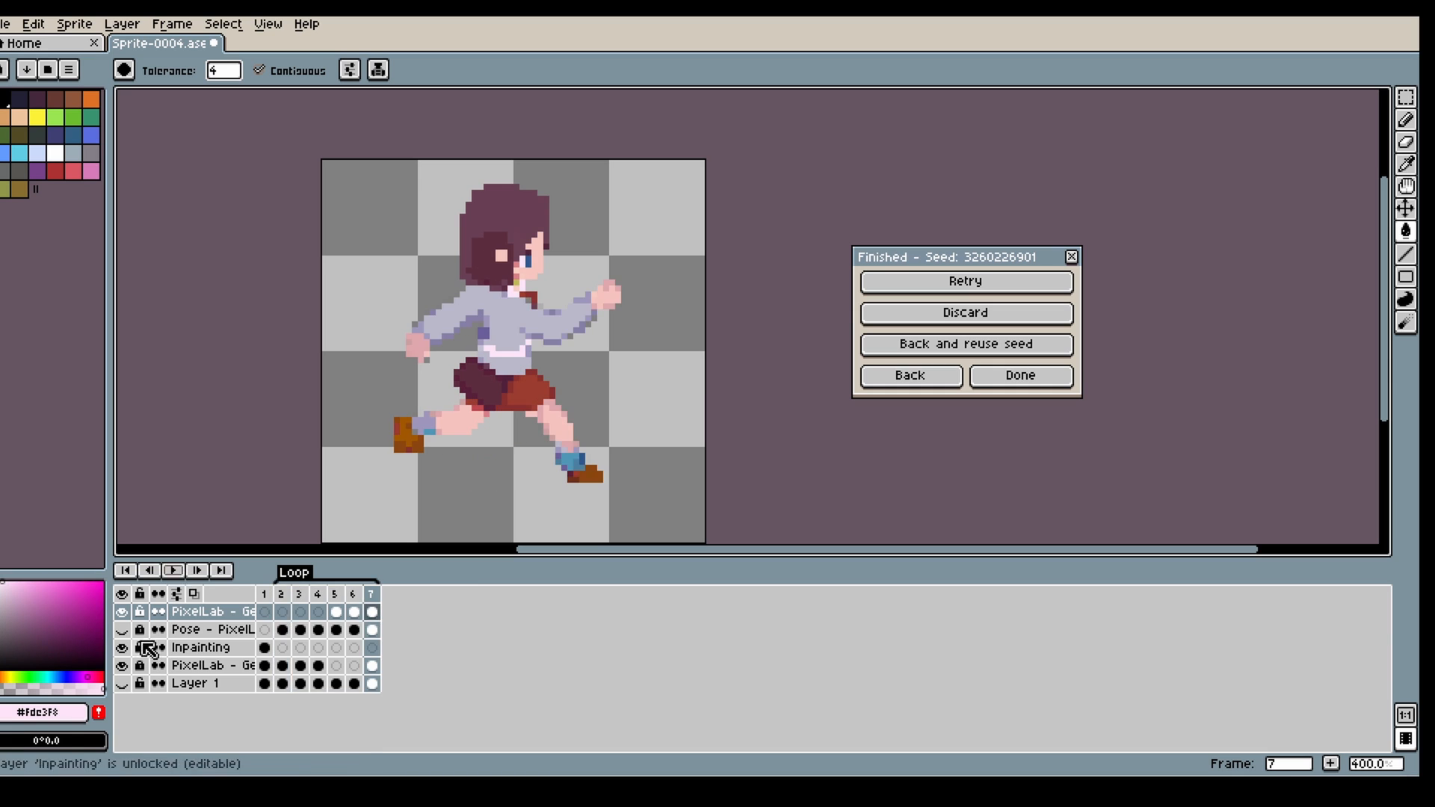
- Move the pose layer to the top of the layer stack and open PixelLab's Animation generator
{"action": "left_click", "coordinate": [200, 629]}
{"action": "left_click_drag", "start_coordinate": [200, 623], "coordinate": [197, 583]}
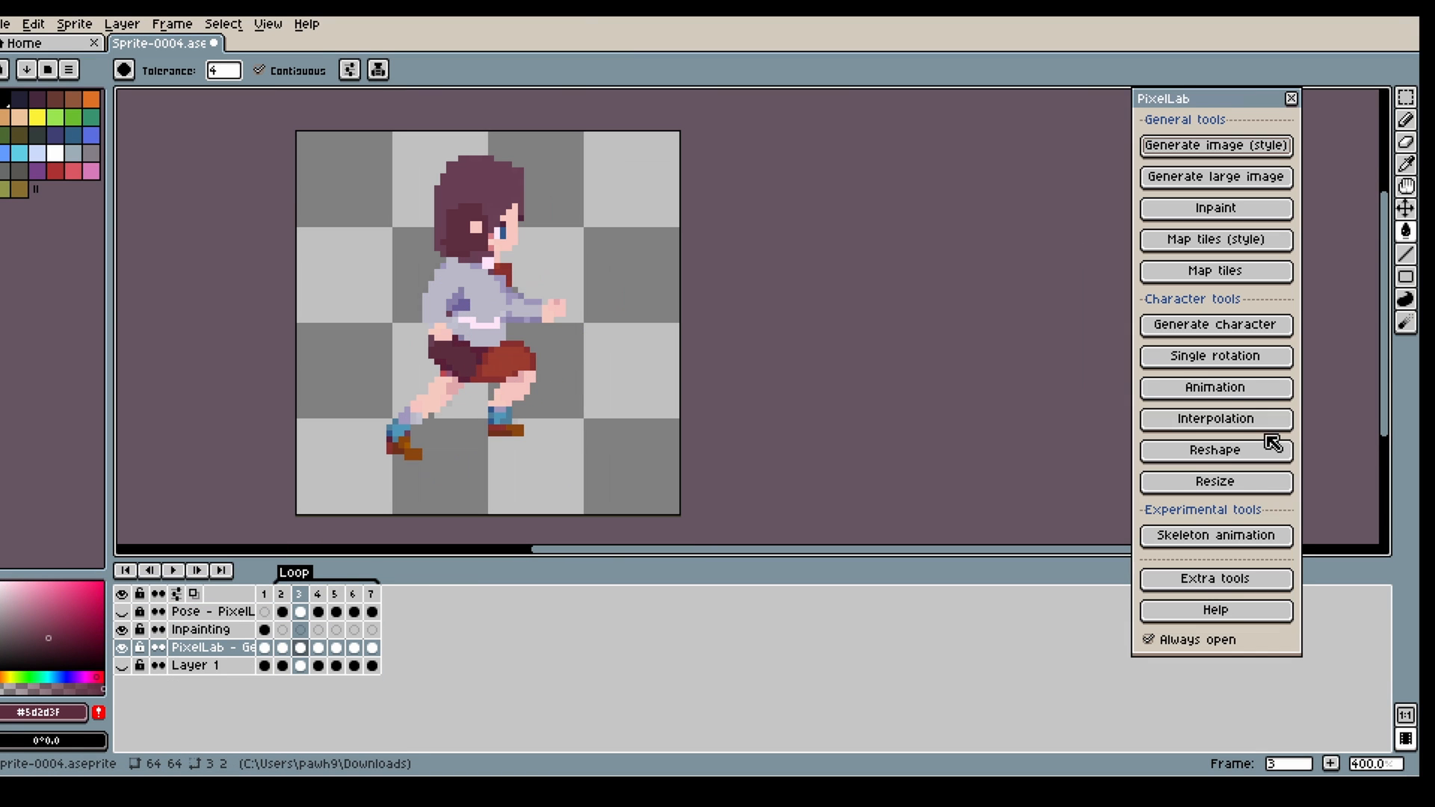
{"action": "left_click", "coordinate": [1228, 388]}
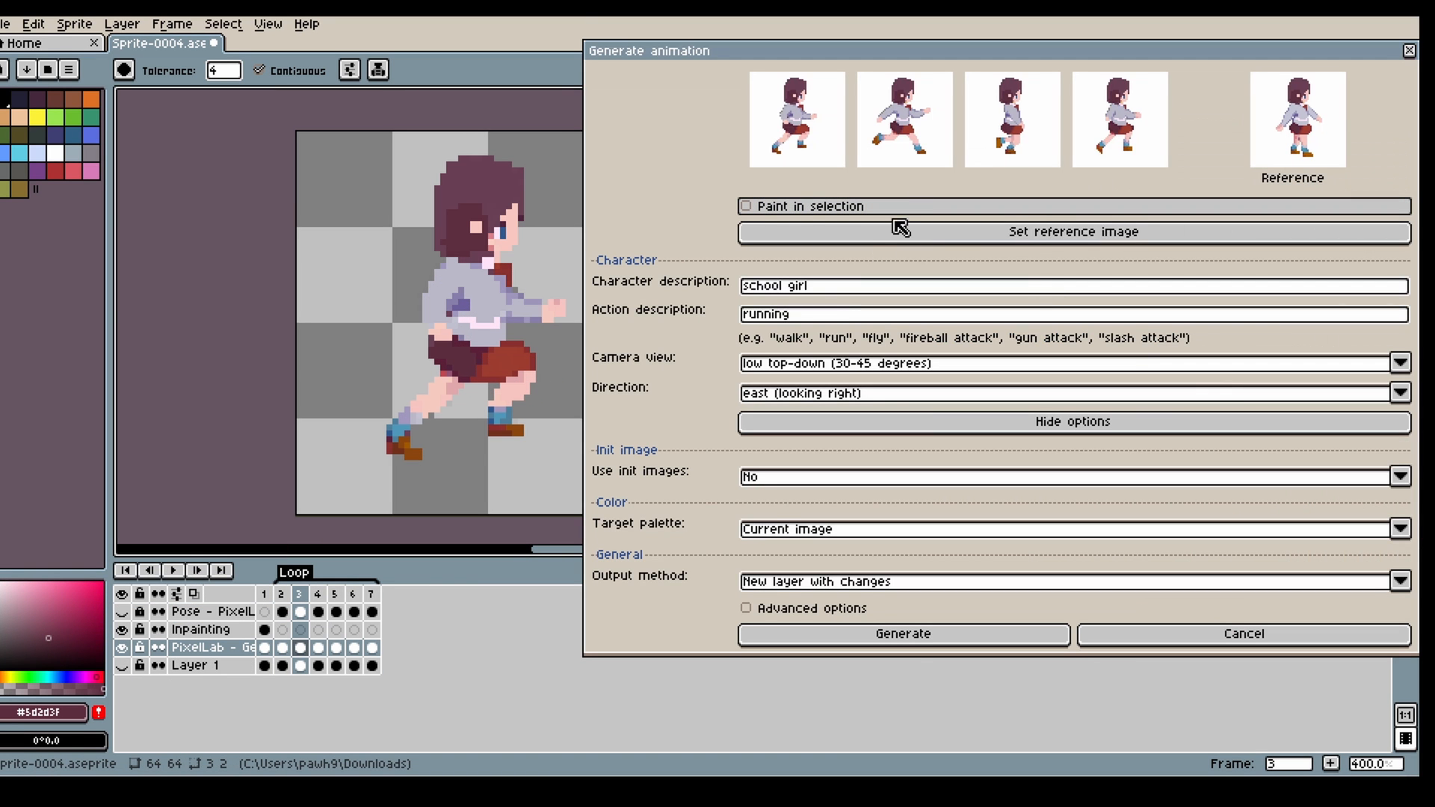
- Mask the back of the hair in frame 2 of the Inpainting layer using a black 6 px brush
{"action": "left_click_drag", "start_coordinate": [78, 640], "coordinate": [2, 671]}
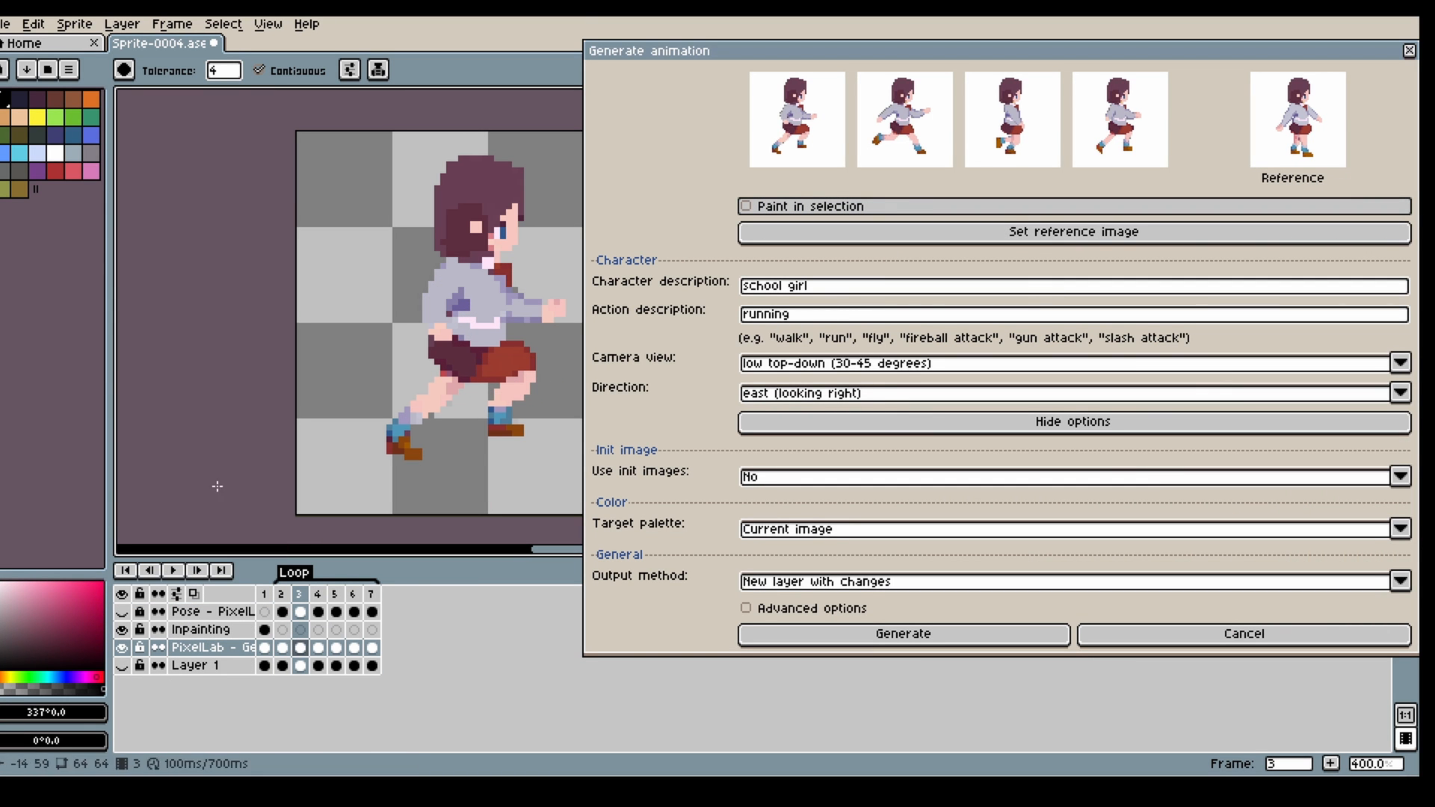
{"action": "key", "text": "b"}
{"action": "scroll", "coordinate": [370, 293], "scroll_direction": "up", "scroll_amount": 5}
{"action": "left_click", "coordinate": [283, 630]}
{"action": "key", "text": "minus"}
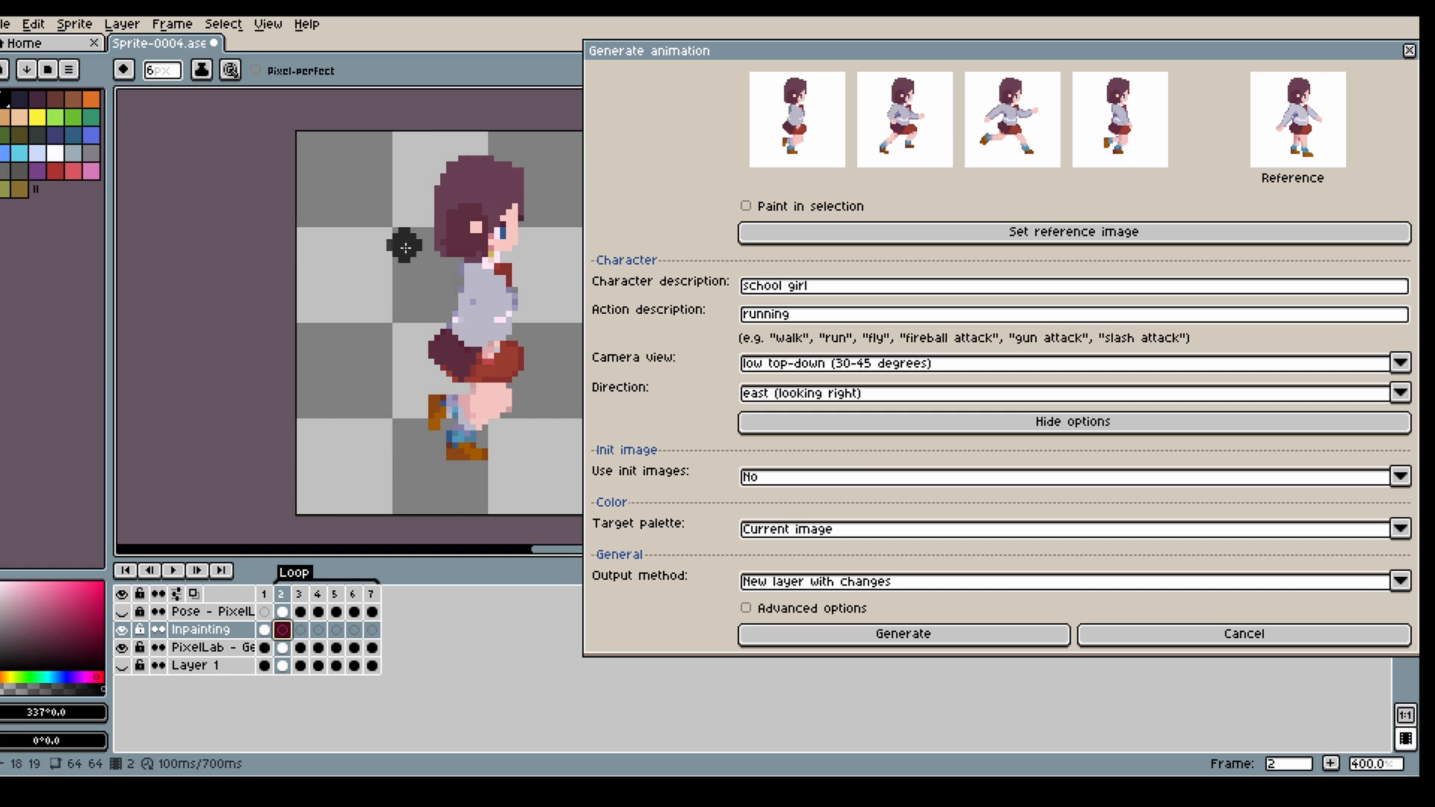
{"action": "scroll", "coordinate": [458, 227], "scroll_direction": "up", "scroll_amount": 1}
{"action": "left_click_drag", "start_coordinate": [440, 193], "coordinate": [451, 257]}
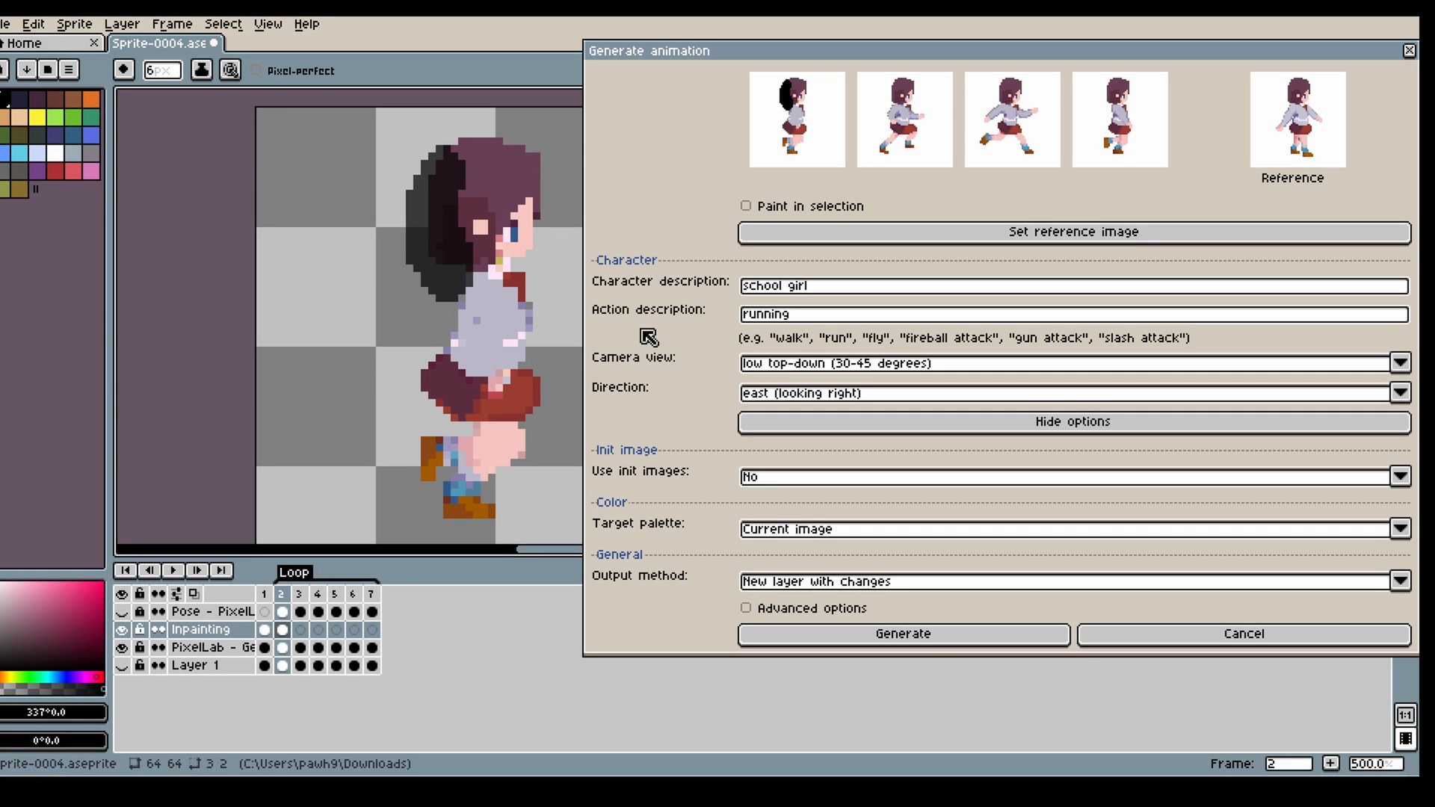
- Paint the black mask over the back of the hair in frames 3, 4, 5 and 6 of the Inpainting layer
{"action": "left_click", "coordinate": [300, 630]}
{"action": "left_click_drag", "start_coordinate": [450, 142], "coordinate": [436, 259]}
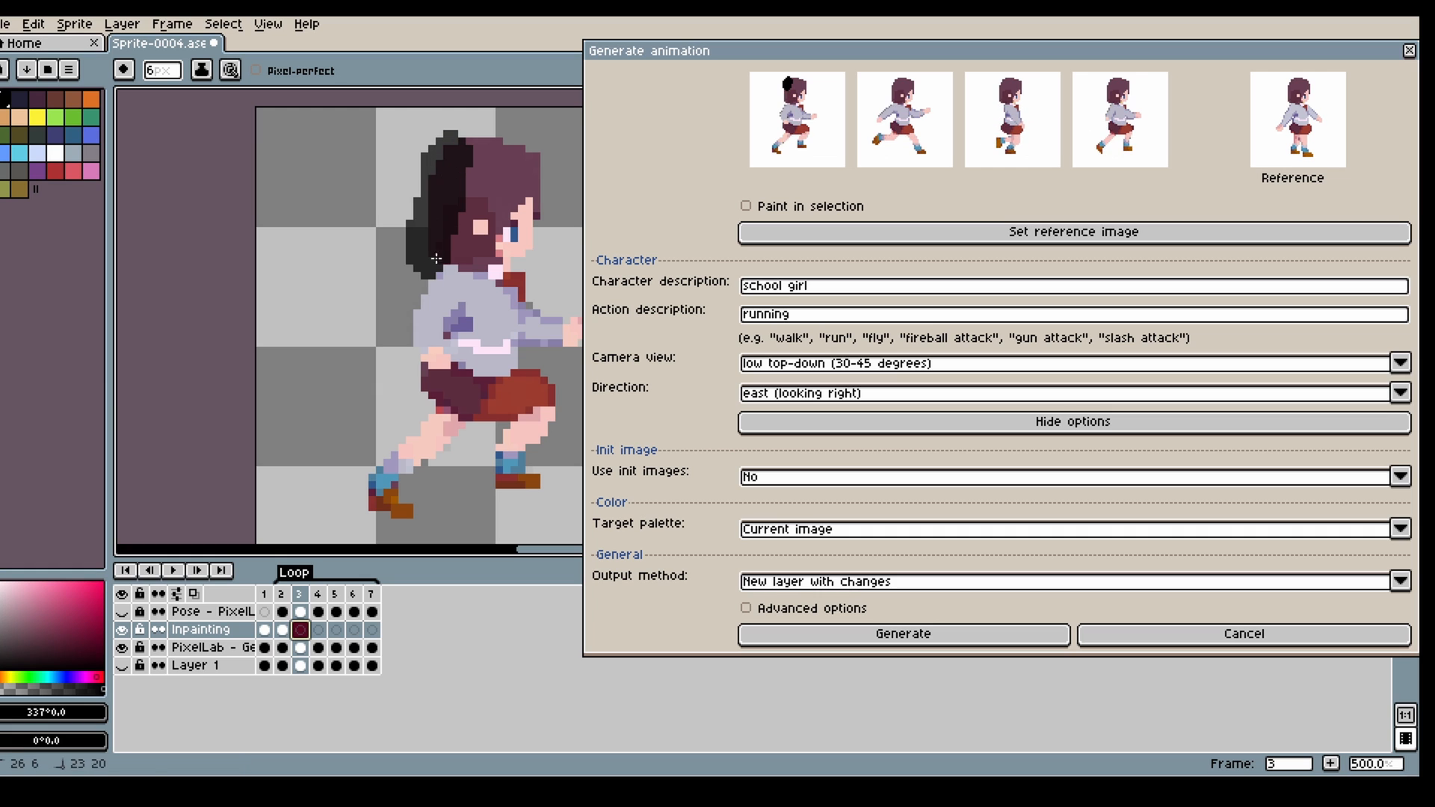
{"action": "left_click", "coordinate": [318, 630]}
{"action": "mouse_move", "coordinate": [451, 143]}
{"action": "left_mouse_down"}
{"action": "mouse_move", "coordinate": [437, 258]}
{"action": "mouse_move", "coordinate": [432, 213]}
{"action": "left_mouse_up"}
{"action": "left_click", "coordinate": [337, 630]}
{"action": "left_click", "coordinate": [354, 630]}
{"action": "left_click_drag", "start_coordinate": [447, 277], "coordinate": [437, 202]}
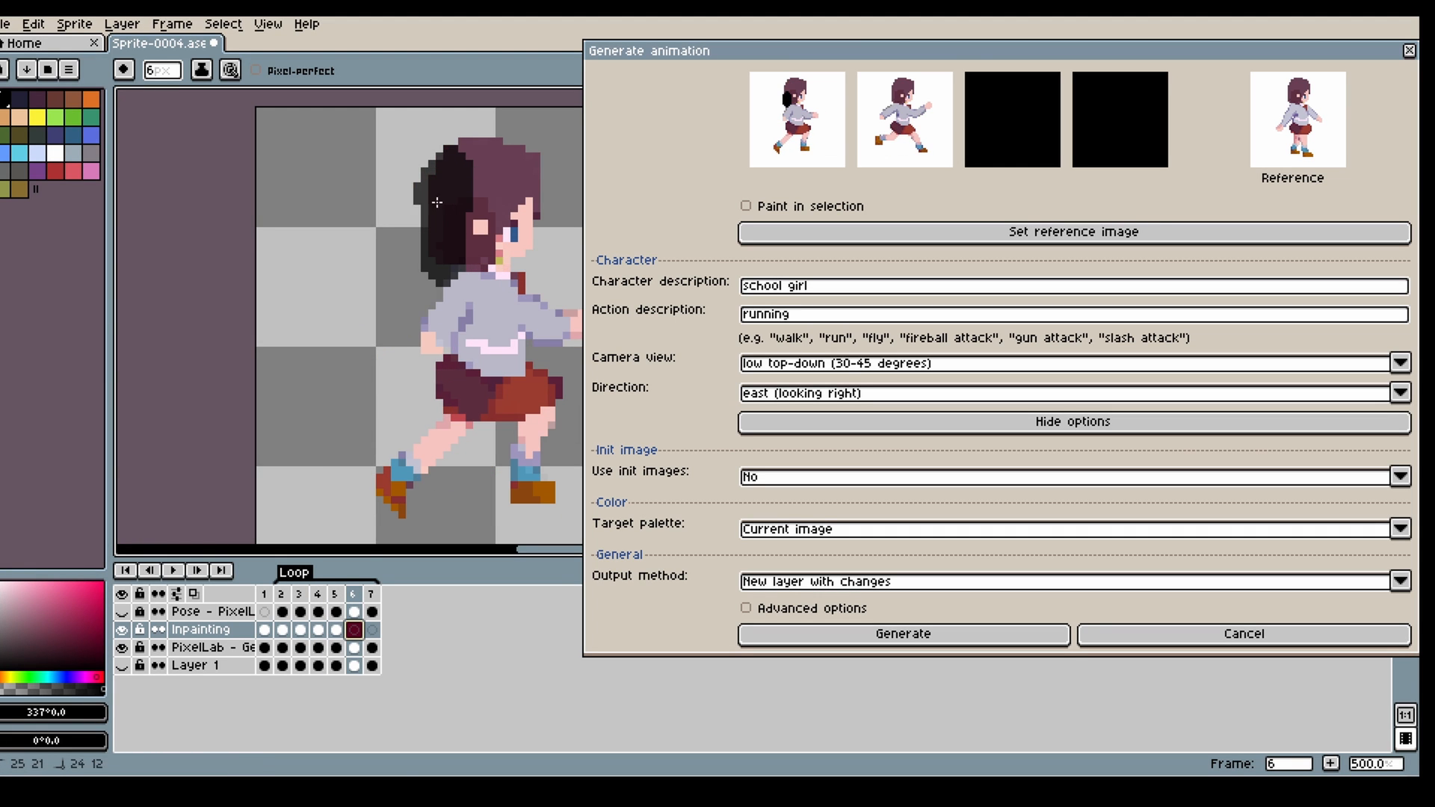
- Mask the hair in frame 7 and extend the mask in frame 3 across the top of the head
{"action": "left_click", "coordinate": [373, 630]}
{"action": "mouse_move", "coordinate": [442, 264]}
{"action": "left_mouse_down"}
{"action": "mouse_move", "coordinate": [453, 161]}
{"action": "mouse_move", "coordinate": [510, 236]}
{"action": "mouse_move", "coordinate": [467, 154]}
{"action": "mouse_move", "coordinate": [530, 168]}
{"action": "mouse_move", "coordinate": [457, 164]}
{"action": "mouse_move", "coordinate": [540, 162]}
{"action": "left_mouse_up"}
{"action": "left_click", "coordinate": [336, 630]}
{"action": "left_click", "coordinate": [301, 629]}
{"action": "left_click_drag", "start_coordinate": [453, 166], "coordinate": [526, 160]}
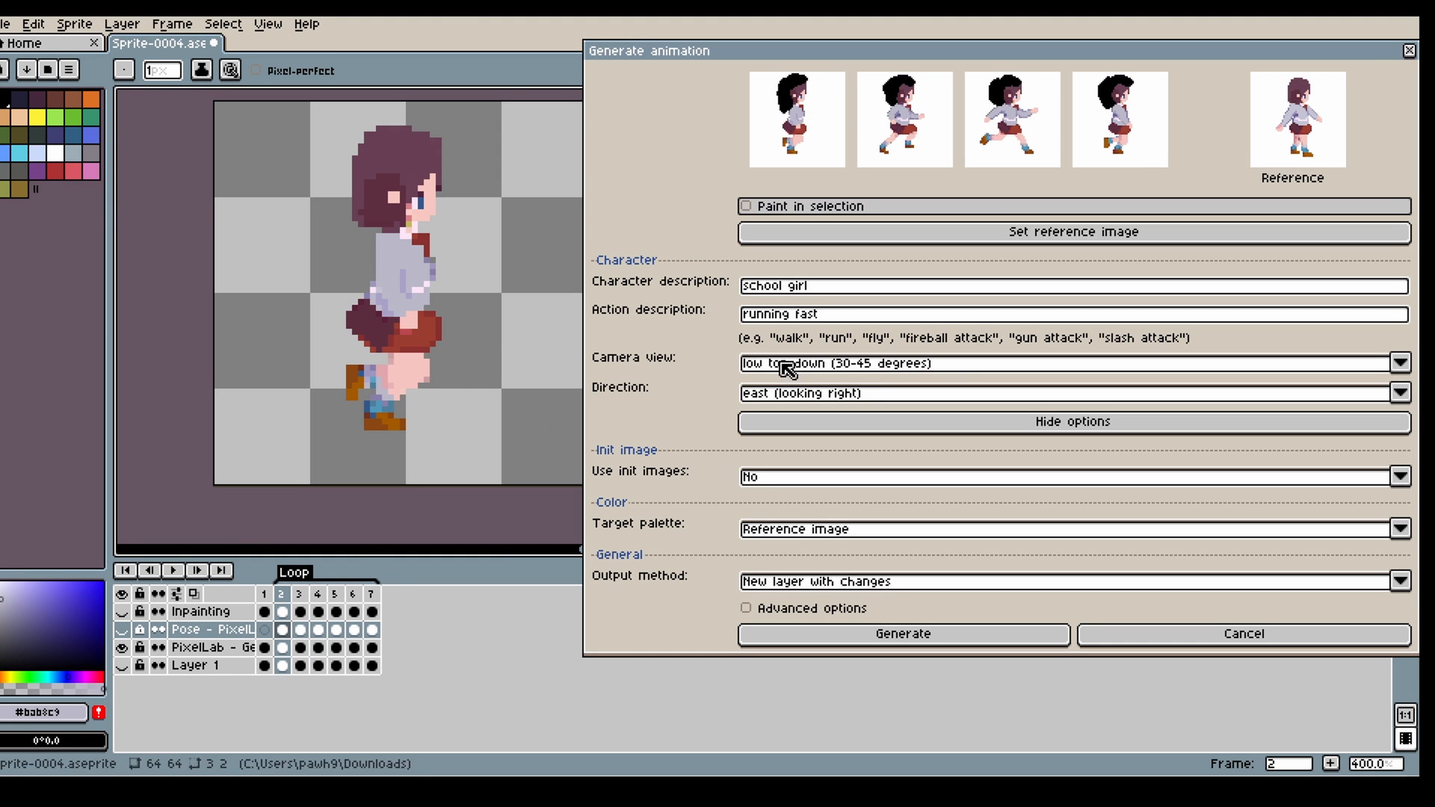
- Turn on the use of init images and add an empty layer above the generation layer
{"action": "left_click", "coordinate": [818, 486]}
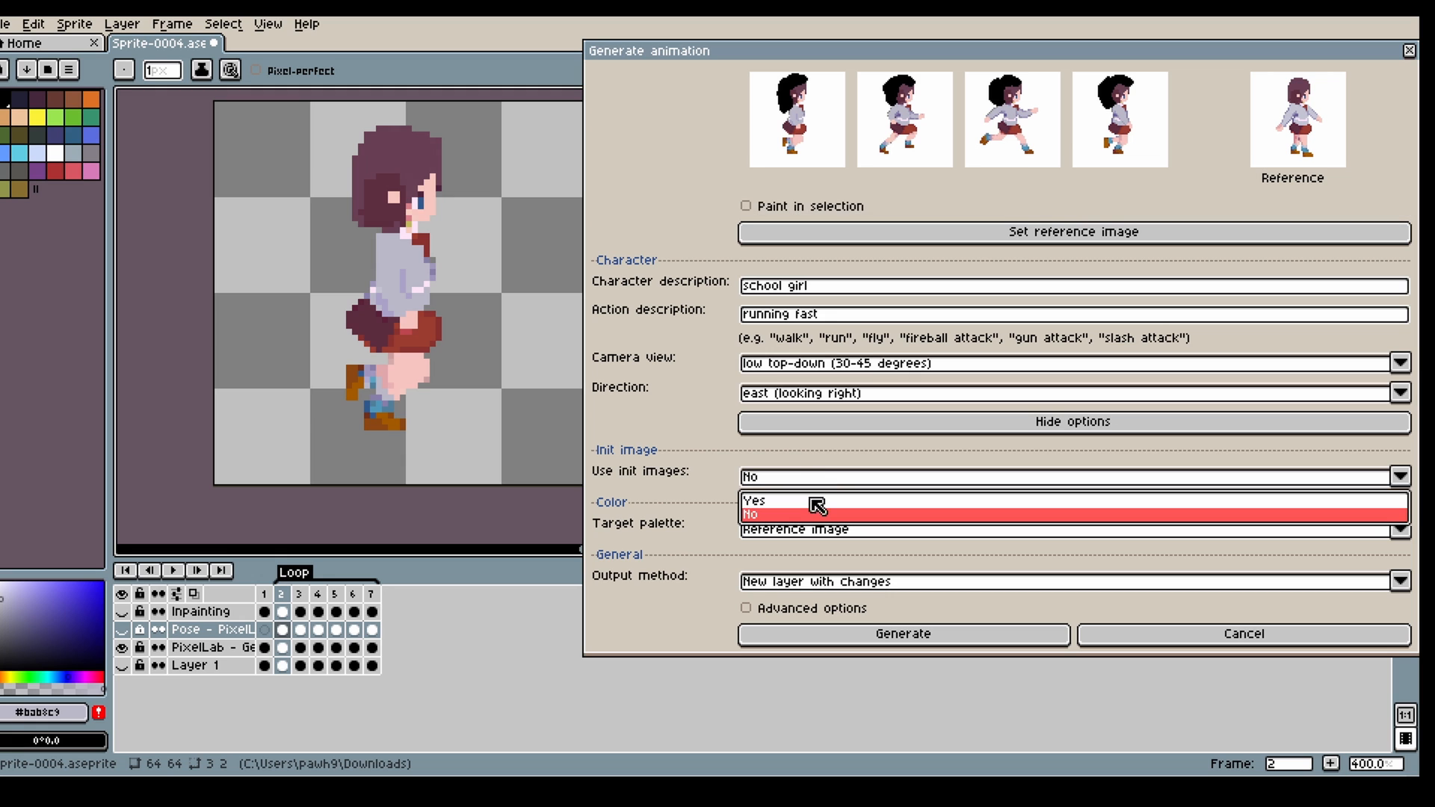
{"action": "left_click", "coordinate": [816, 501]}
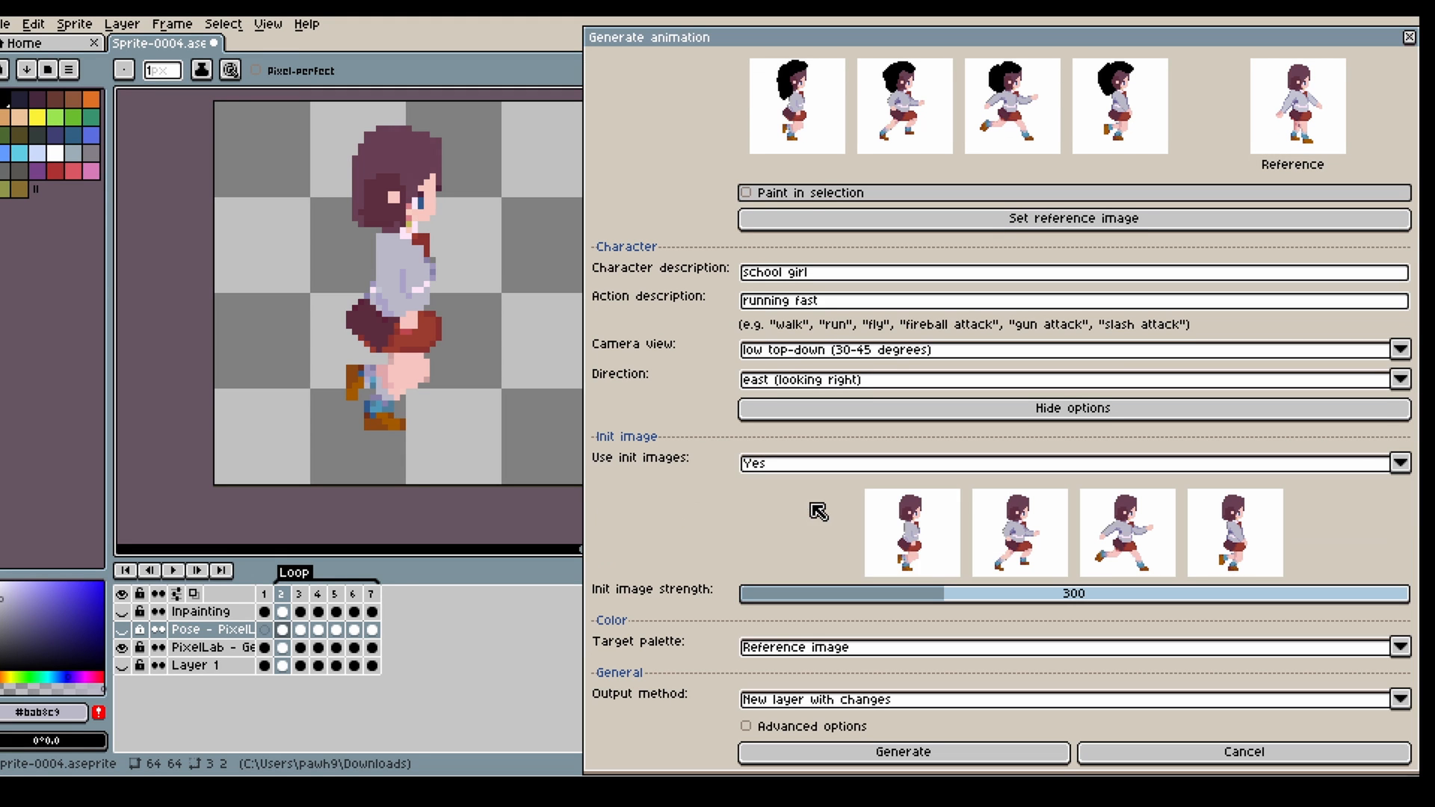
{"action": "right_click", "coordinate": [209, 663]}
{"action": "mouse_move", "coordinate": [258, 655]}
{"action": "left_click", "coordinate": [353, 659]}
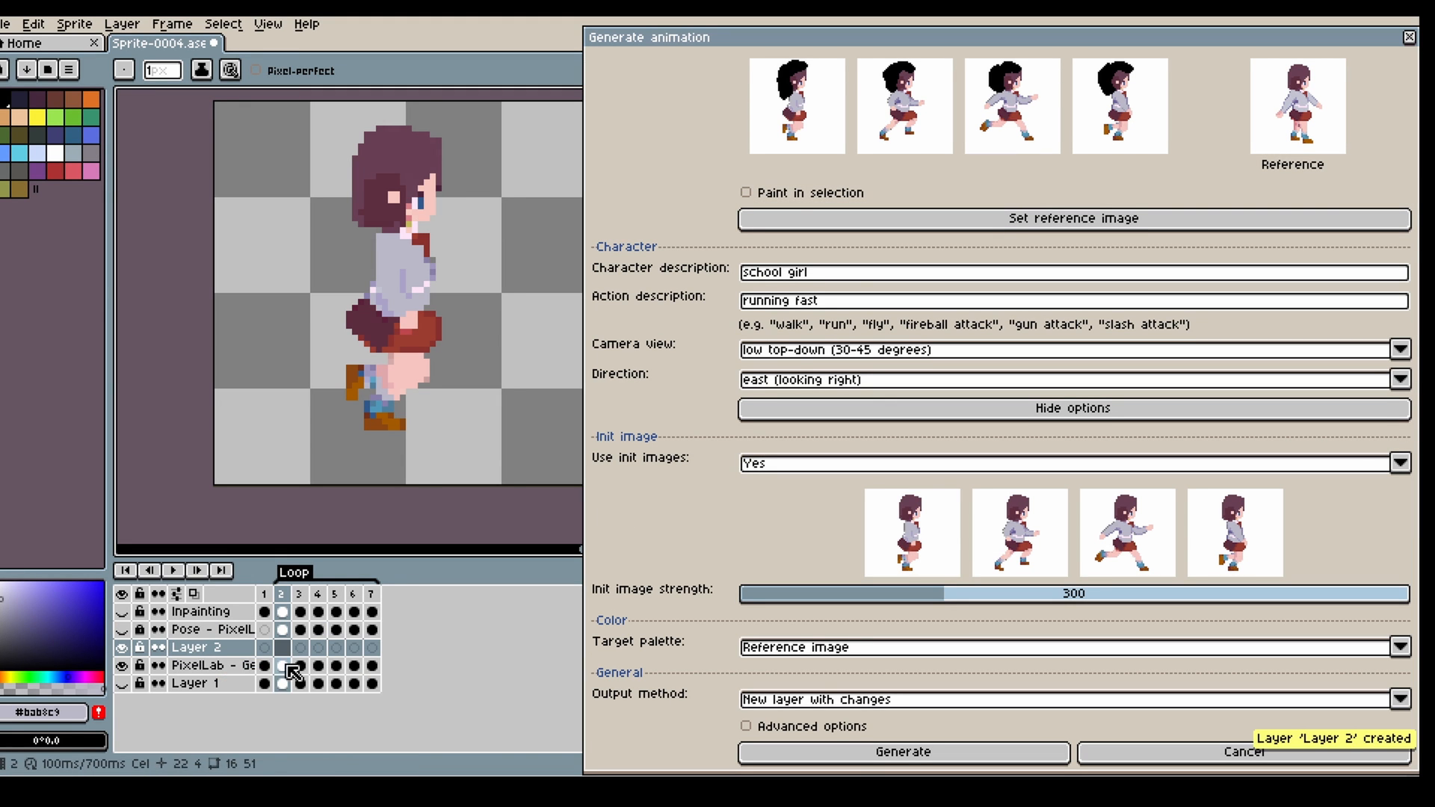
- Copy frames 2 to 7 of the generation layer into Layer 2 and hide the generation layer
{"action": "left_click", "coordinate": [122, 665]}
{"action": "left_click", "coordinate": [265, 666]}
{"action": "left_click_drag", "start_coordinate": [283, 666], "coordinate": [373, 666]}
{"action": "key", "text": "ctrl+c"}
{"action": "left_click", "coordinate": [285, 649]}
{"action": "key", "text": "ctrl+v"}
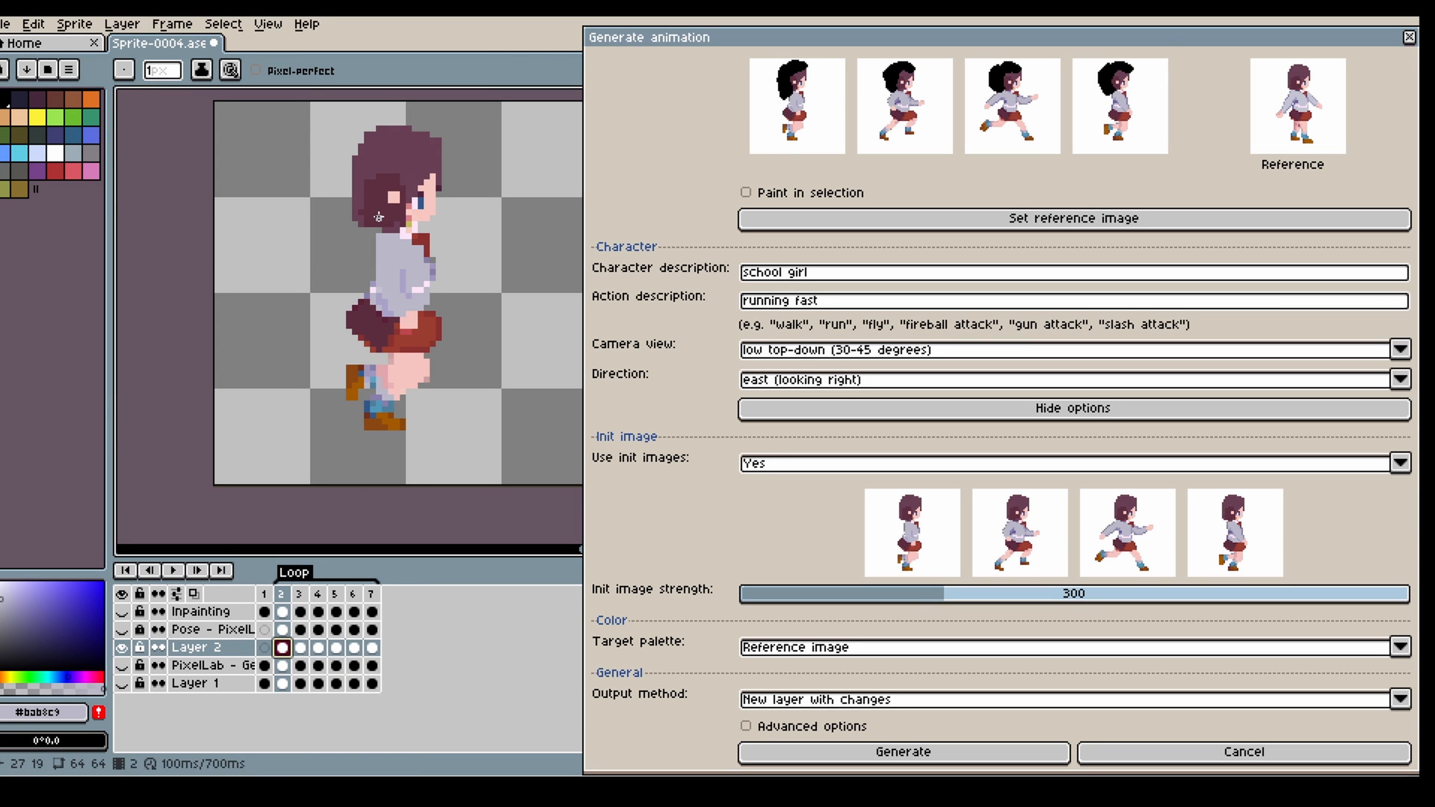
- Sample the hair colour and paint swept-back hair behind the head in frames 2 to 7 of Layer 2 with a 4 px brush
{"action": "key", "text": "i"}
{"action": "left_click", "coordinate": [394, 161]}
{"action": "key", "text": "b"}
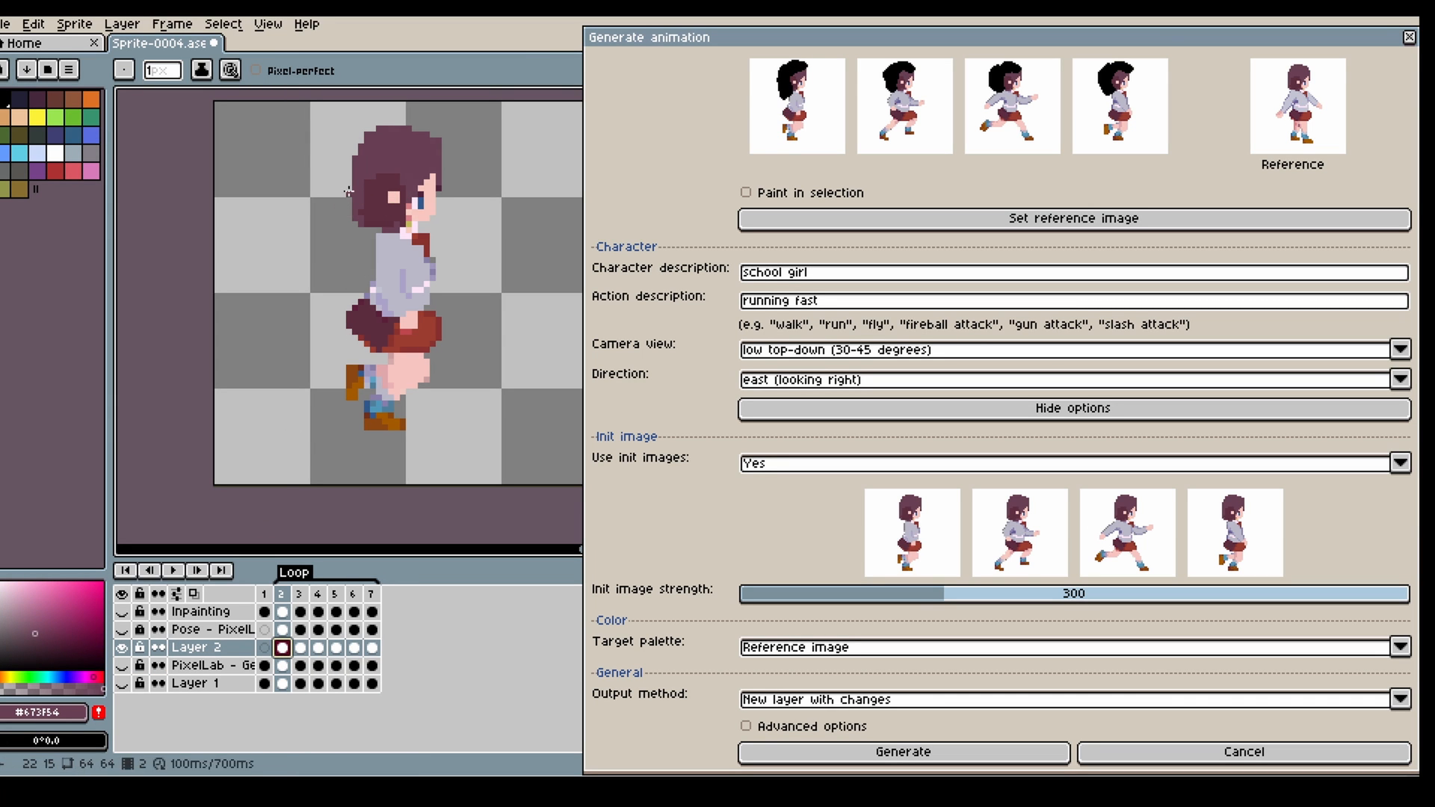
{"action": "left_click_drag", "start_coordinate": [341, 215], "coordinate": [354, 228]}
{"action": "key", "text": "Right"}
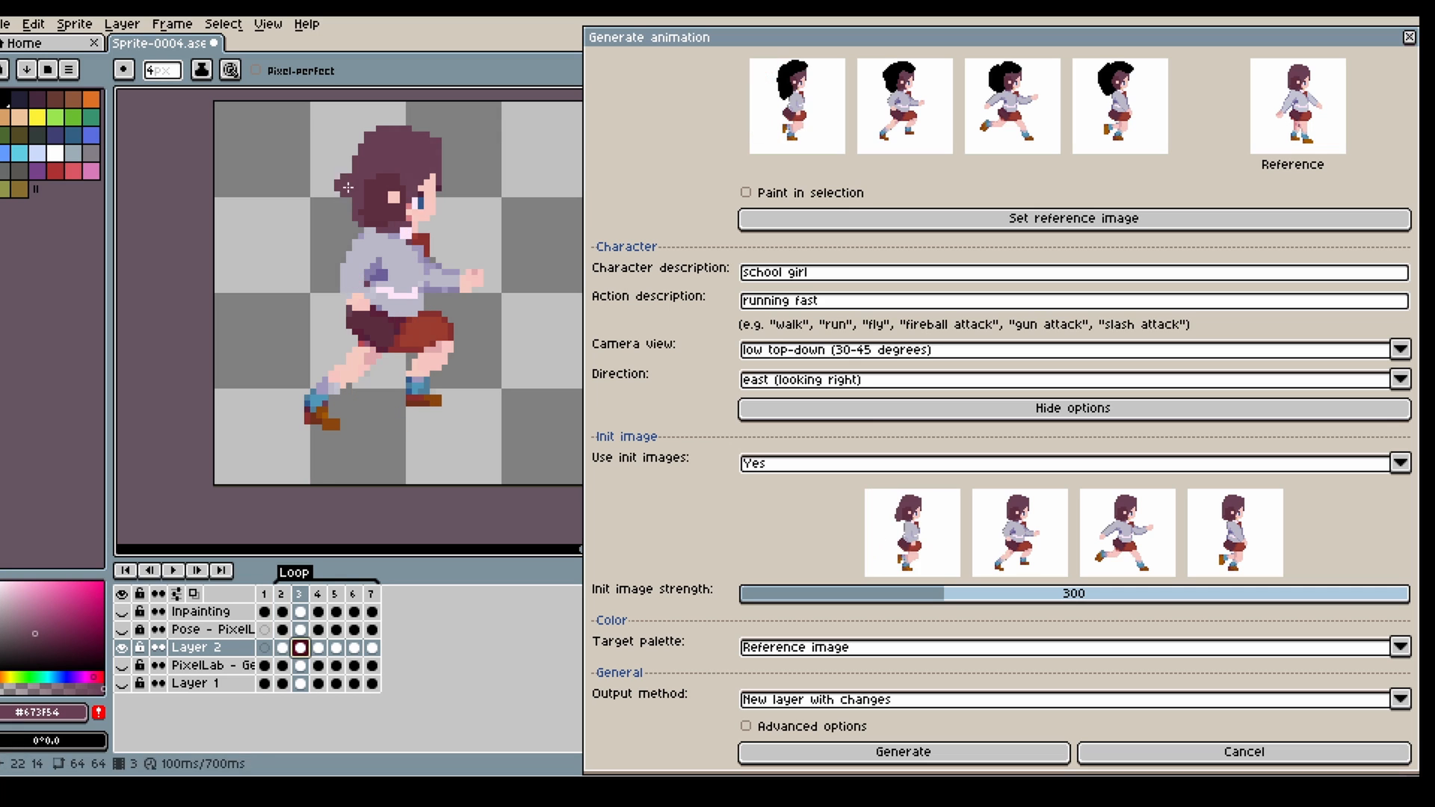
{"action": "left_click", "coordinate": [318, 647]}
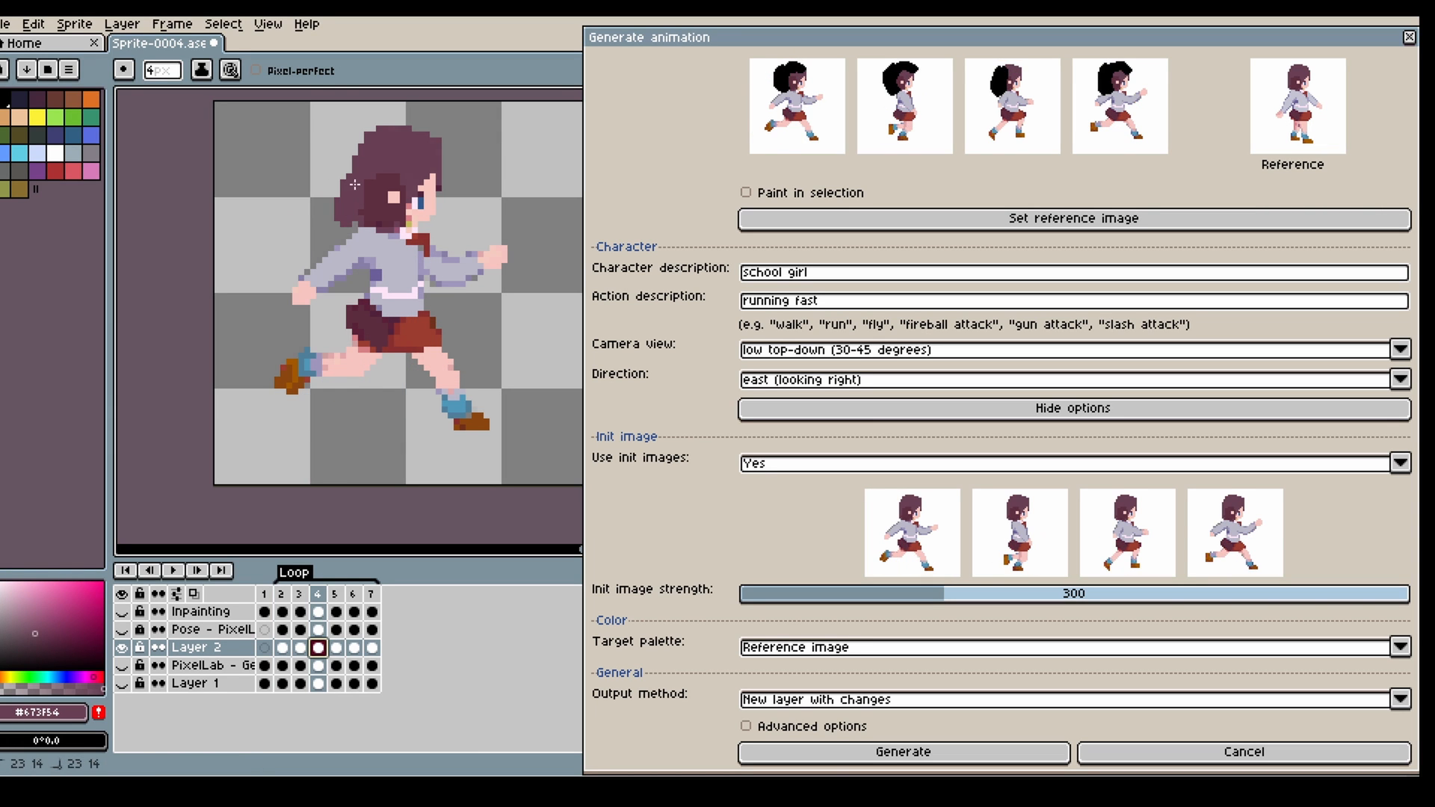
{"action": "left_click", "coordinate": [337, 648]}
{"action": "left_click_drag", "start_coordinate": [338, 218], "coordinate": [355, 205]}
{"action": "left_click", "coordinate": [362, 647]}
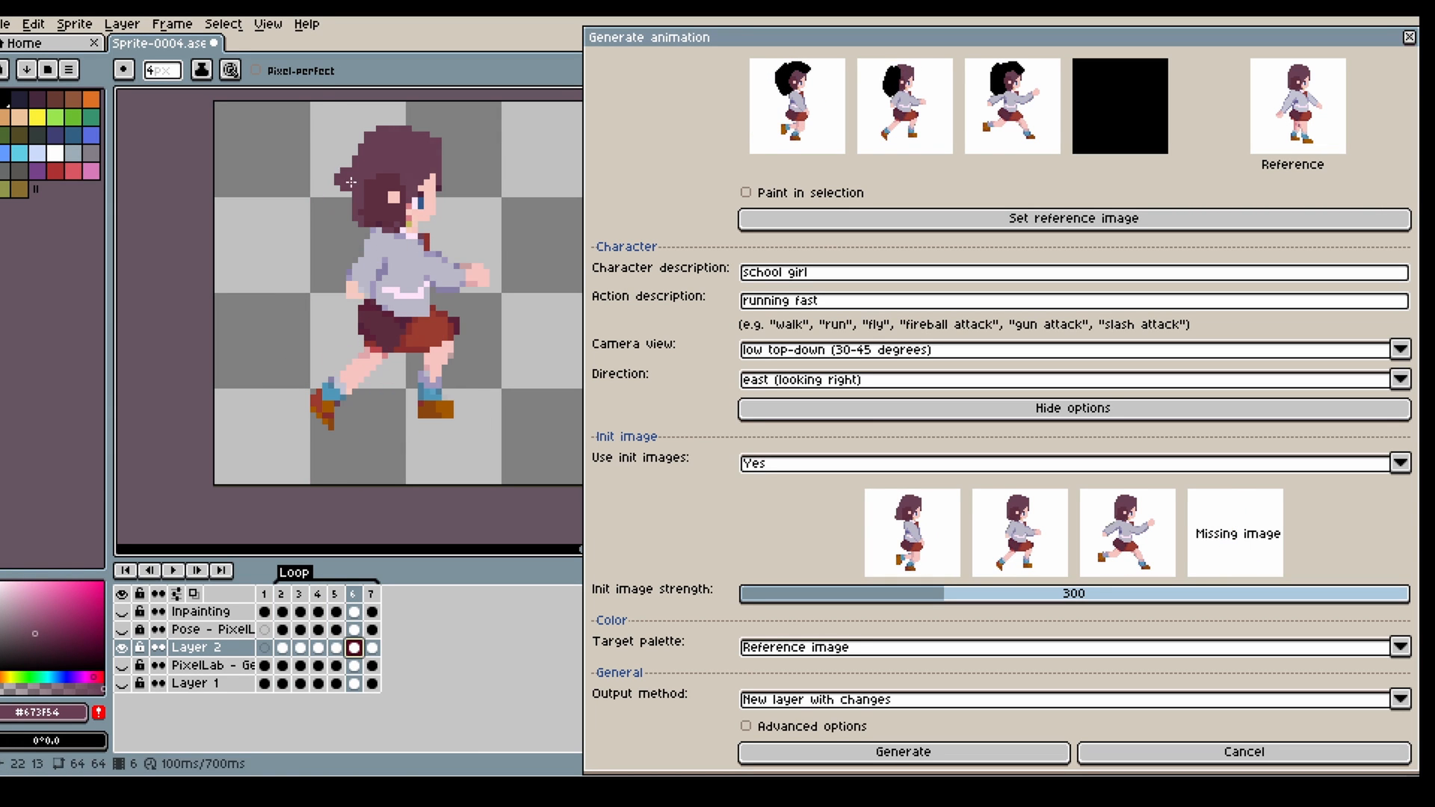
{"action": "left_click", "coordinate": [372, 648]}
- Generate the inpainted hair animation starting from frame 2 with init image strength 300, and review the resulting frames
{"action": "left_click", "coordinate": [282, 647]}
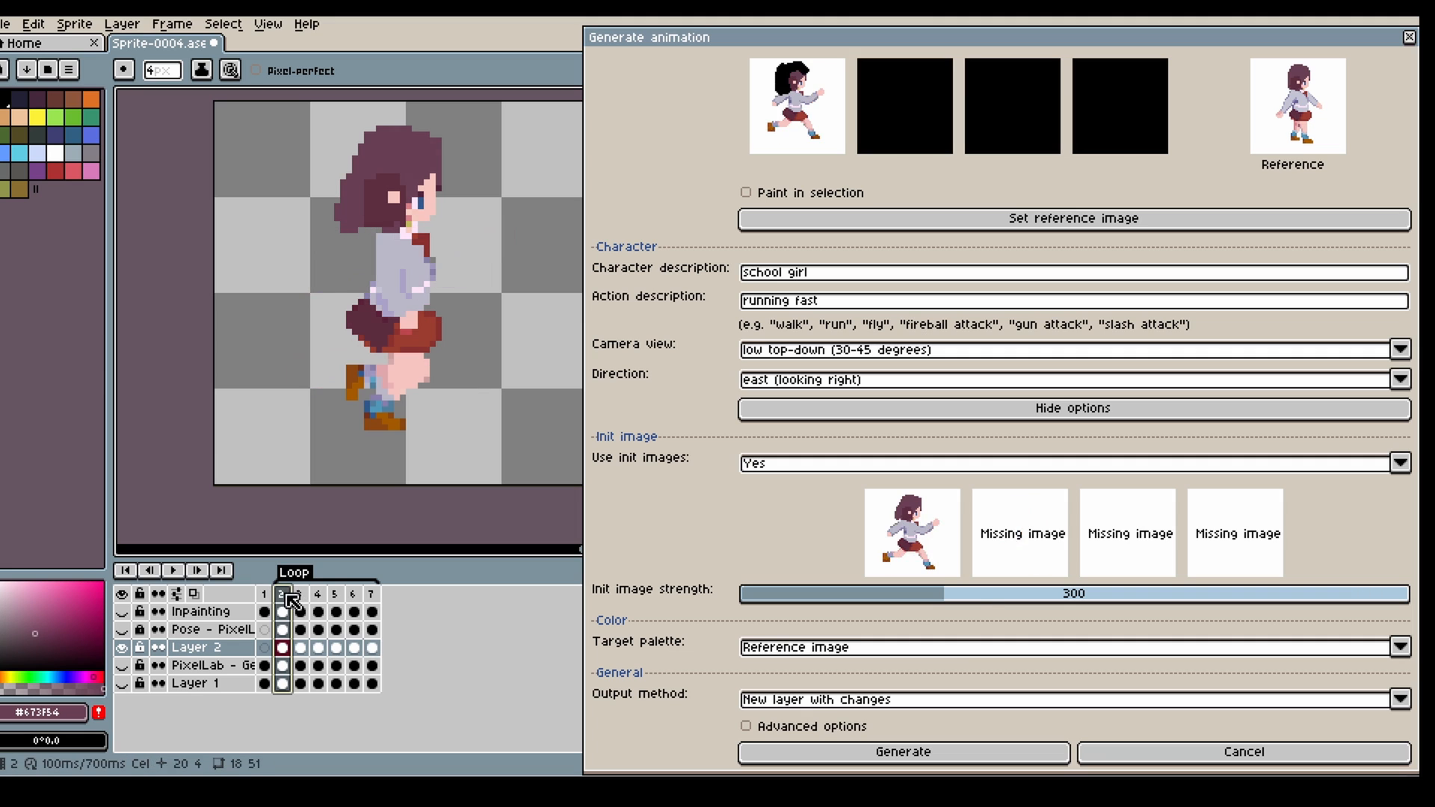
{"action": "left_click", "coordinate": [930, 757]}
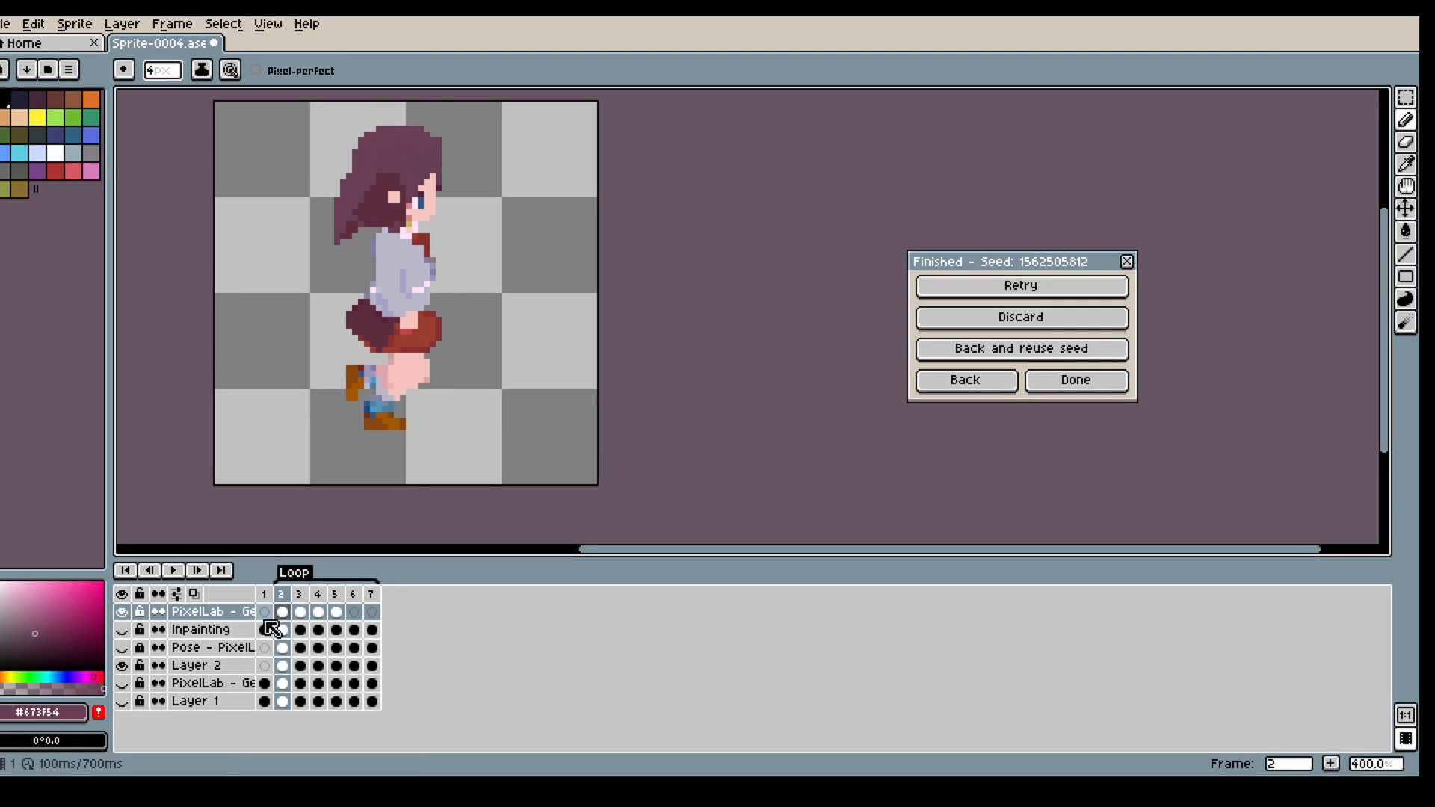
{"action": "left_click", "coordinate": [299, 595]}
{"action": "left_click", "coordinate": [316, 595]}
{"action": "left_click", "coordinate": [335, 595]}
- Return to the generation settings and generate the inpainted hair for frames 4 to 7 as a new layer
{"action": "left_click", "coordinate": [964, 378]}
{"action": "left_click", "coordinate": [903, 751]}
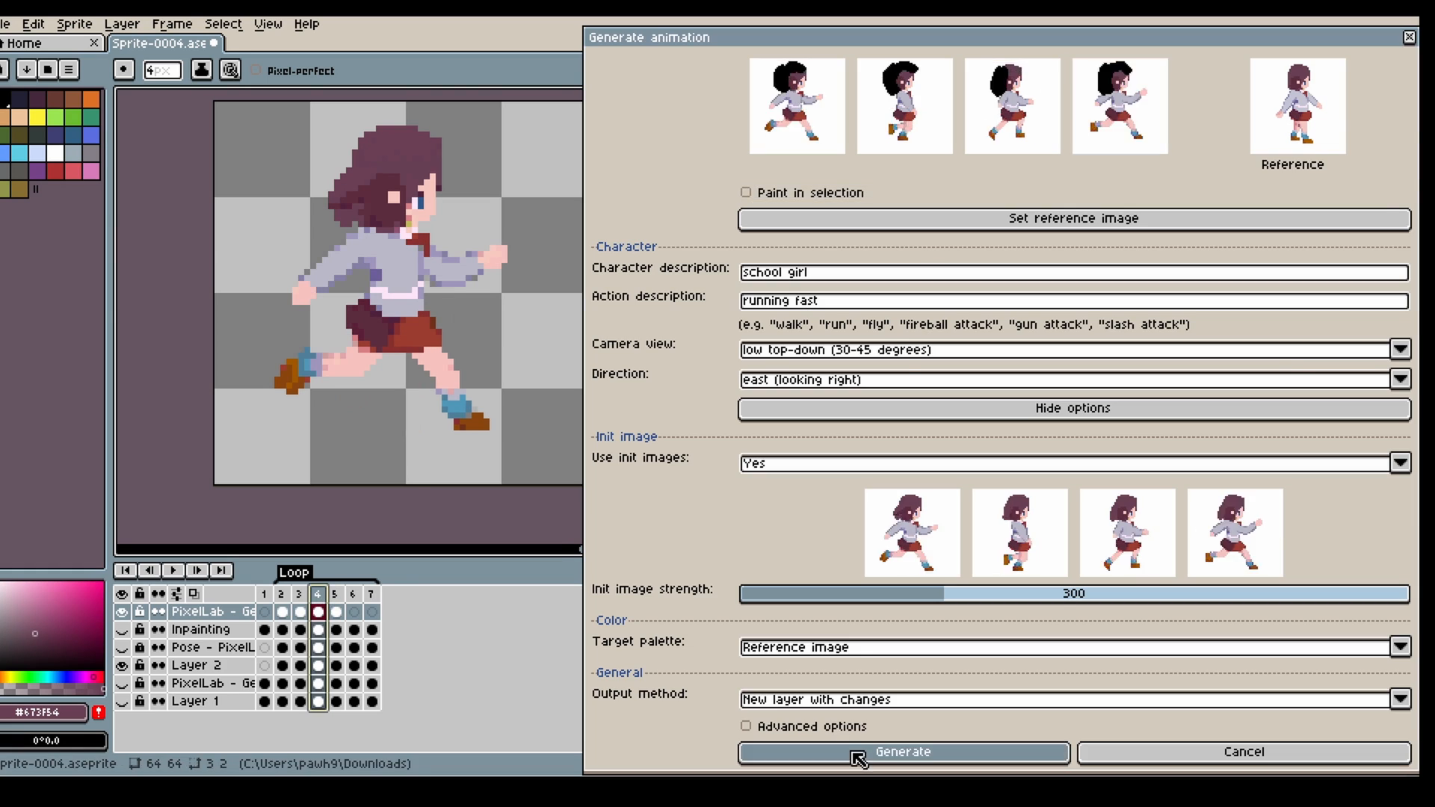
{"action": "left_click", "coordinate": [354, 594]}
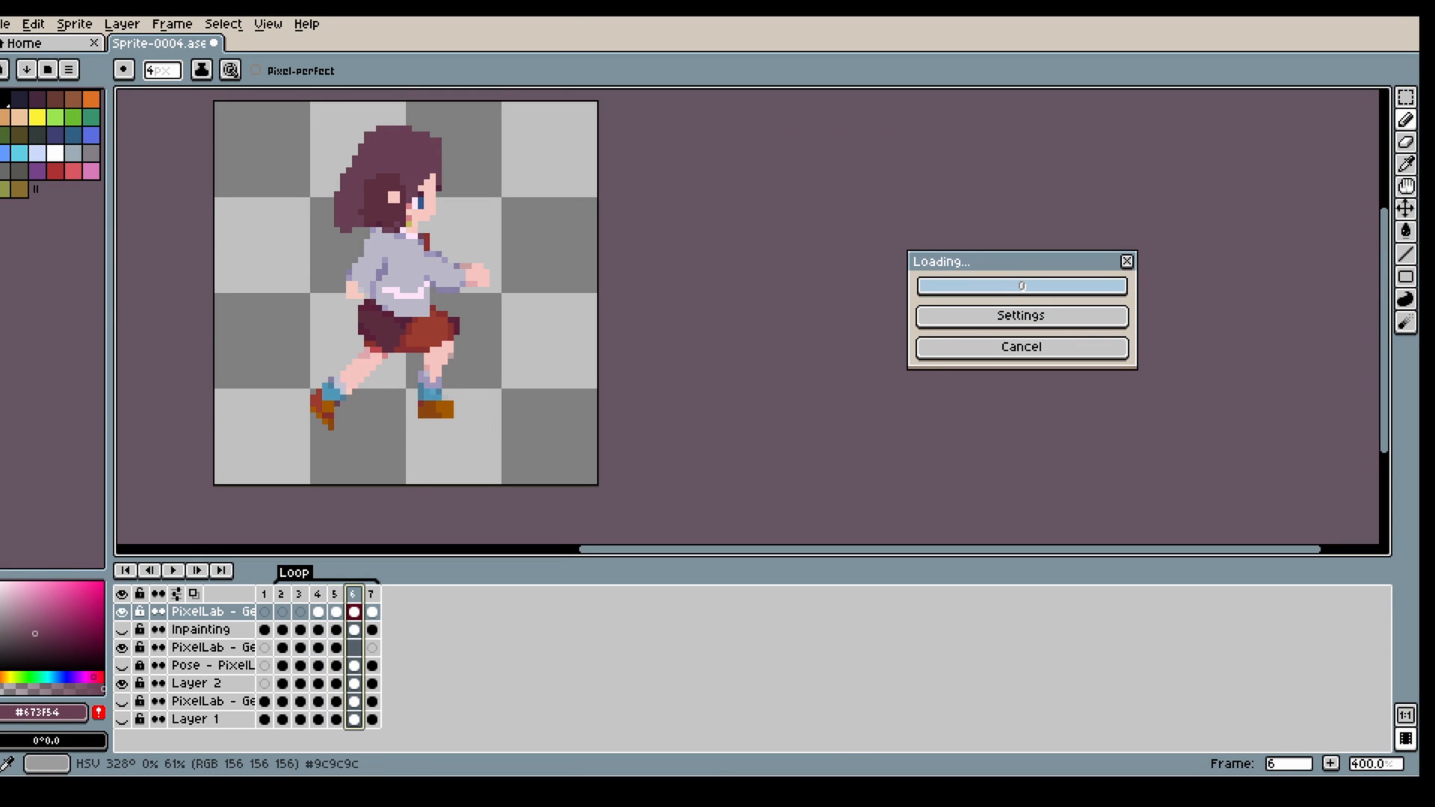